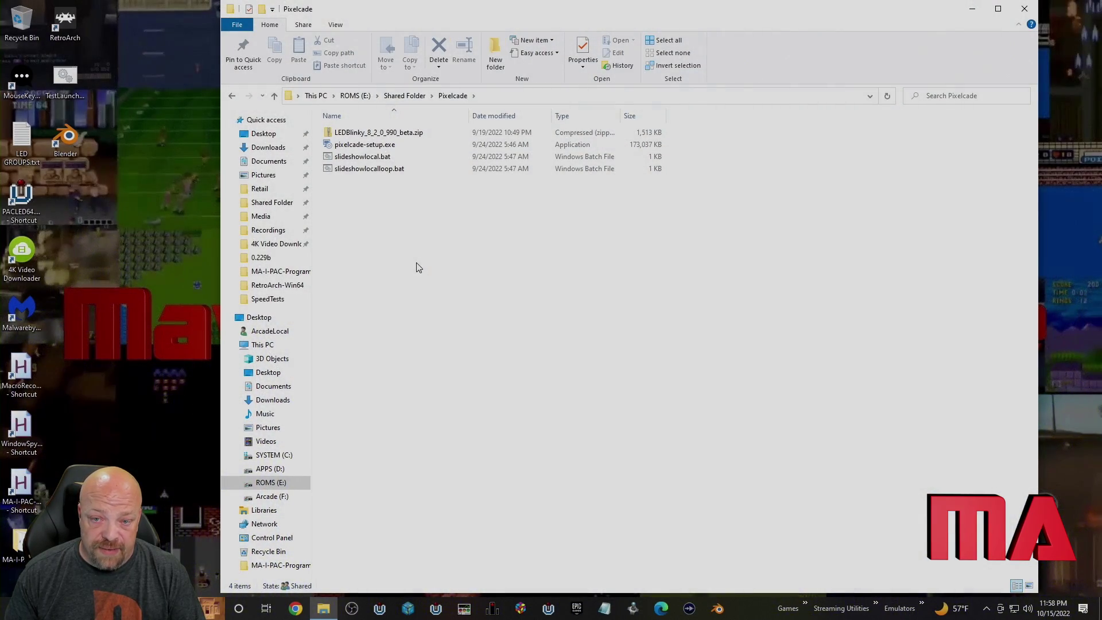
Launch pixelcade-setup.exe and select Pixelcade LED as the model in the setup wizard
{"action": "double_click", "coordinate": [365, 144]}
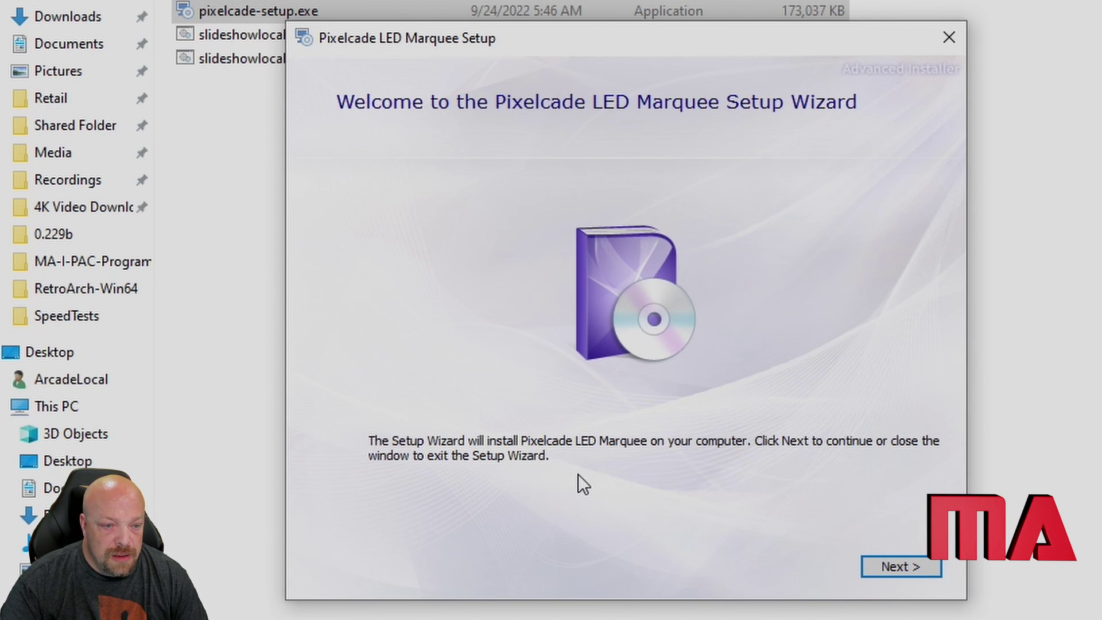
{"action": "left_click", "coordinate": [885, 566]}
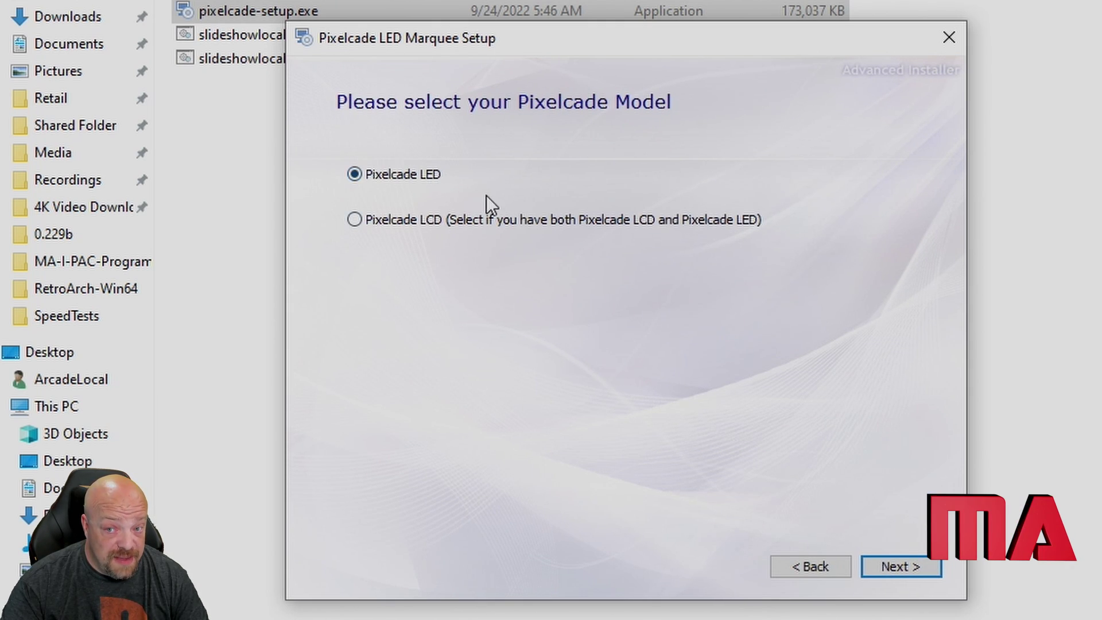
{"action": "left_click", "coordinate": [904, 567]}
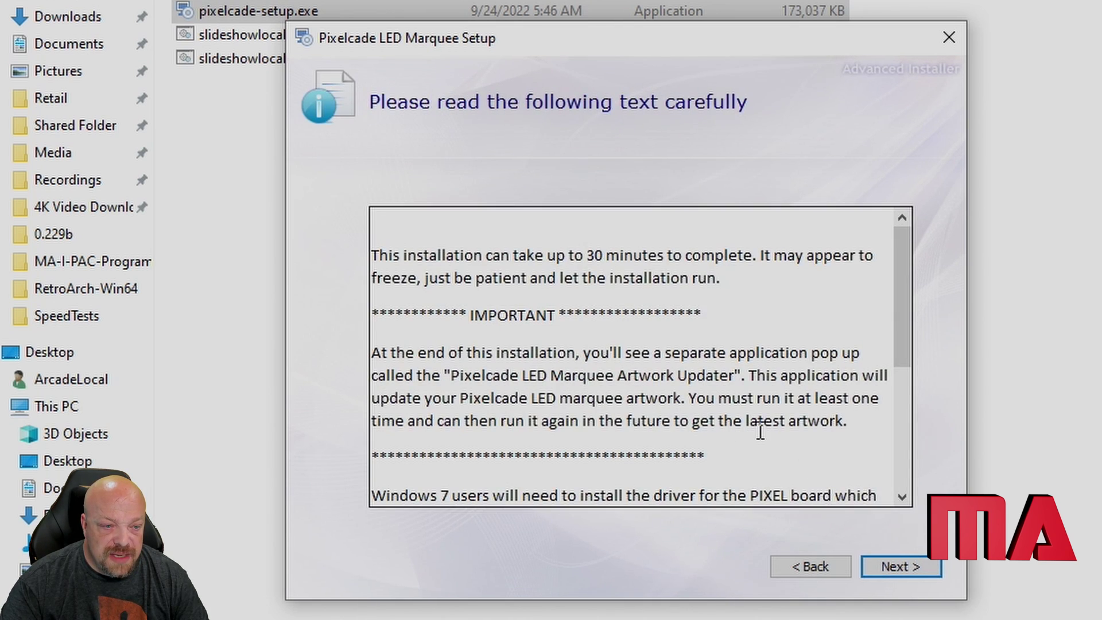
Read through the installer's important notes to the end and continue to the install location
{"action": "scroll", "coordinate": [760, 431], "scroll_direction": "down", "scroll_amount": 3}
{"action": "scroll", "coordinate": [760, 431], "scroll_direction": "down", "scroll_amount": 1}
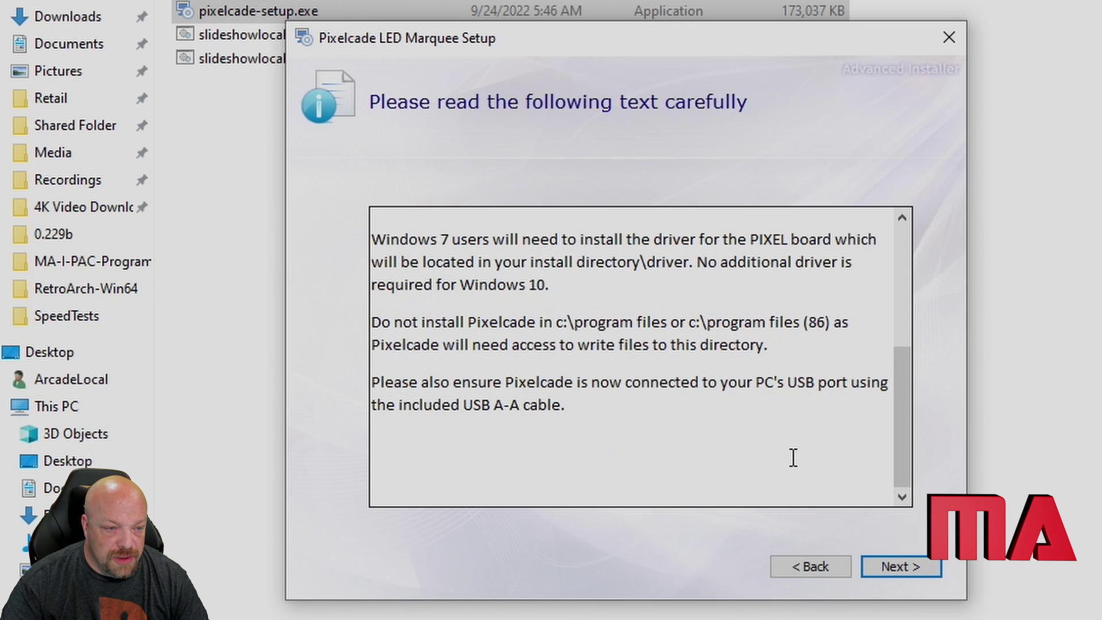
{"action": "scroll", "coordinate": [793, 457], "scroll_direction": "up", "scroll_amount": 5}
{"action": "scroll", "coordinate": [711, 426], "scroll_direction": "down", "scroll_amount": 5}
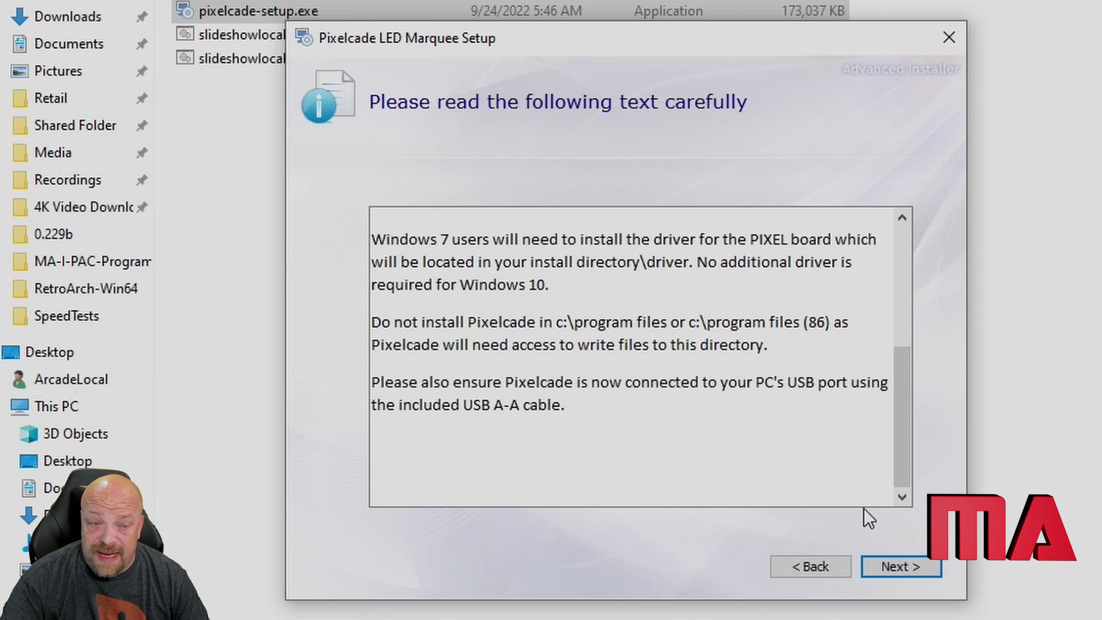
{"action": "left_click", "coordinate": [917, 572]}
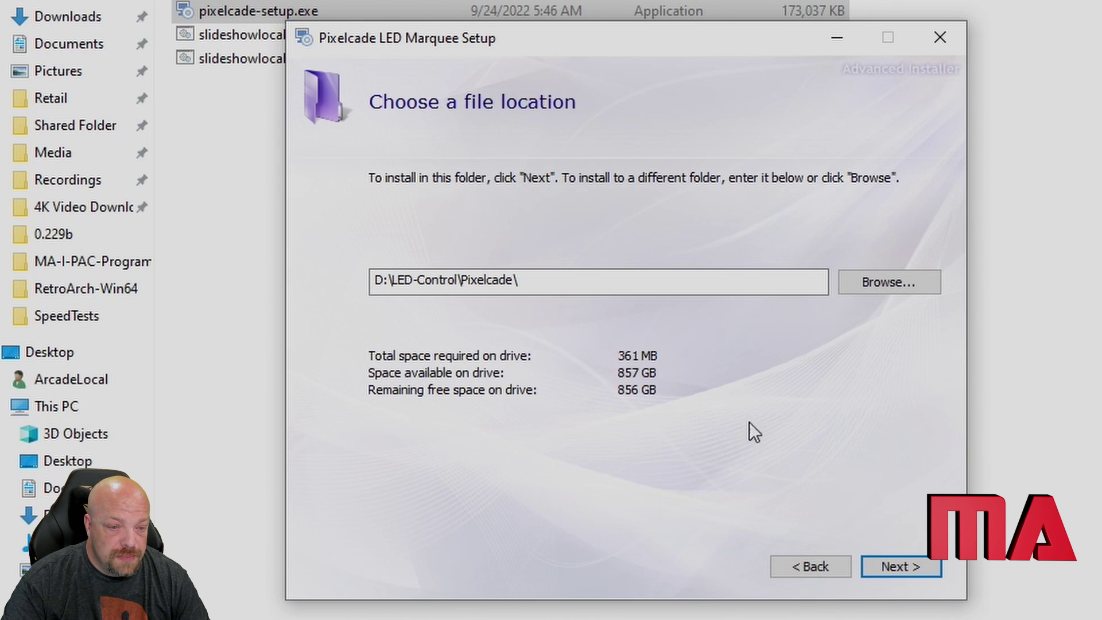
Start installing Pixelcade in D:\LED-Control\Pixelcade\ and enter the administrator password to authorize it
{"action": "left_click", "coordinate": [887, 571]}
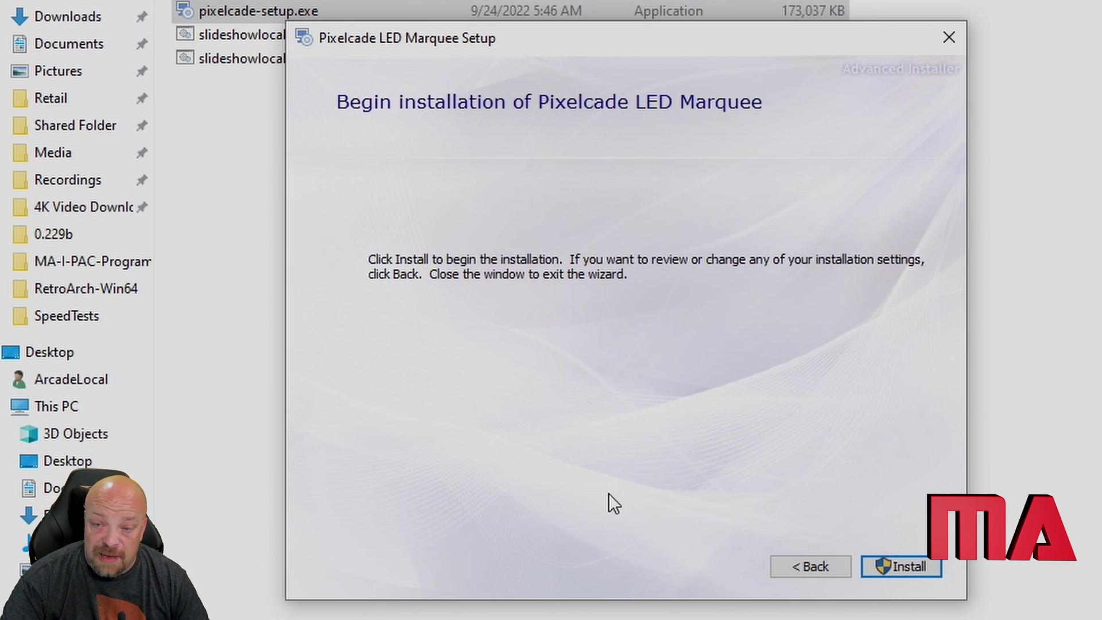
{"action": "left_click", "coordinate": [911, 567]}
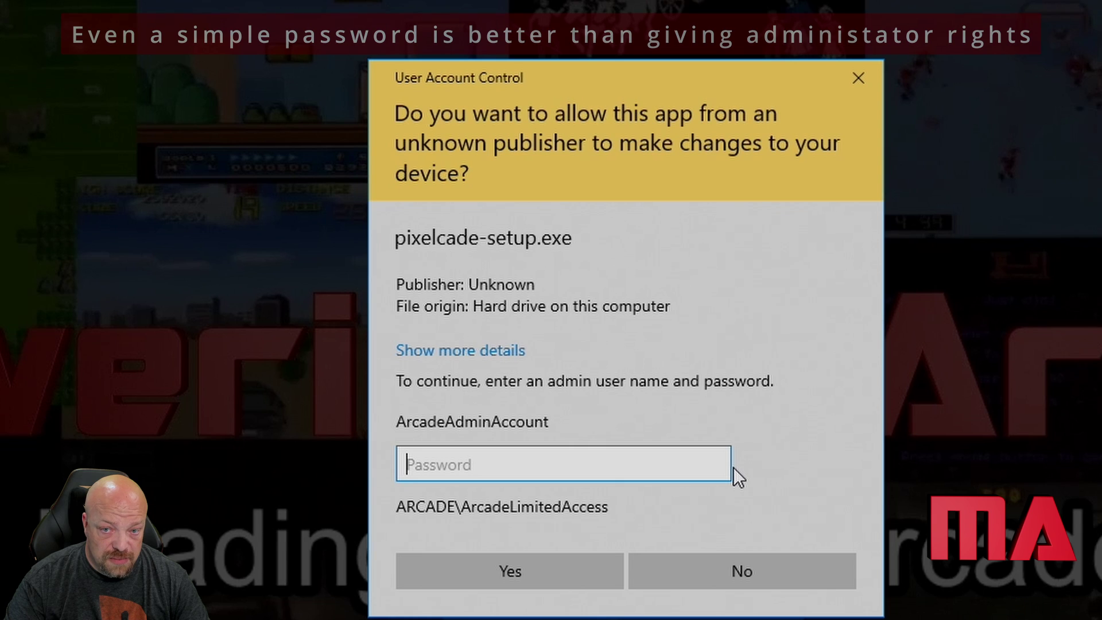
{"action": "type", "text": "••••"}
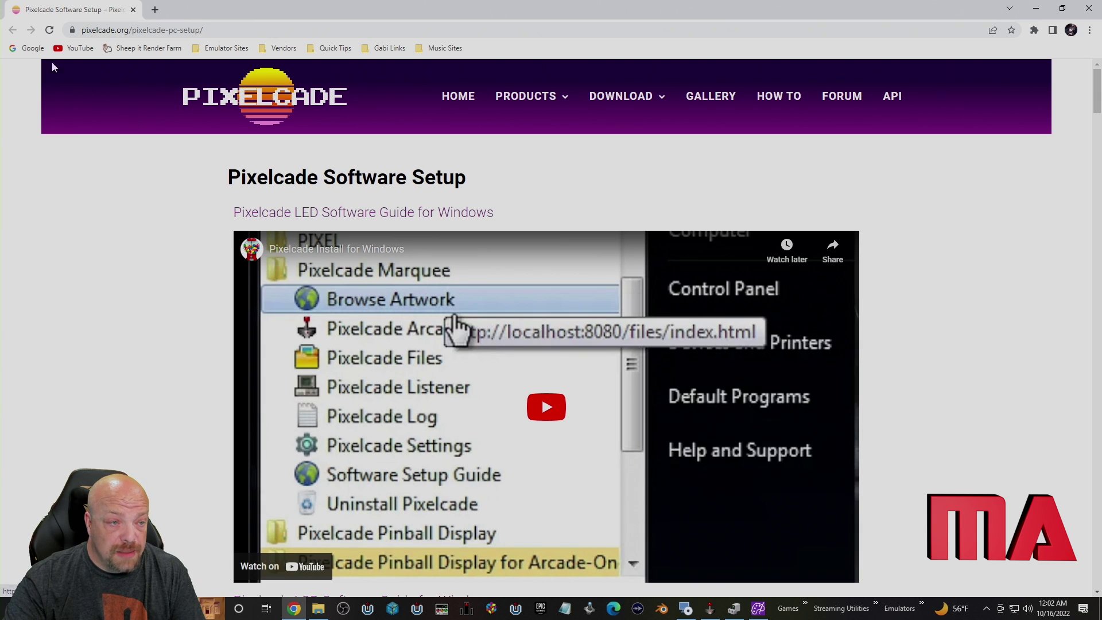
Bookmark the Pixelcade Software Setup web page for quick access and minimize the browser
{"action": "mouse_move", "coordinate": [72, 31]}
{"action": "left_mouse_down"}
{"action": "mouse_move", "coordinate": [335, 71]}
{"action": "mouse_move", "coordinate": [495, 50]}
{"action": "left_mouse_up"}
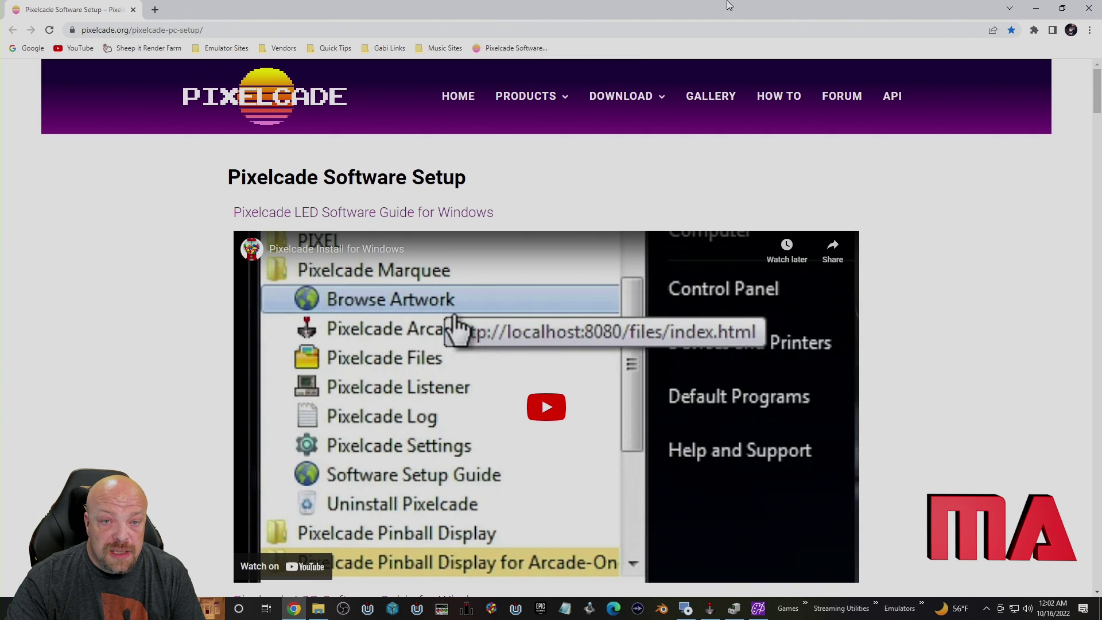
{"action": "left_click", "coordinate": [1036, 8]}
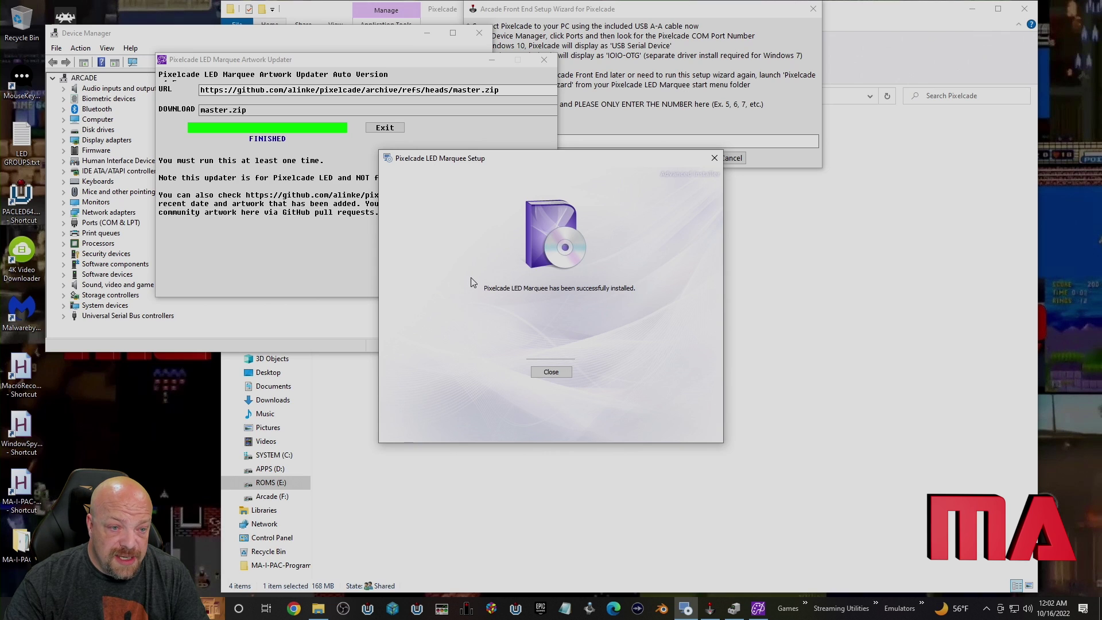
Close the Pixelcade LED Marquee installer and exit the Artwork Updater
{"action": "left_click", "coordinate": [549, 372]}
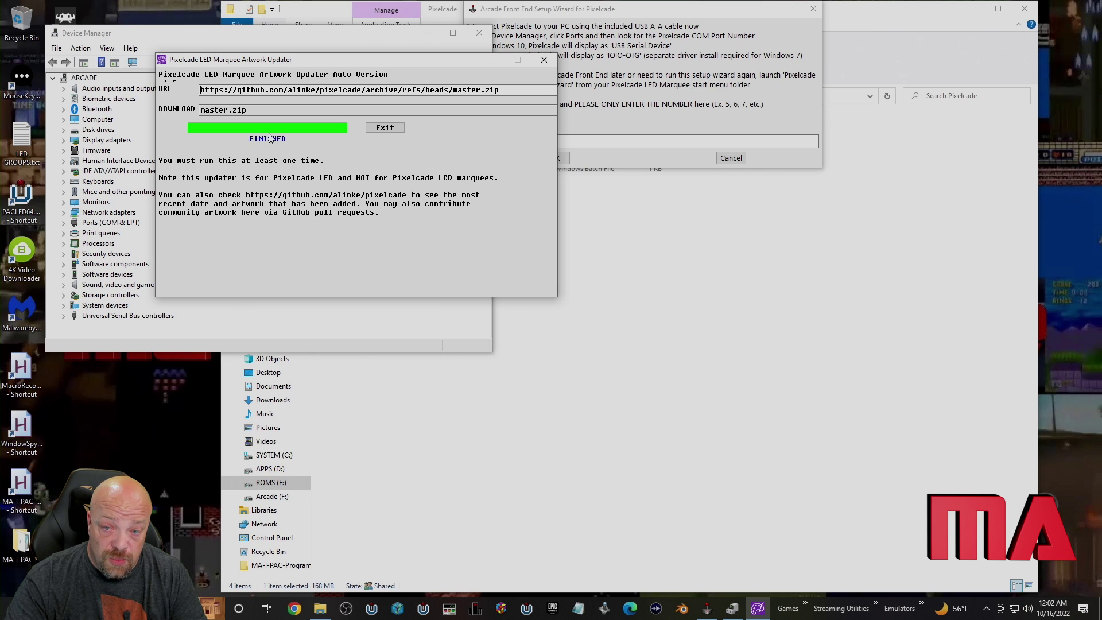
{"action": "left_click", "coordinate": [383, 128]}
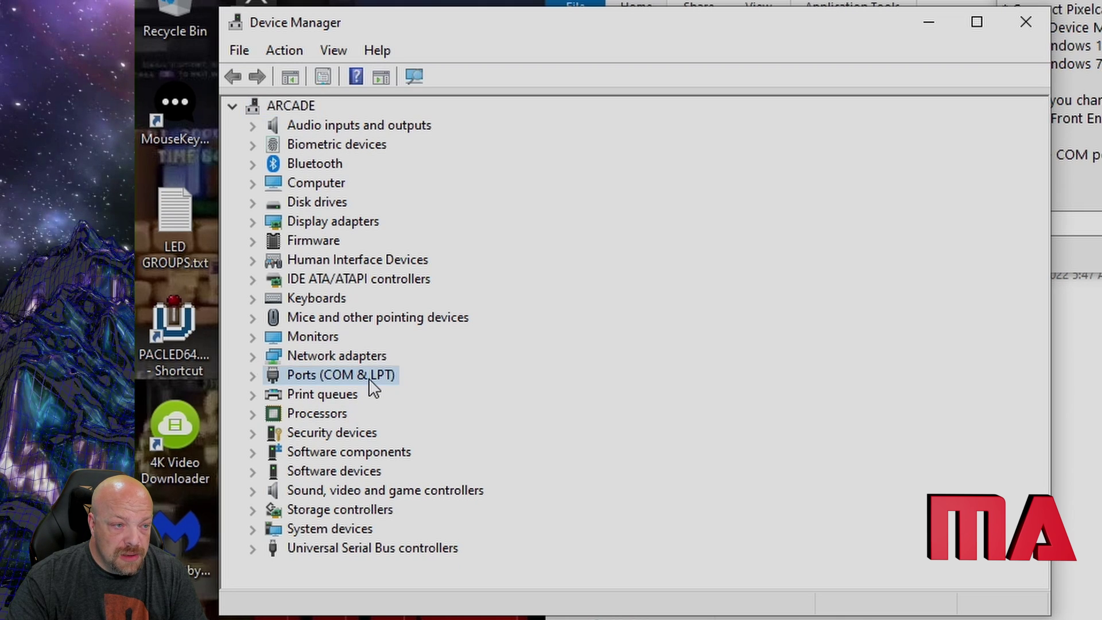
Look up the COM port of the USB Serial Device in Device Manager and close it
{"action": "double_click", "coordinate": [370, 380]}
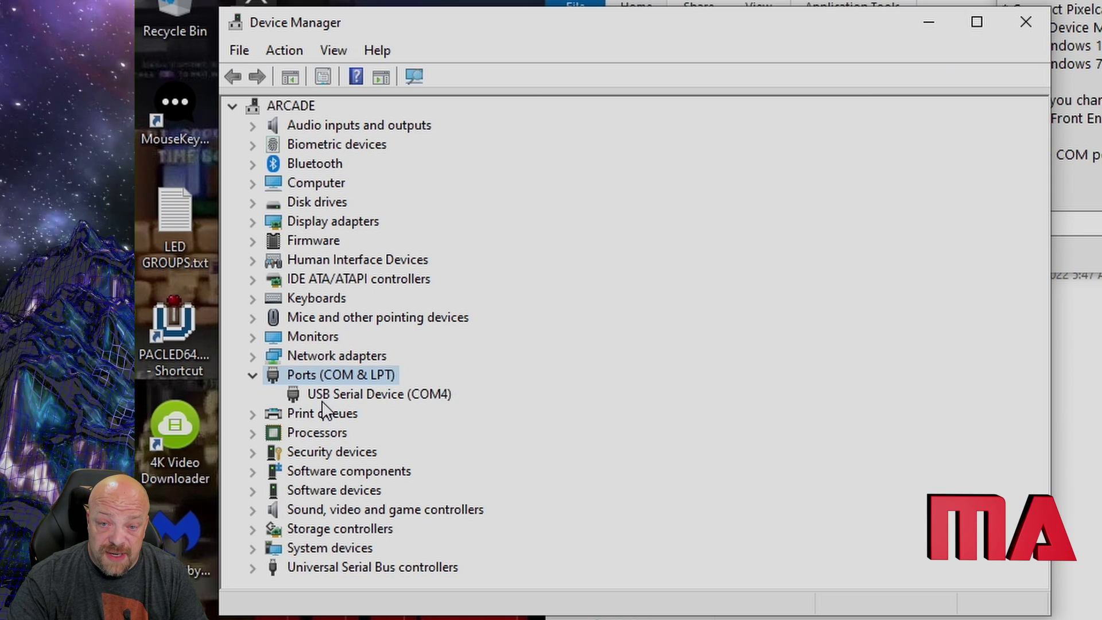
{"action": "left_click", "coordinate": [434, 398]}
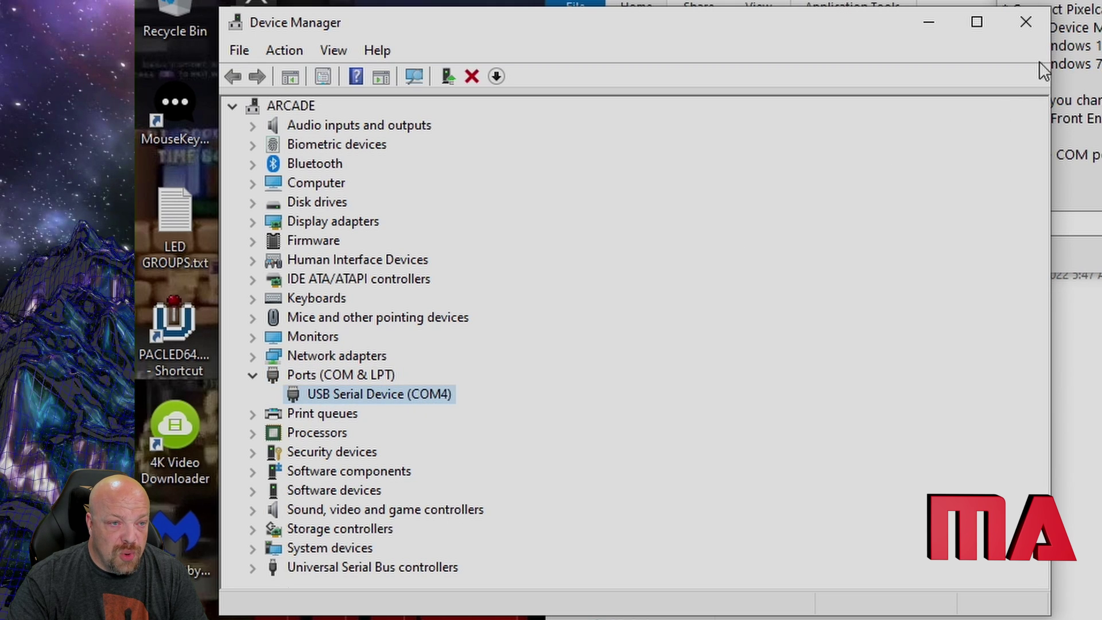
{"action": "left_click", "coordinate": [1026, 22]}
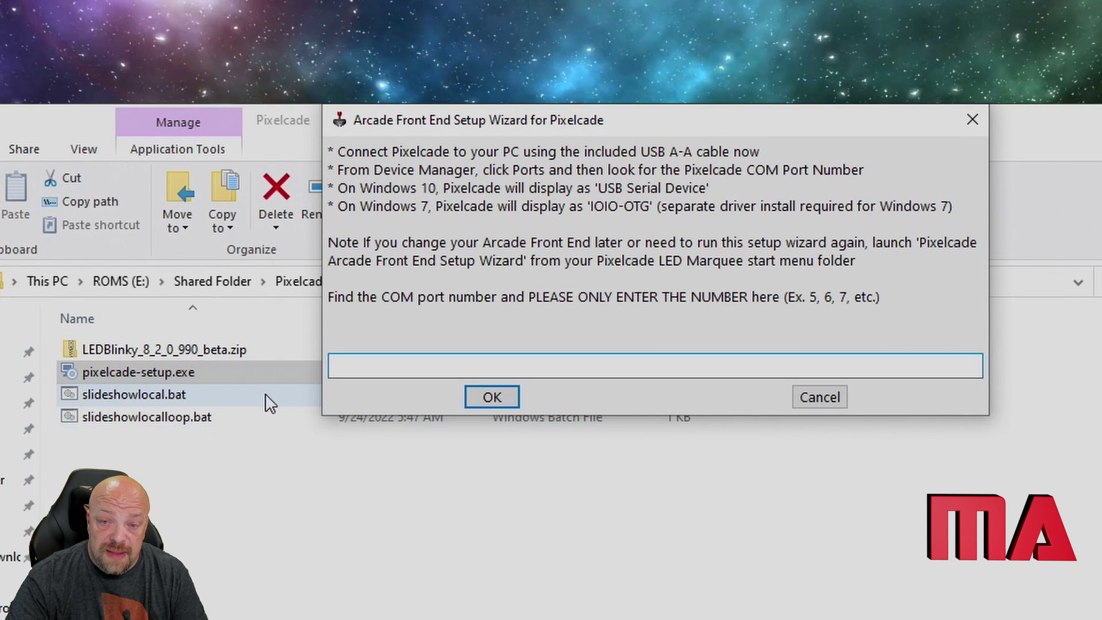
Set the Pixelcade COM port number to 4 in the Arcade Front End Setup Wizard and acknowledge it
{"action": "left_click", "coordinate": [416, 364]}
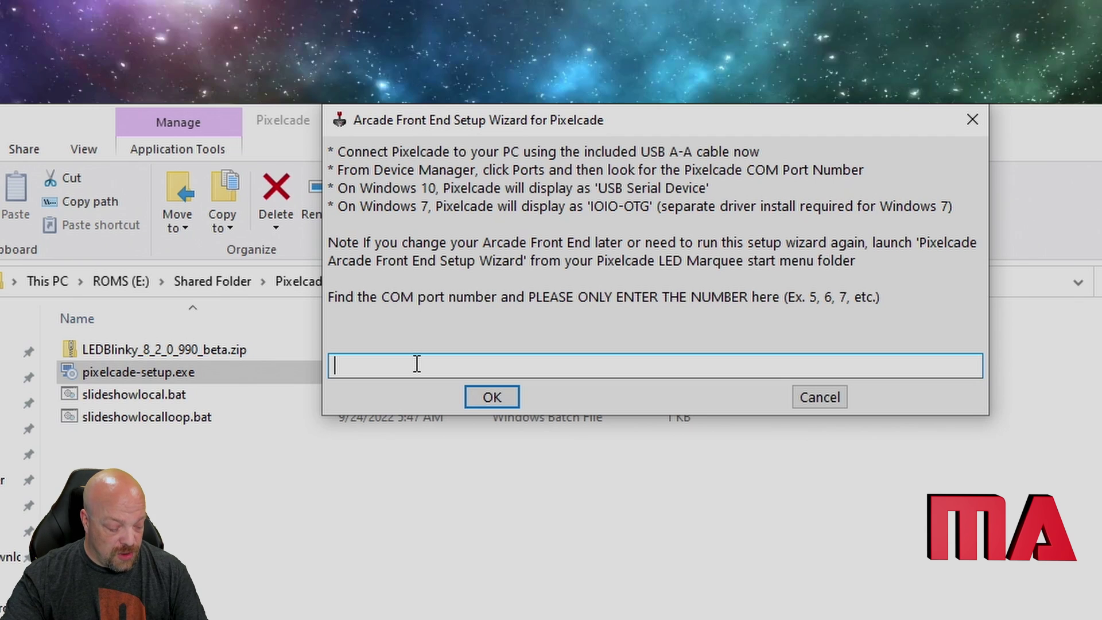
{"action": "type", "text": "4"}
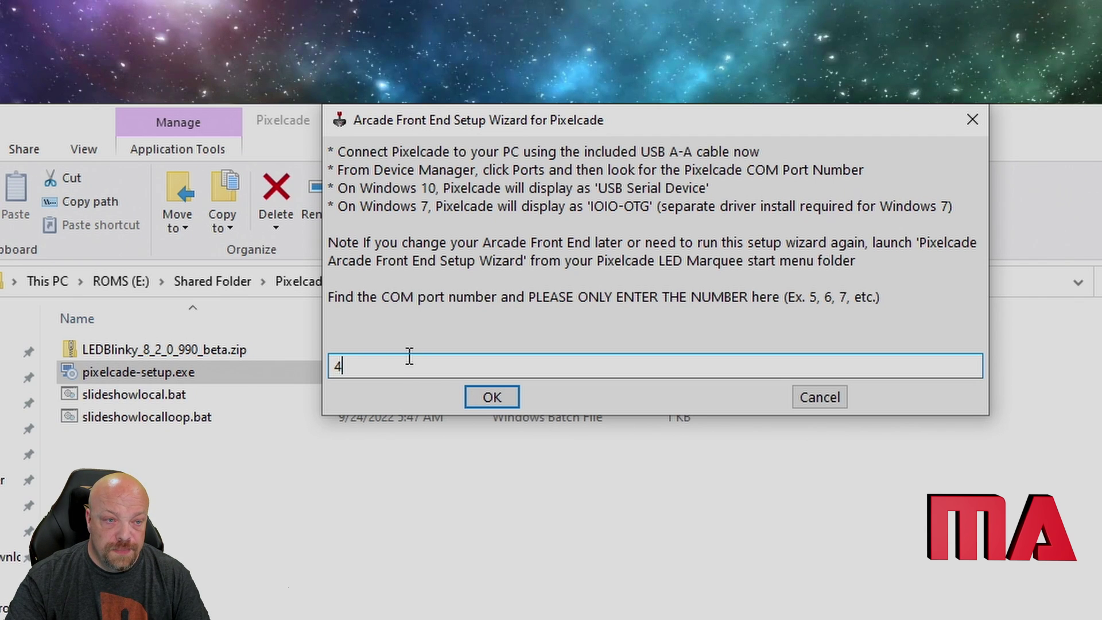
{"action": "left_click", "coordinate": [487, 397]}
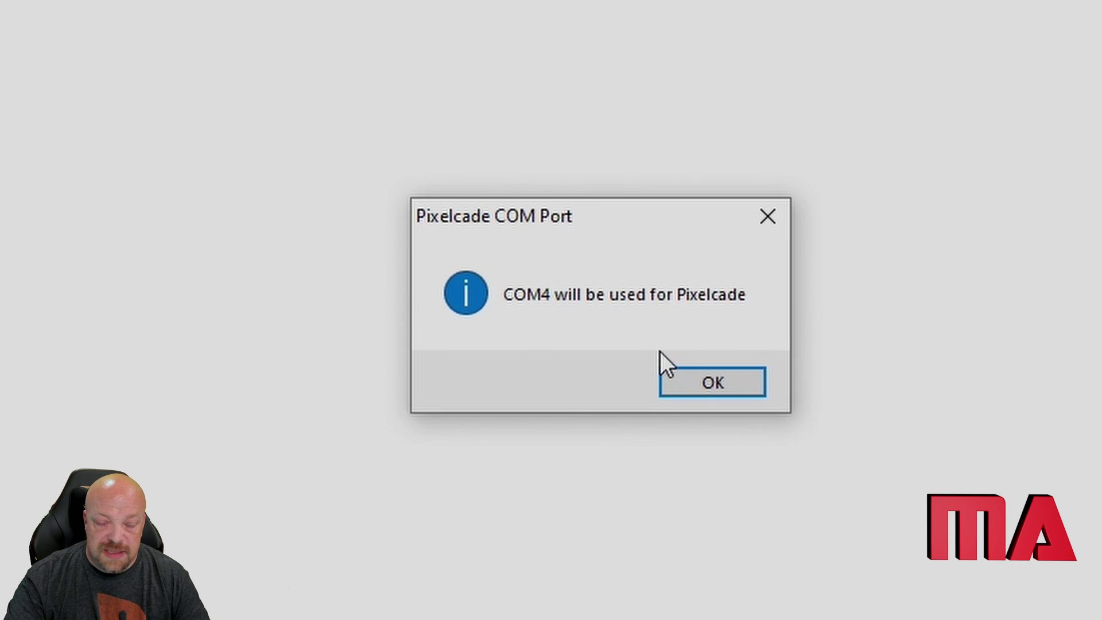
{"action": "left_click", "coordinate": [710, 393]}
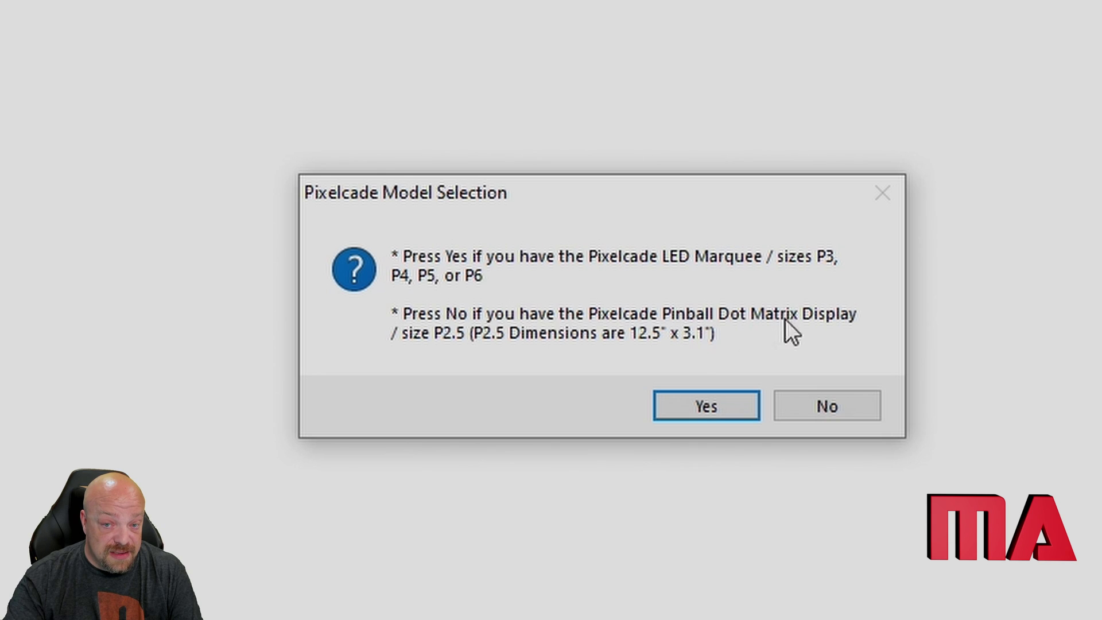
Choose the Pixelcade LED Marquee model and accept the detected LEDBlinky location D:\LED-Control\LEDBlinky\LEDBlinky.exe
{"action": "left_click", "coordinate": [725, 405]}
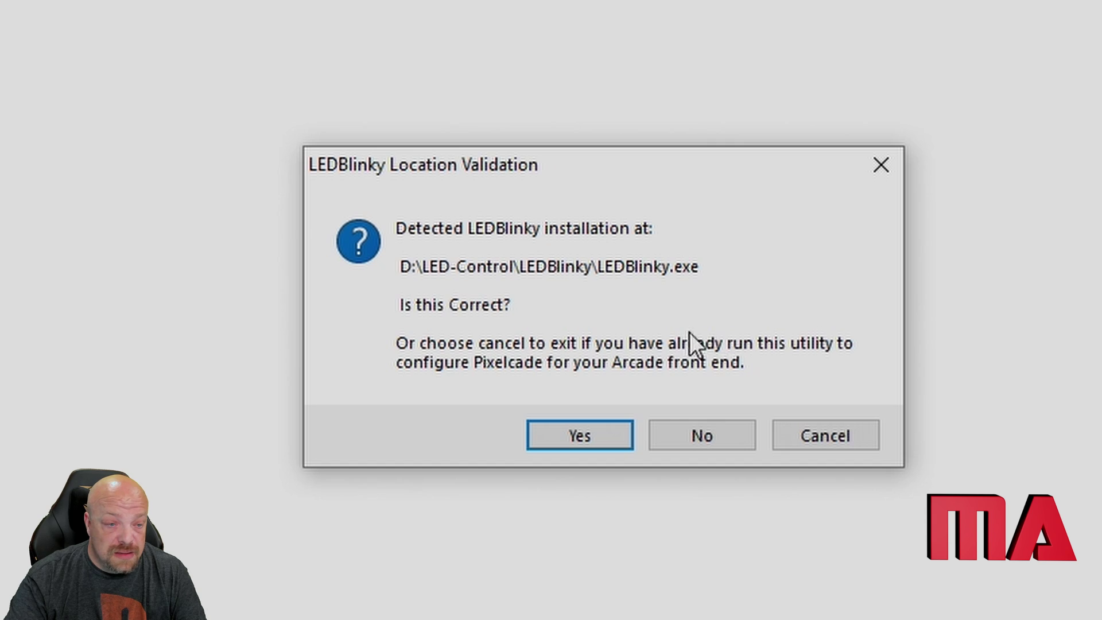
{"action": "left_click", "coordinate": [586, 449]}
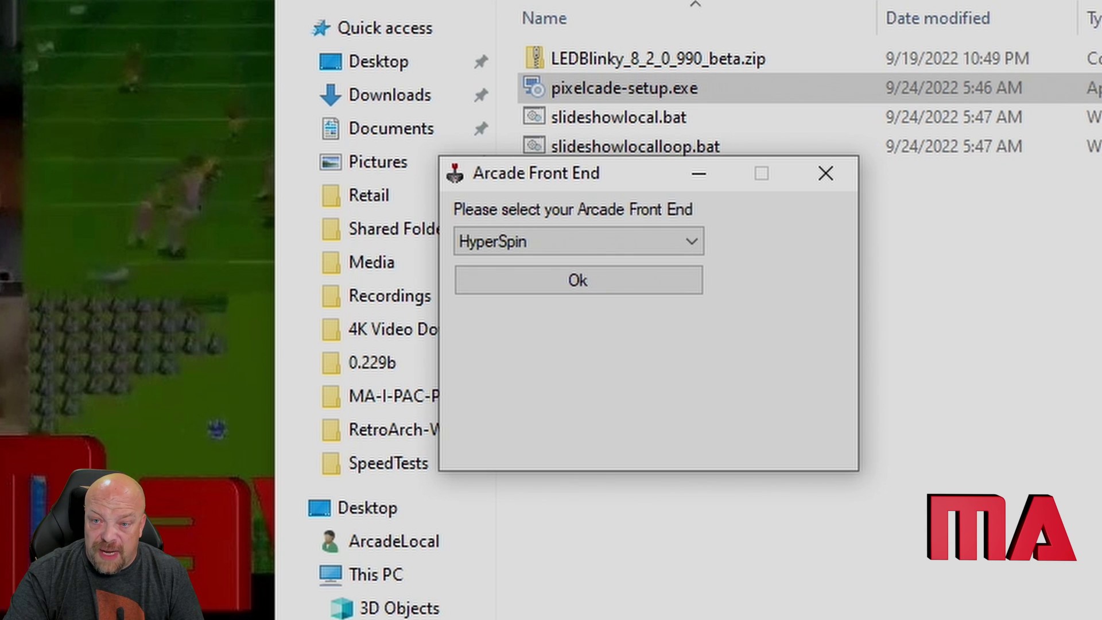
Choose LaunchBox or BigBox as the arcade front end
{"action": "left_click", "coordinate": [687, 250]}
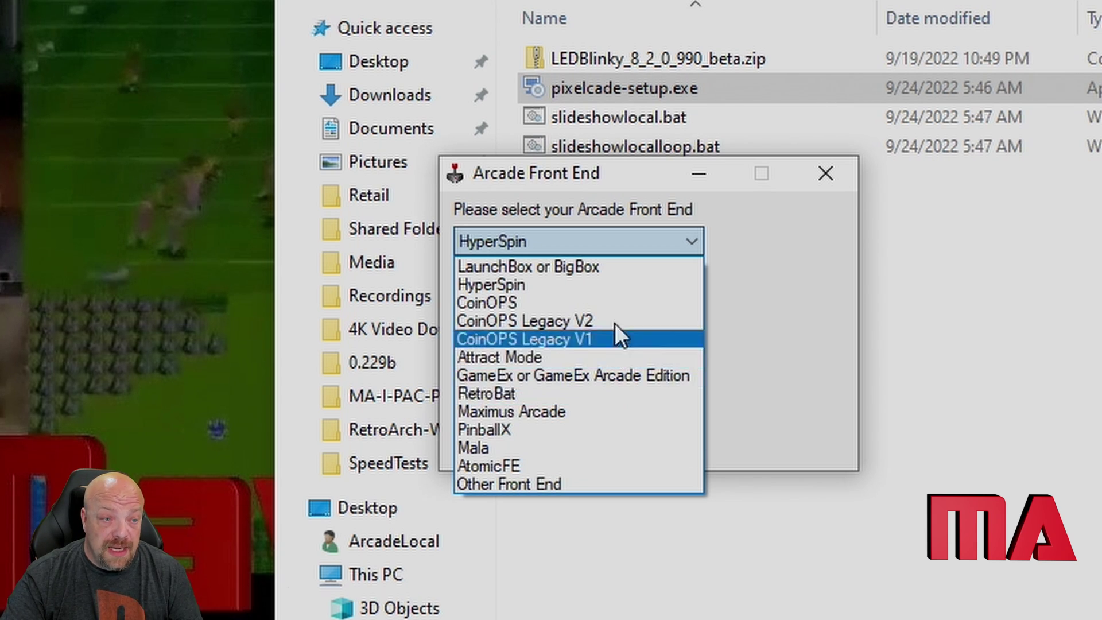
{"action": "left_click", "coordinate": [556, 266]}
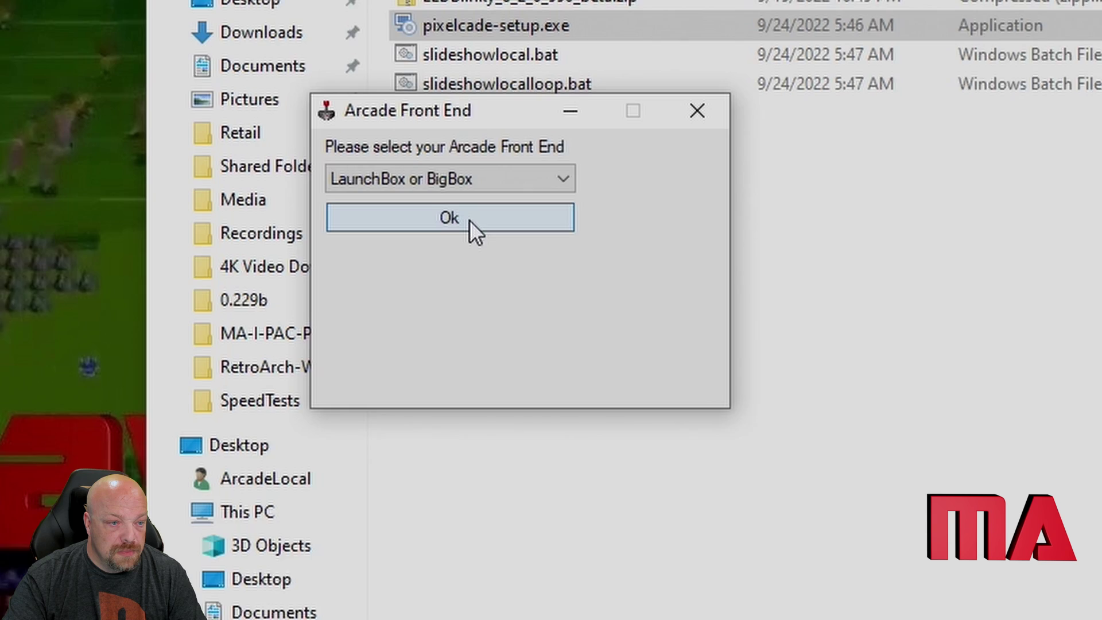
{"action": "left_click", "coordinate": [603, 282]}
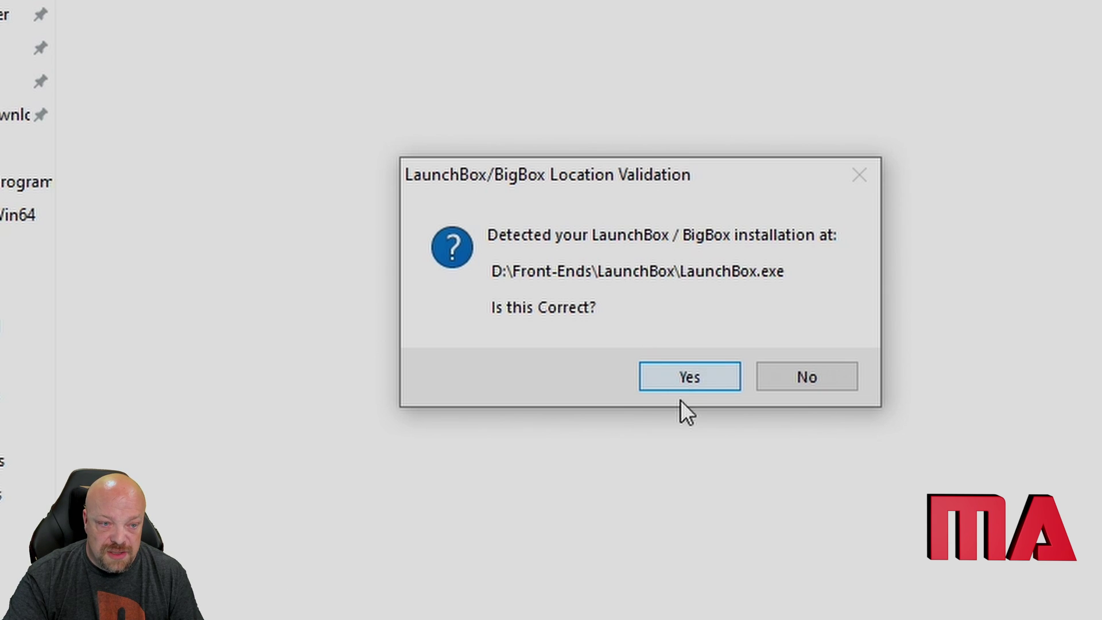
Accept the detected LaunchBox and MAME locations and finish the front end configuration
{"action": "left_click", "coordinate": [673, 377]}
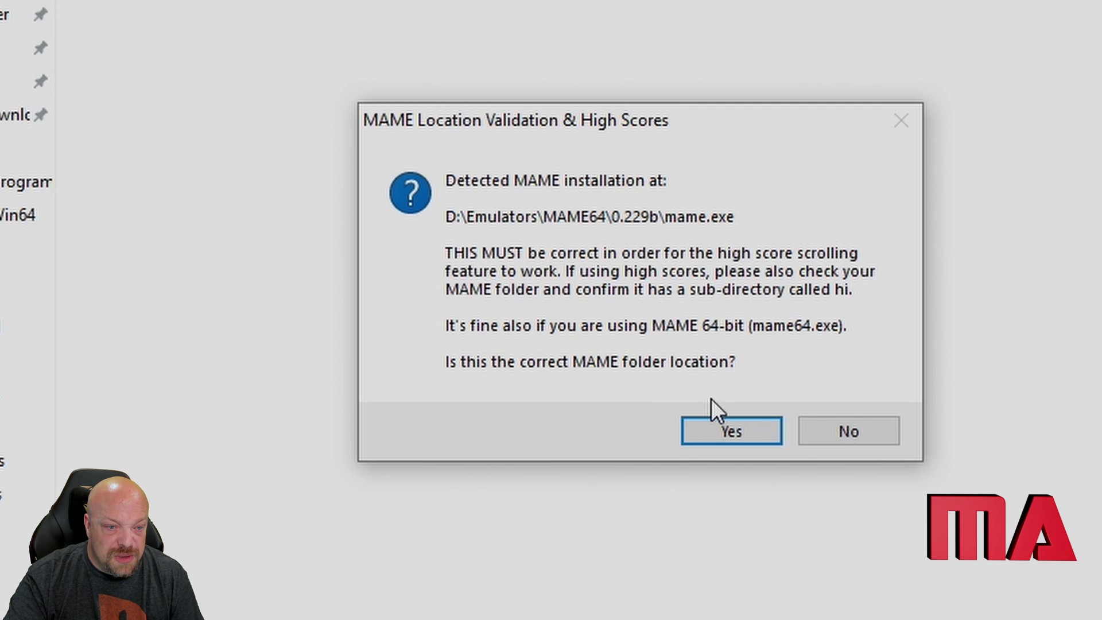
{"action": "left_click", "coordinate": [722, 433]}
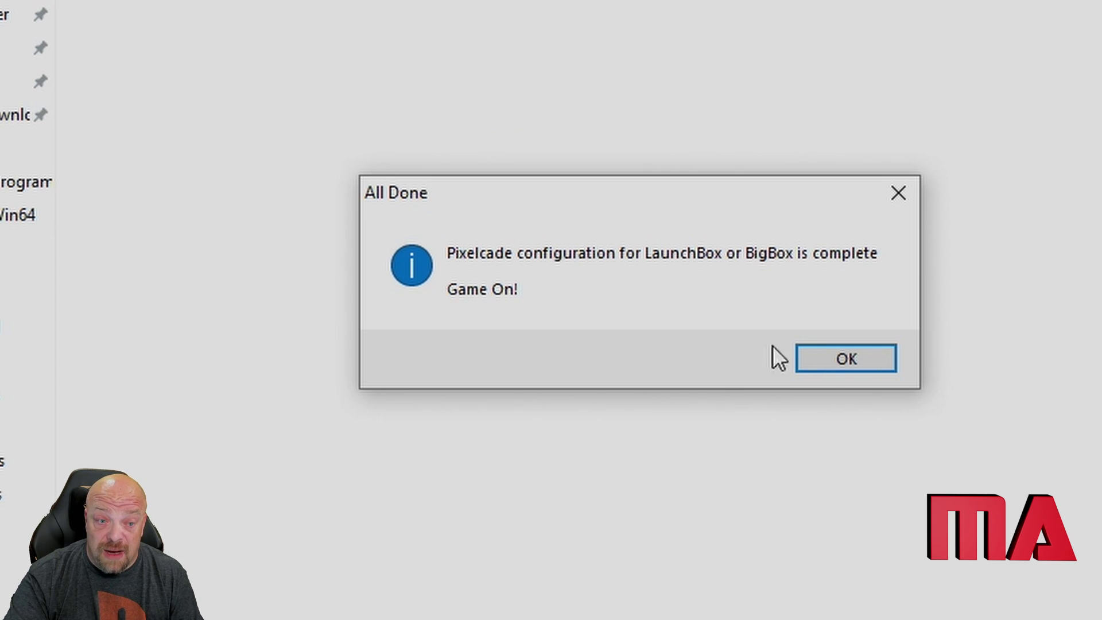
{"action": "left_click", "coordinate": [827, 363]}
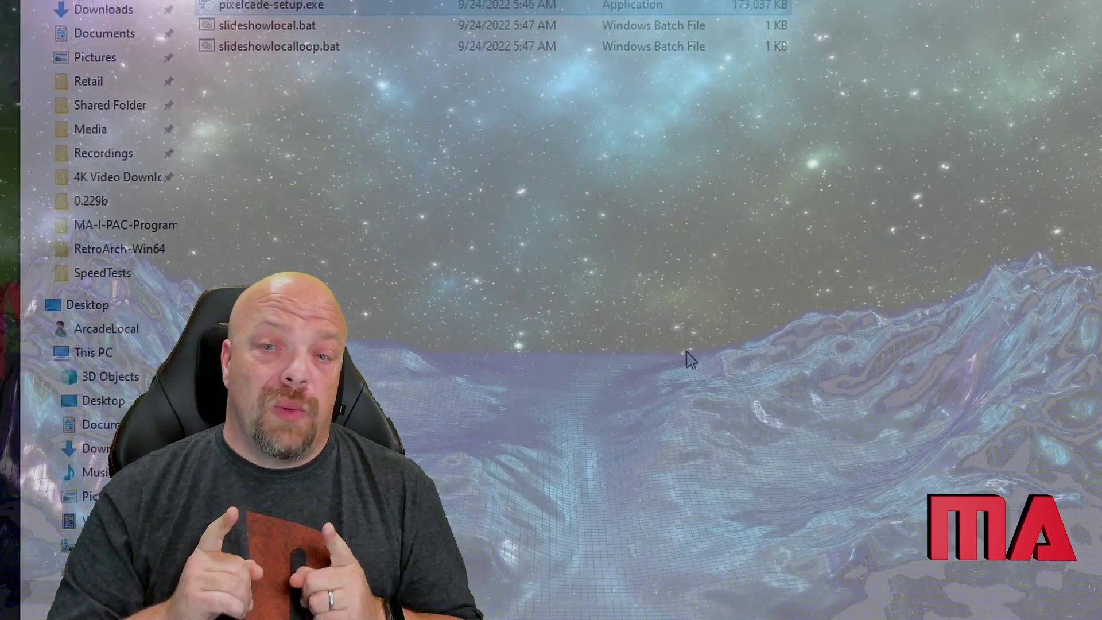
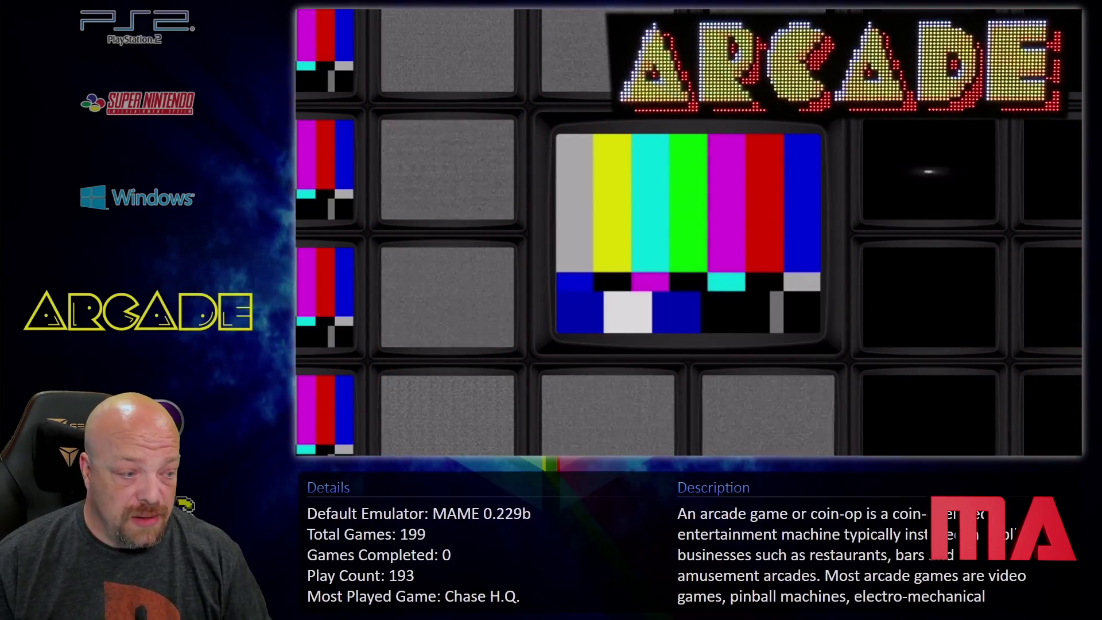
Browse the BigBox platforms from Arcade up to Sega Genesis and back down to Jukebox, checking the LED marquee for each
{"action": "key", "text": "Up"}
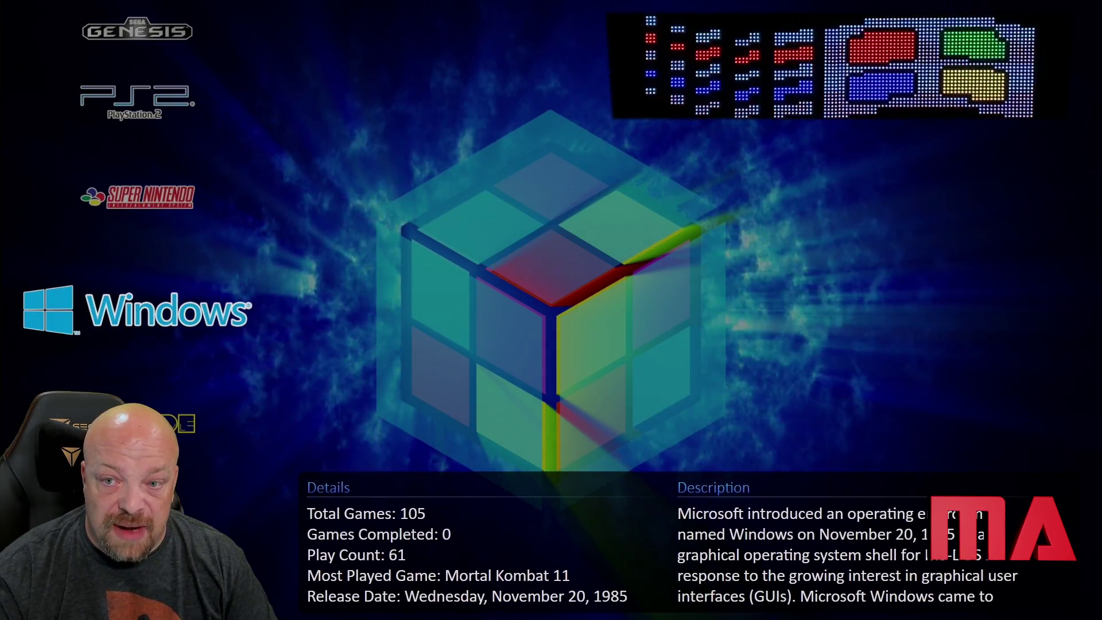
{"action": "key", "text": "Up"}
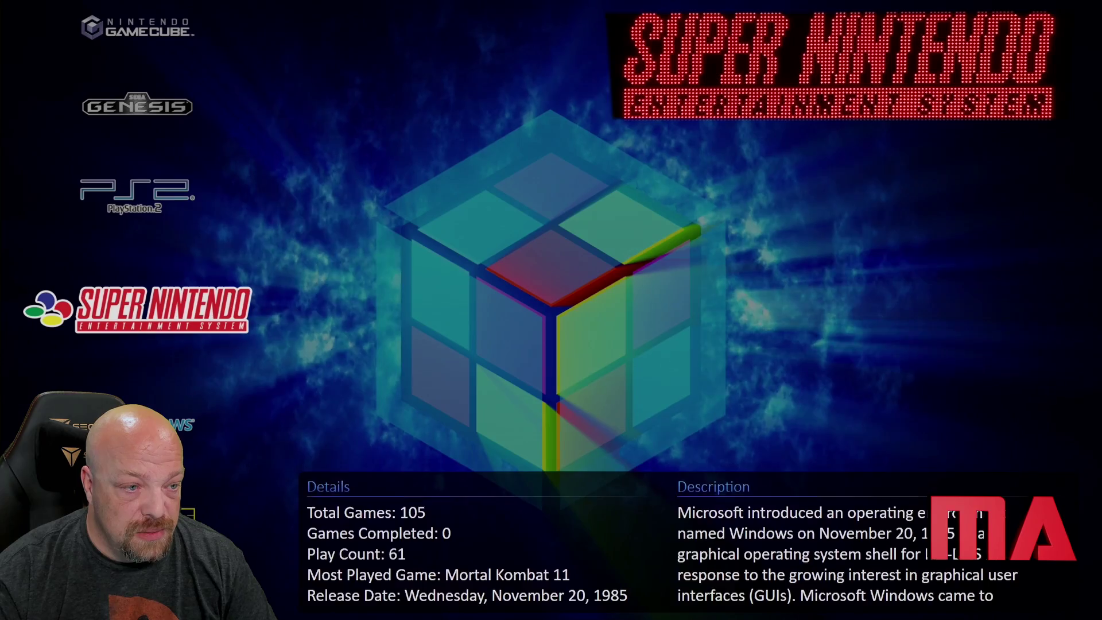
{"action": "key", "text": "Up"}
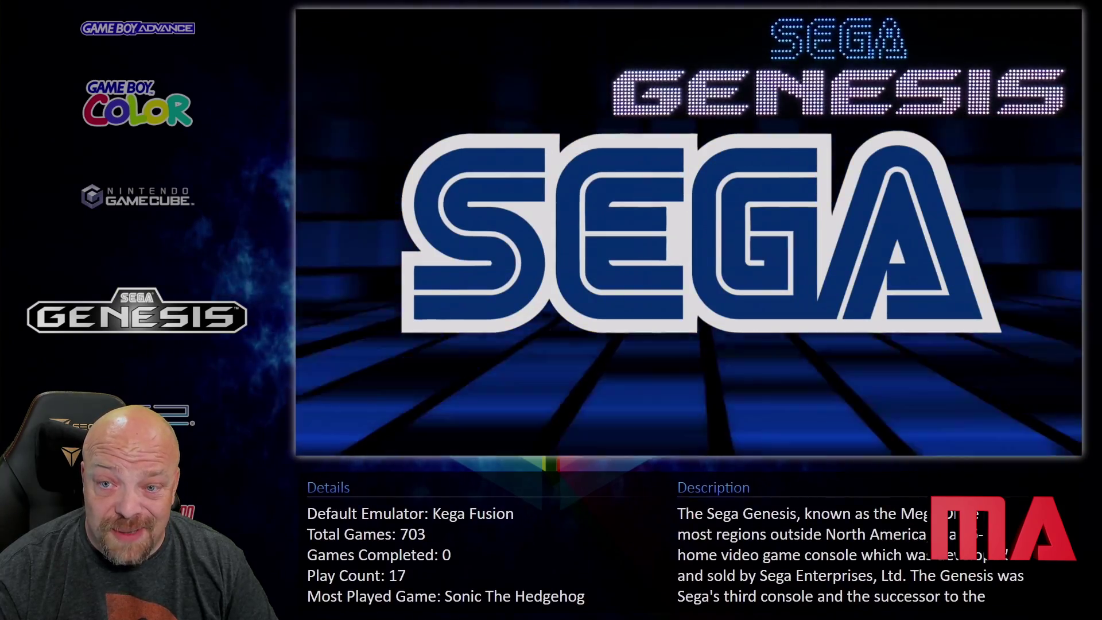
{"action": "key", "text": "Down"}
{"action": "key", "text": "Down"}
{"action": "key", "text": "Down"}
{"action": "key", "text": "Down"}
{"action": "key", "text": "Down"}
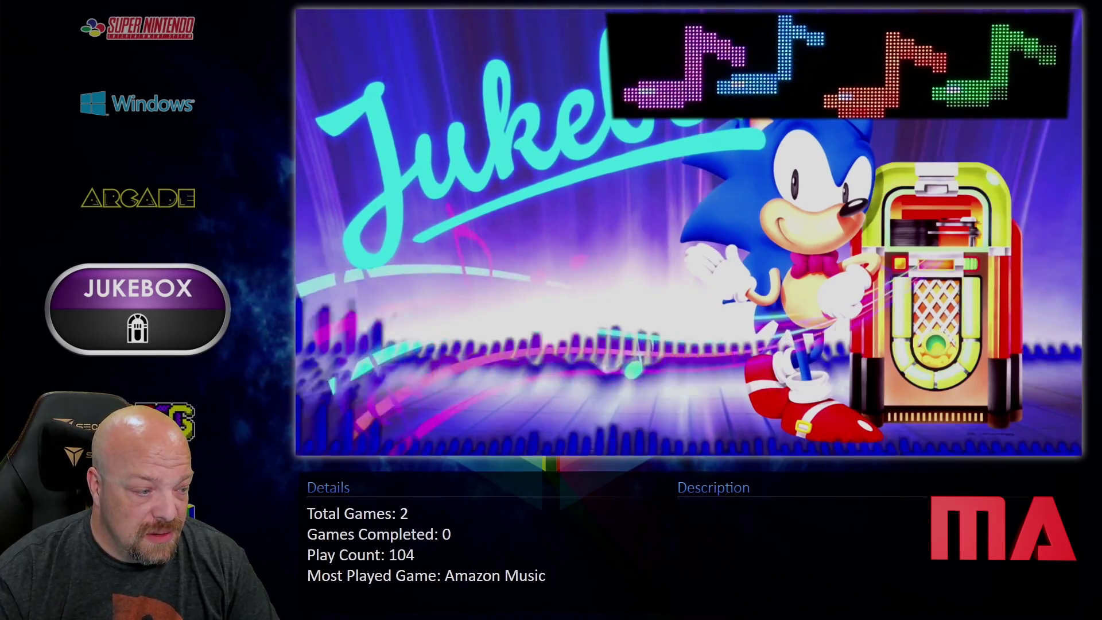
Return to the Arcade platform and open its game list
{"action": "key", "text": "Up"}
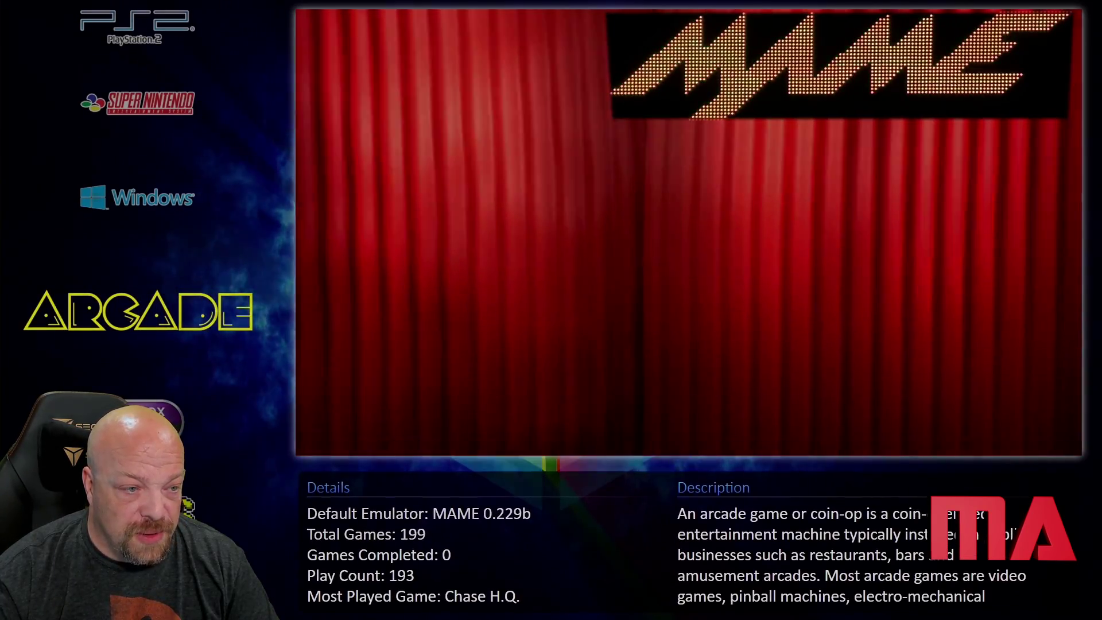
{"action": "key", "text": "Return"}
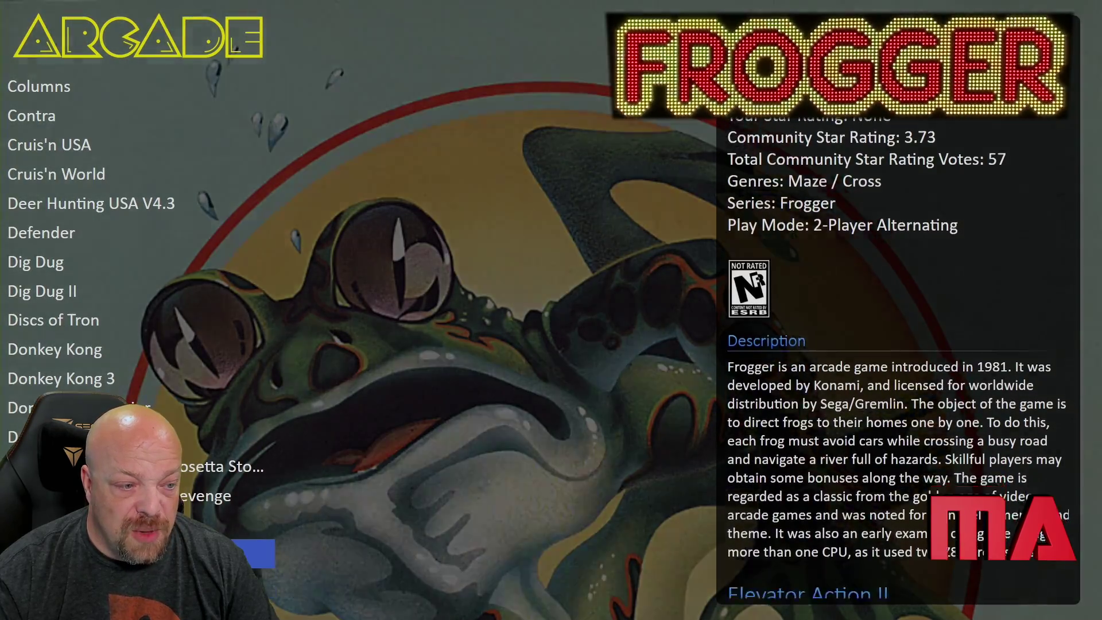
Browse the Arcade game list from Frogger up through the Double Dragon games and back down to Galaga, checking the LED marquee for each
{"action": "key", "text": "Up"}
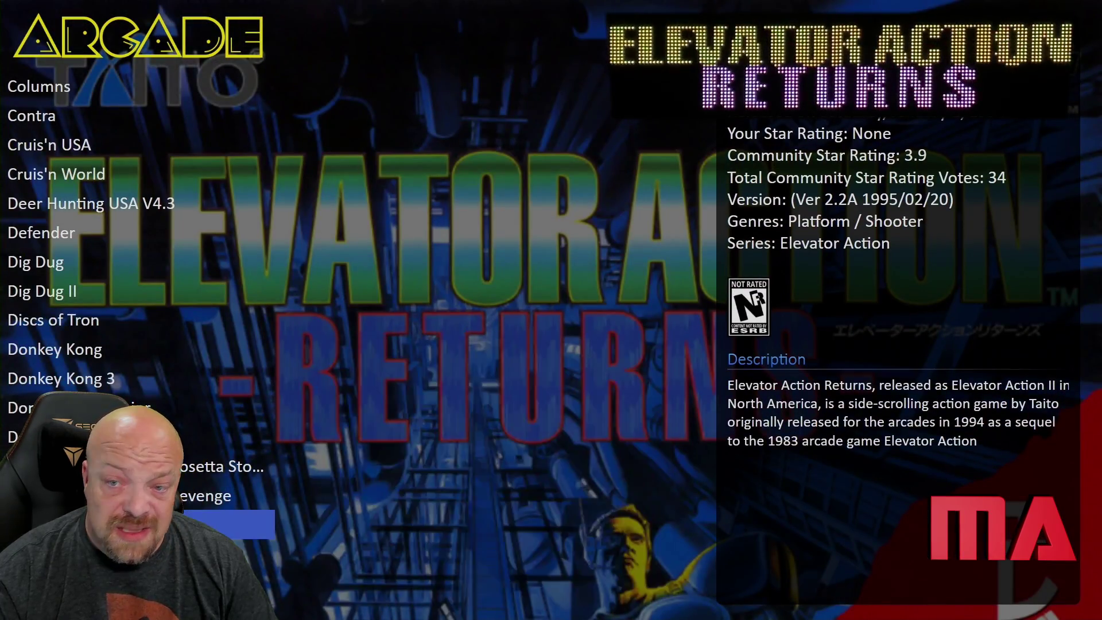
{"action": "key", "text": "Up"}
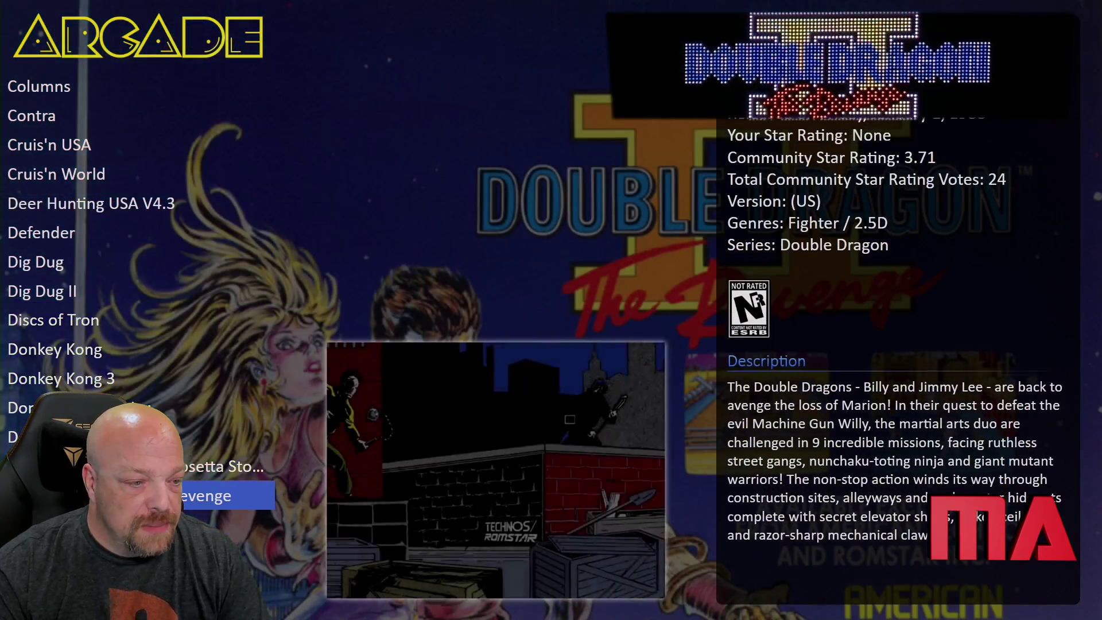
{"action": "key", "text": "Up"}
{"action": "key", "text": "Up"}
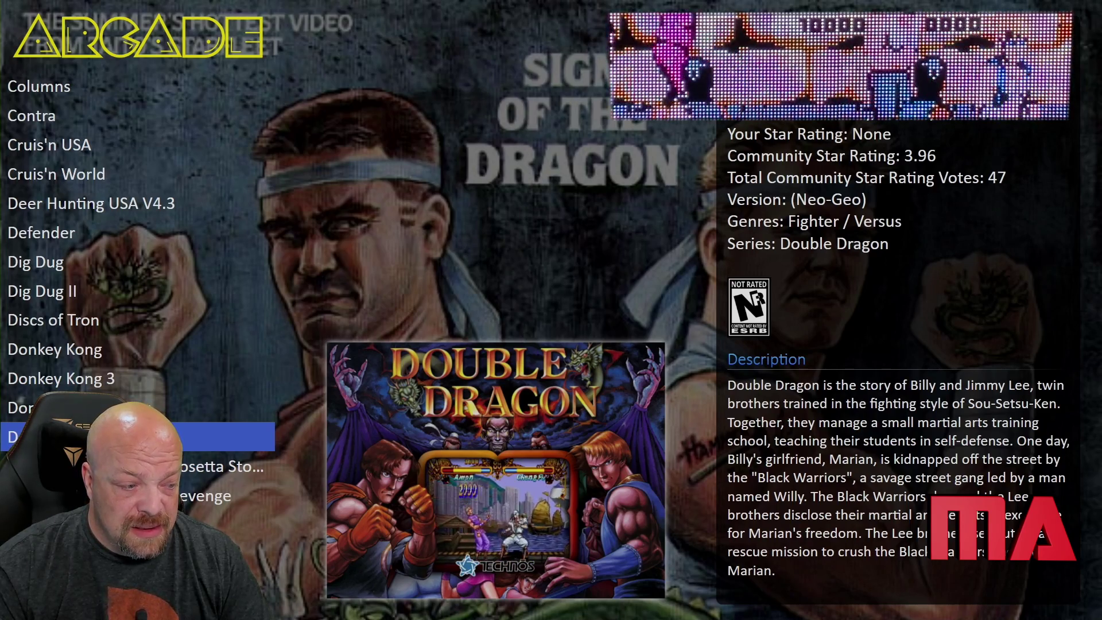
{"action": "key", "text": "Down"}
{"action": "key", "text": "Down"}
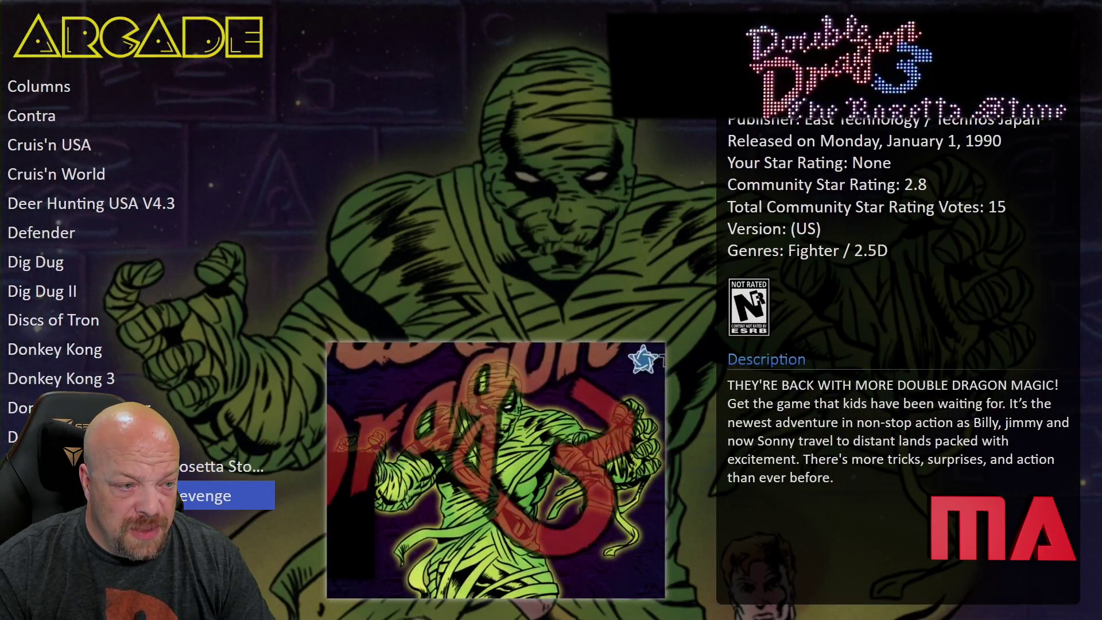
{"action": "key", "text": "Down"}
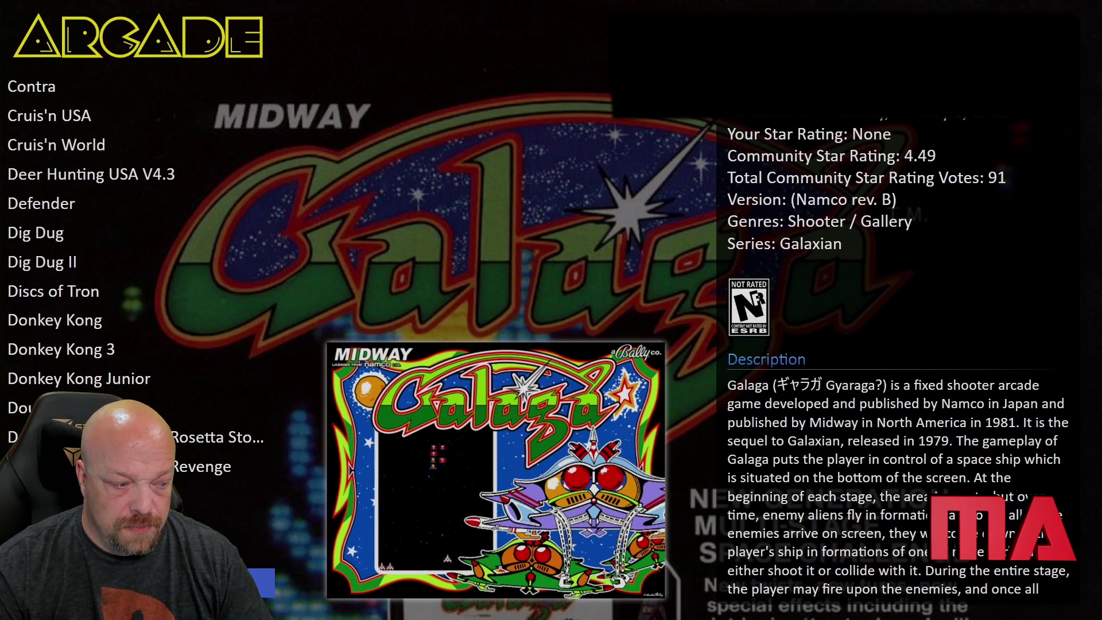
Launch Galaga to check the LED marquee during play, and quit back to the game list
{"action": "key", "text": "Return"}
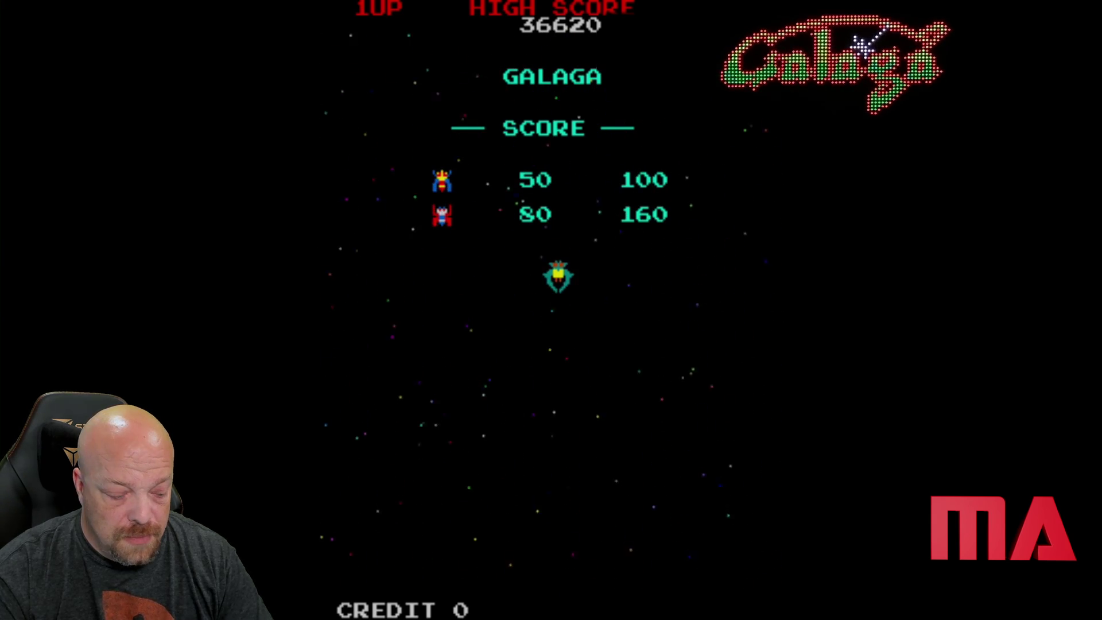
{"action": "key", "text": "Escape"}
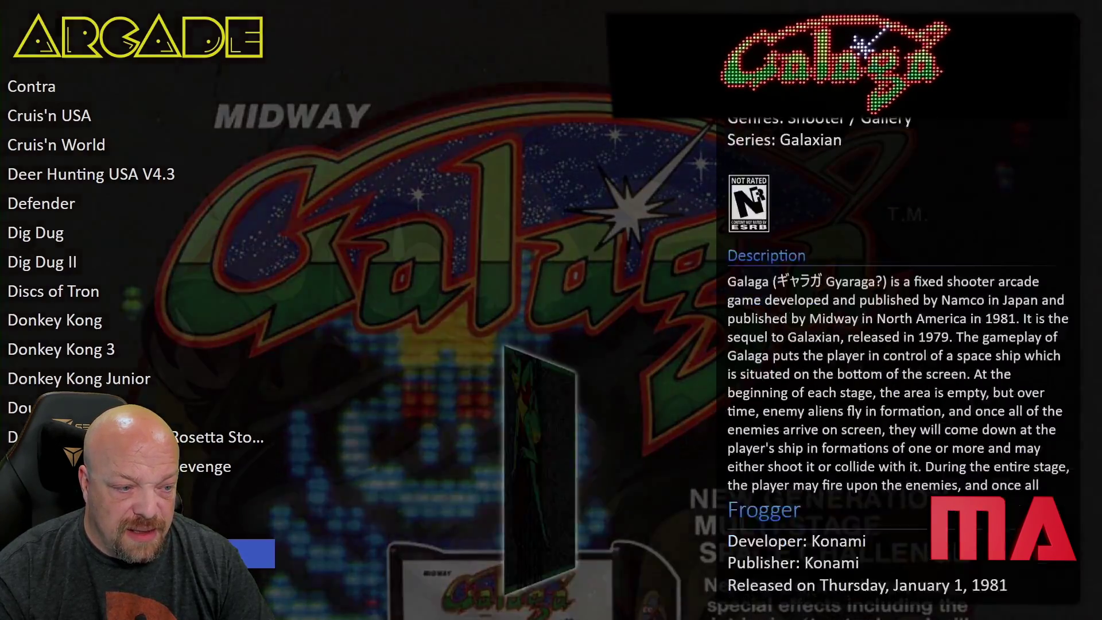
Browse up past Elevator Action Returns to Elevator Action, checking the LED marquee, and open the game
{"action": "key", "text": "Up"}
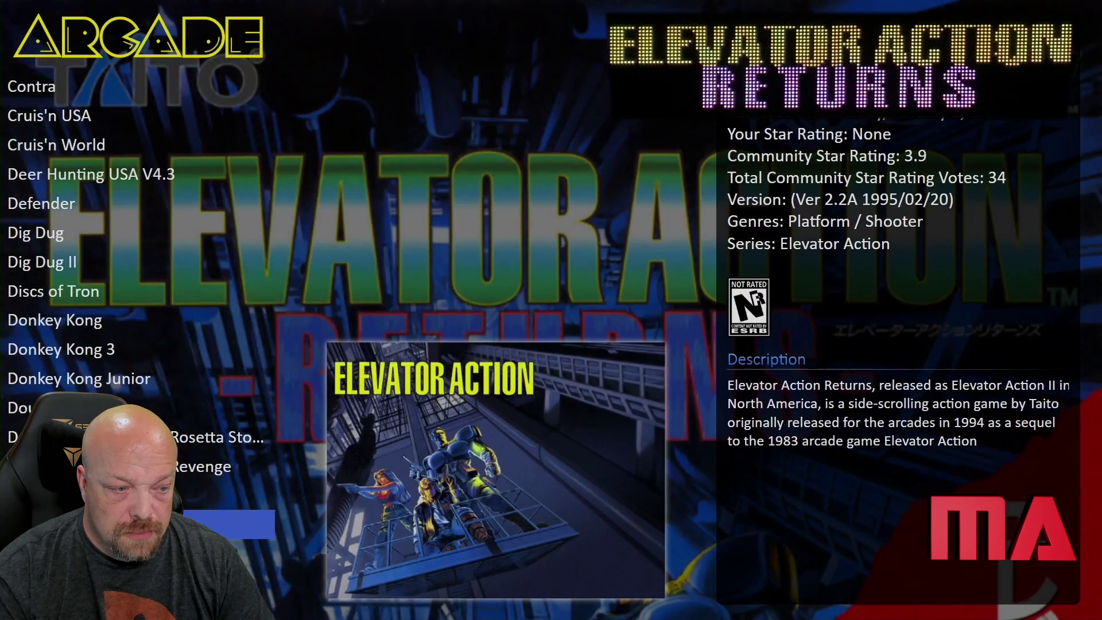
{"action": "key", "text": "Up"}
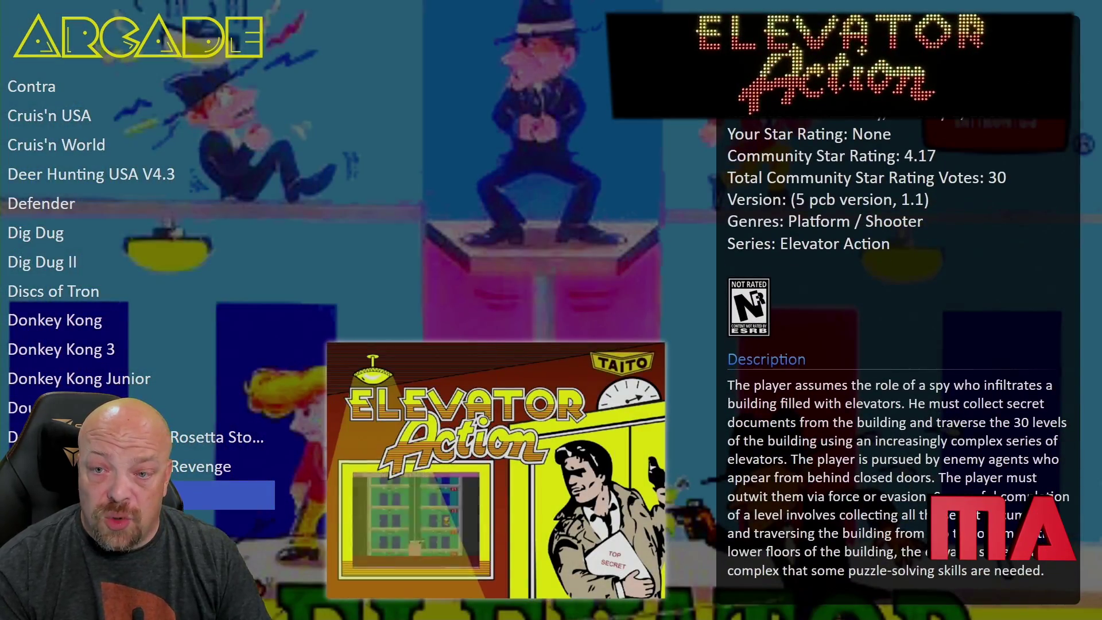
{"action": "key", "text": "Return"}
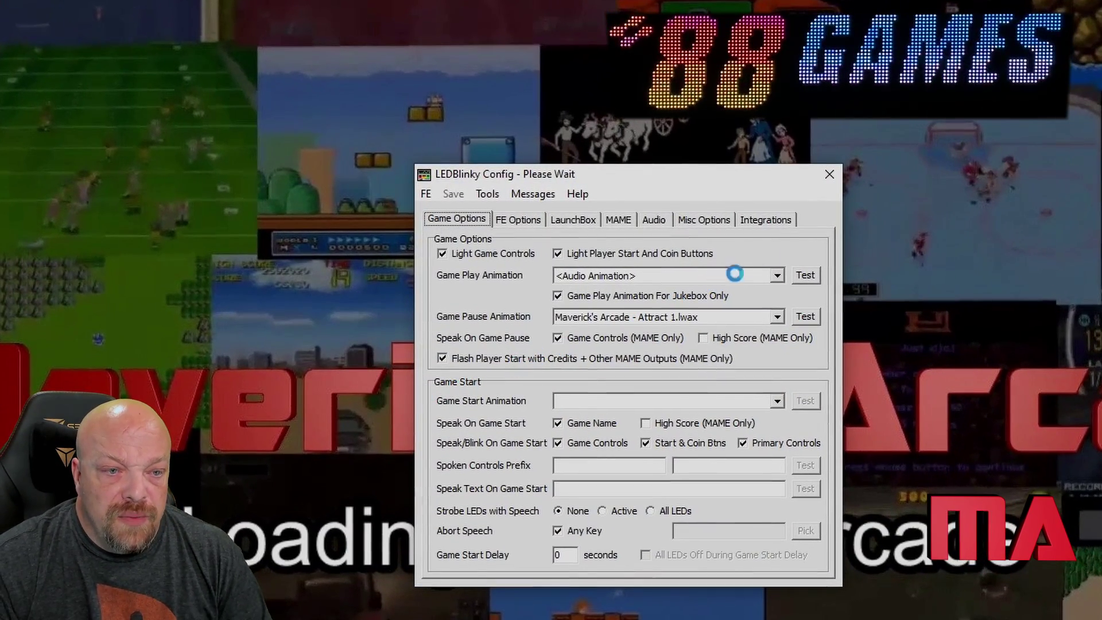
In LEDBlinky Config, review the Pixelcade integration's FE Start, FE Scroll and FE List Change settings, including the available image types for list changes
{"action": "left_click", "coordinate": [769, 219]}
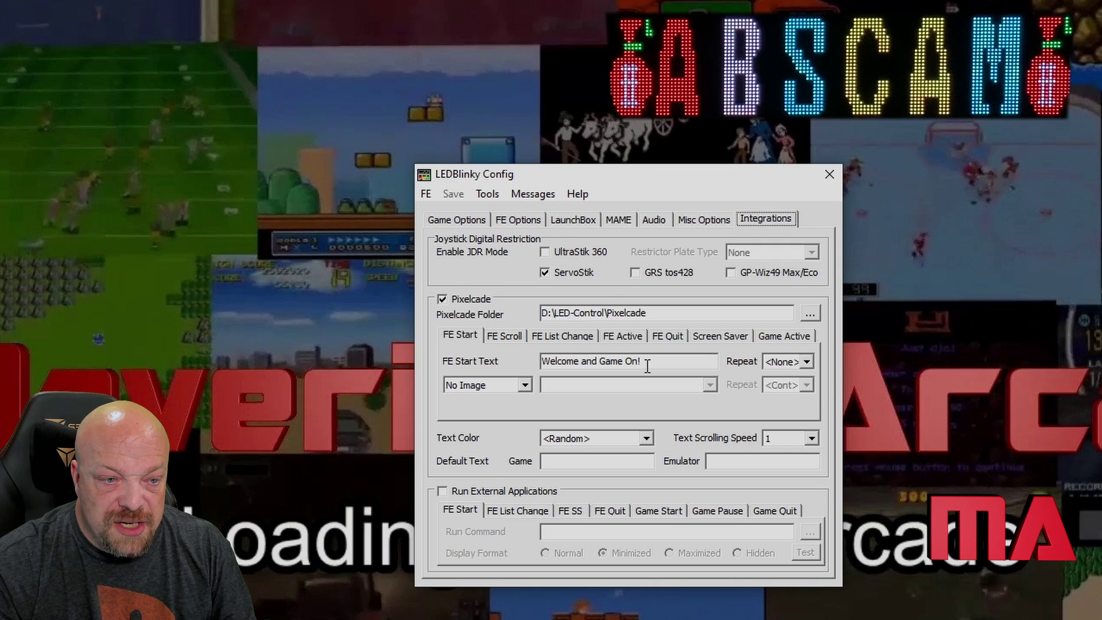
{"action": "mouse_move", "coordinate": [647, 366]}
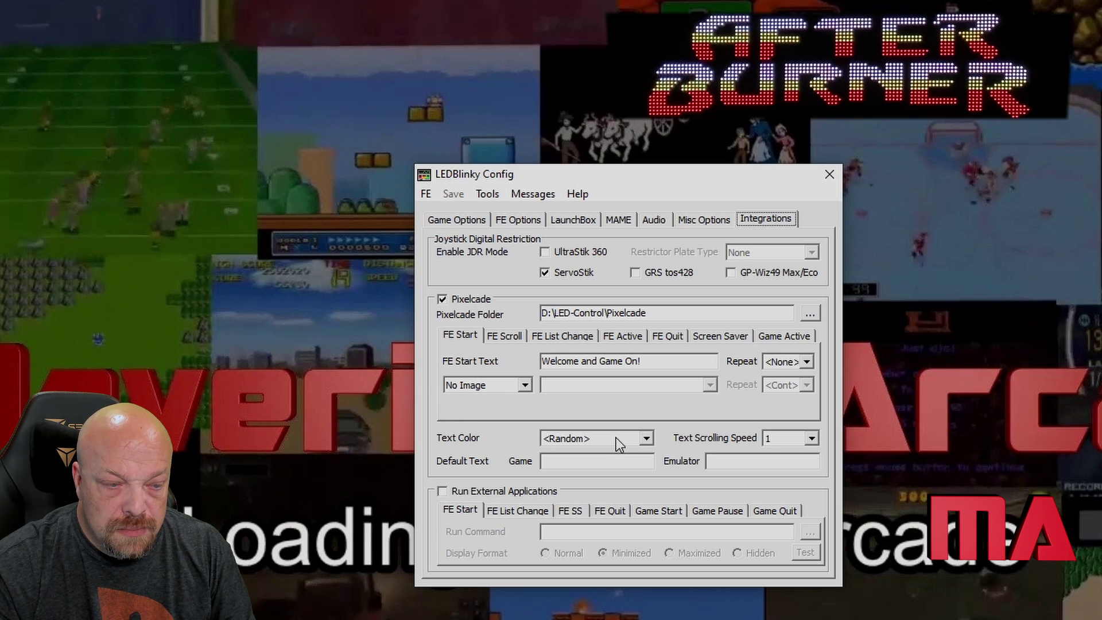
{"action": "left_click", "coordinate": [511, 337]}
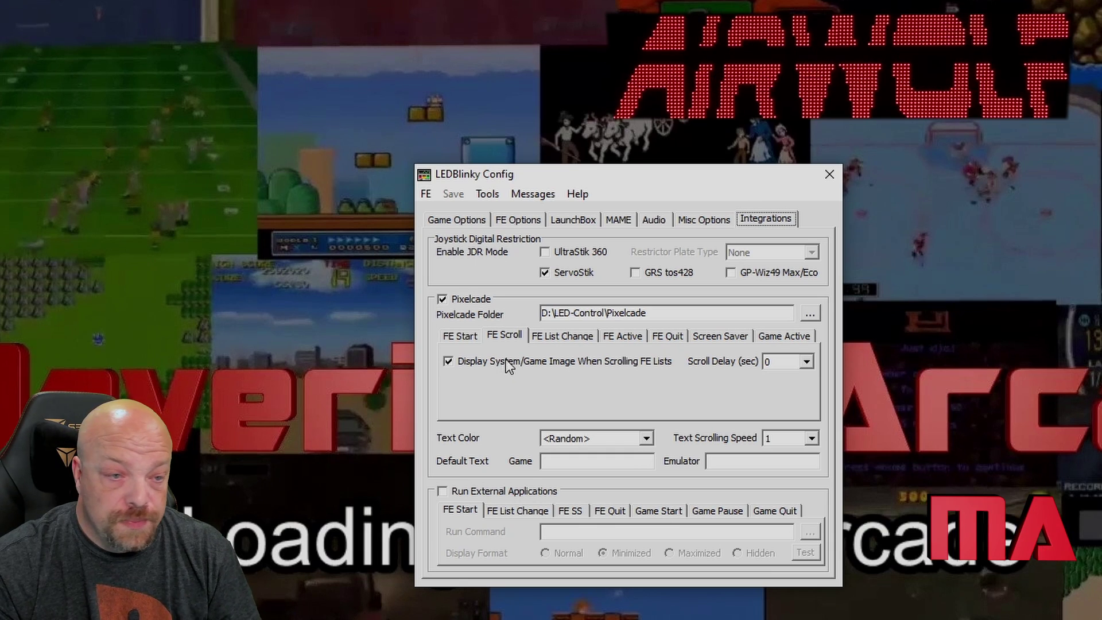
{"action": "left_click", "coordinate": [558, 336]}
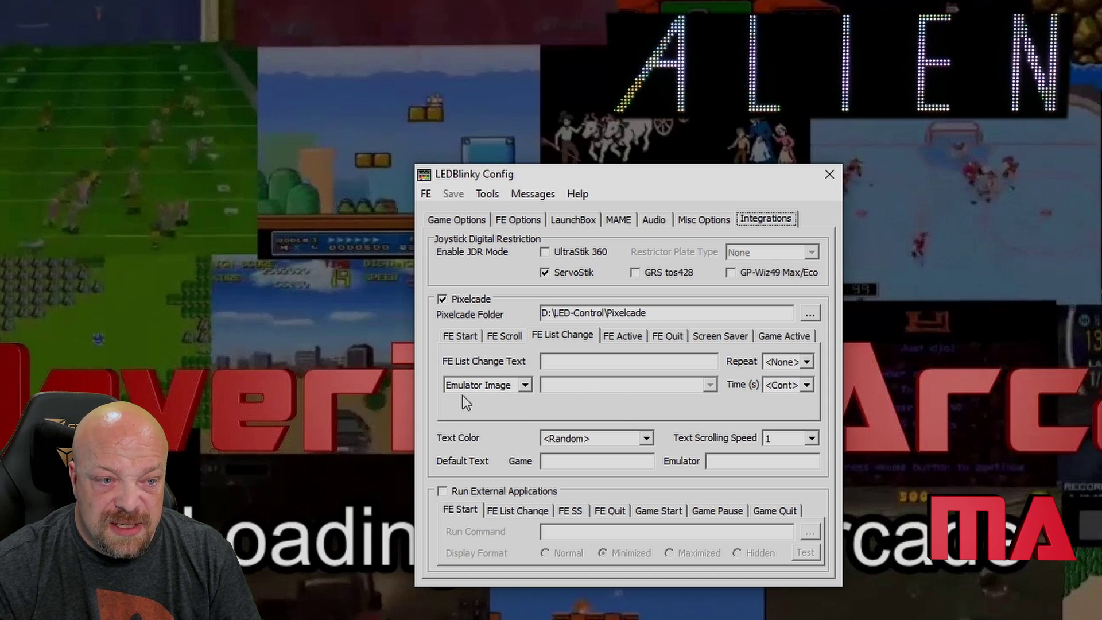
{"action": "left_click", "coordinate": [524, 385]}
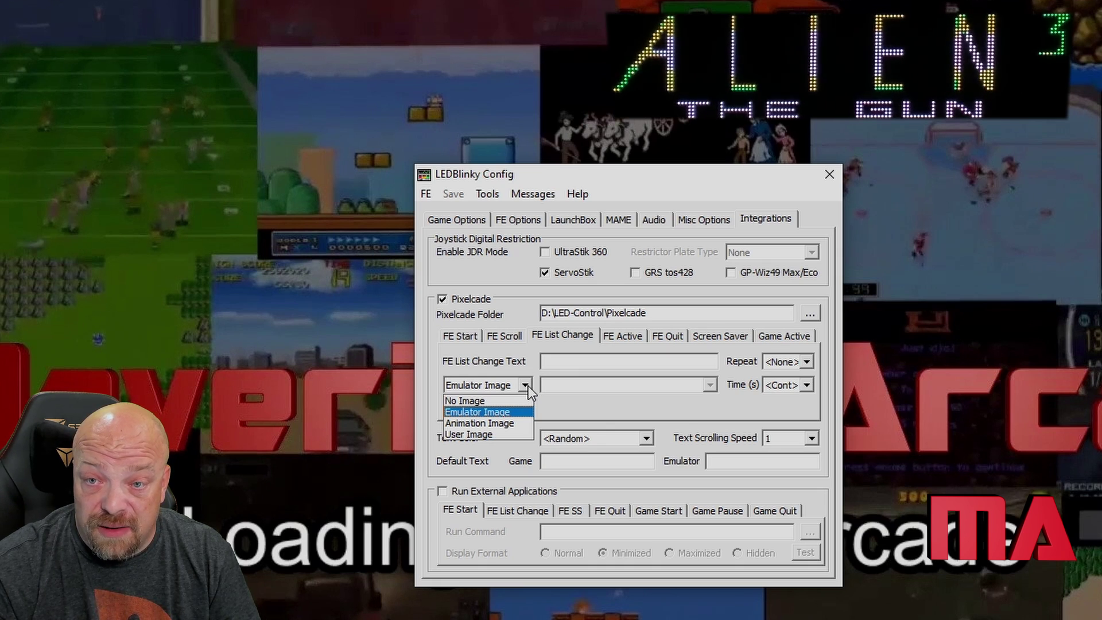
{"action": "left_click", "coordinate": [524, 386]}
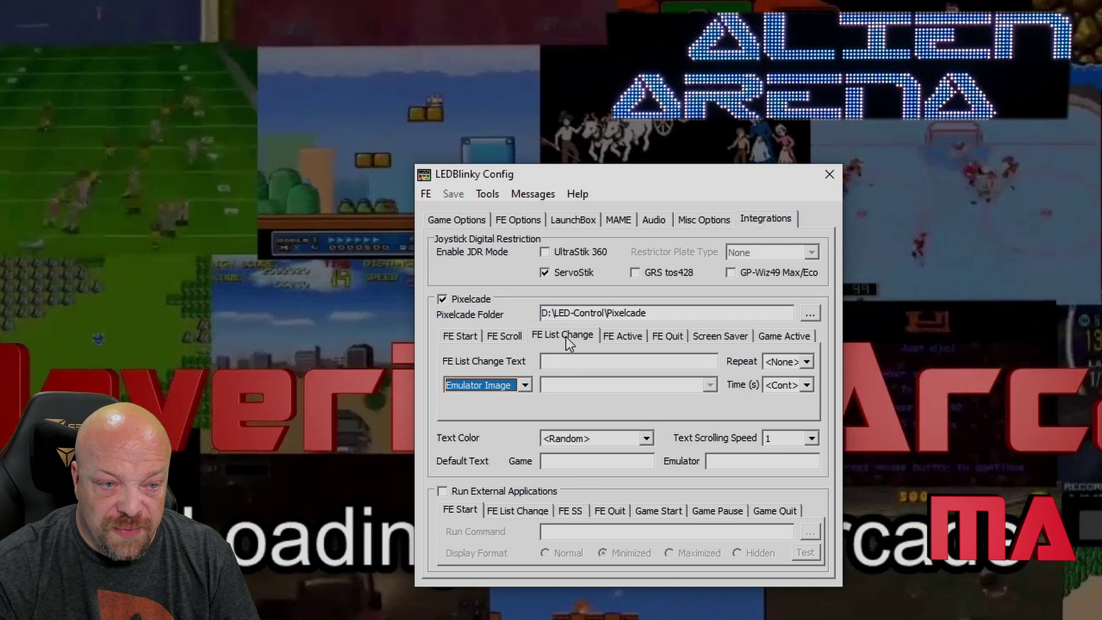
Compare the Pixelcade FE Active settings with FE List Change, and review the FE Quit and Screen Saver text and image settings
{"action": "left_click", "coordinate": [628, 335]}
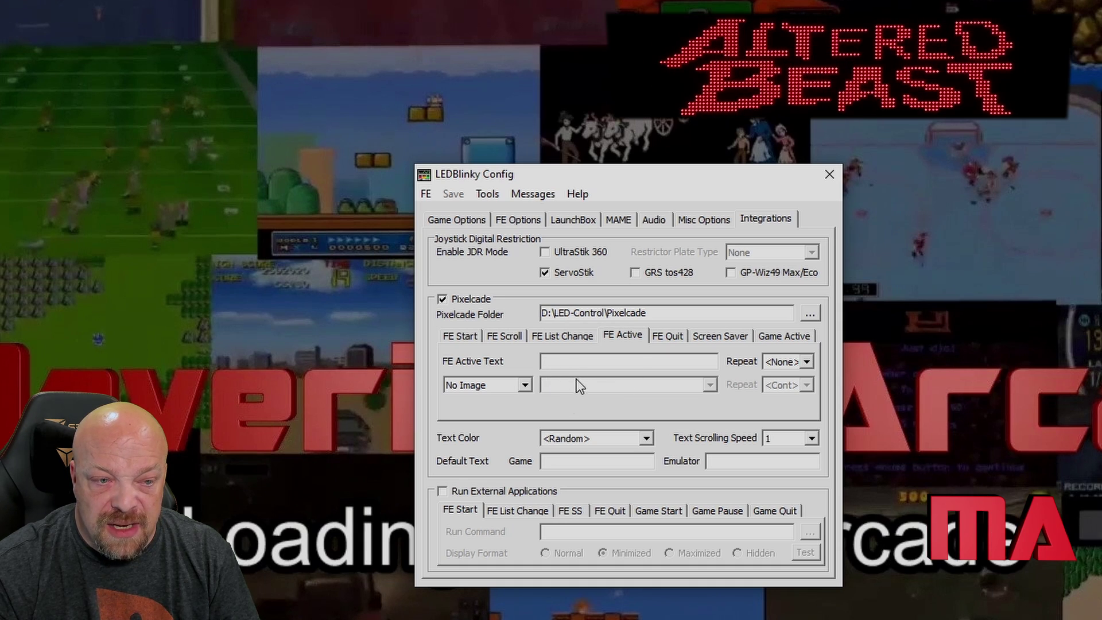
{"action": "left_click", "coordinate": [562, 337]}
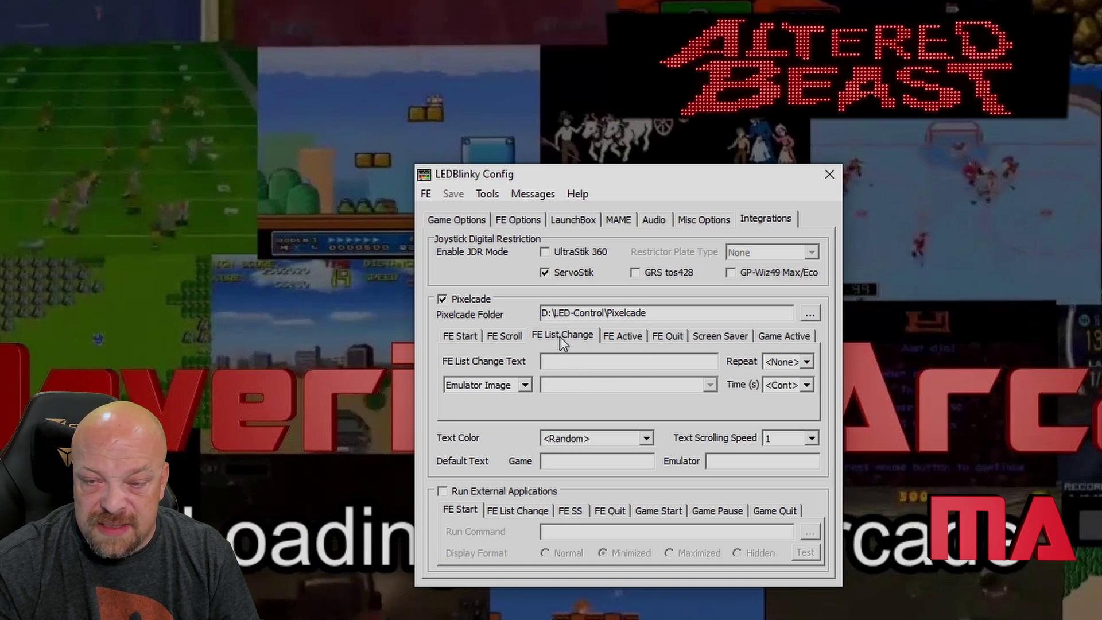
{"action": "left_click", "coordinate": [616, 334]}
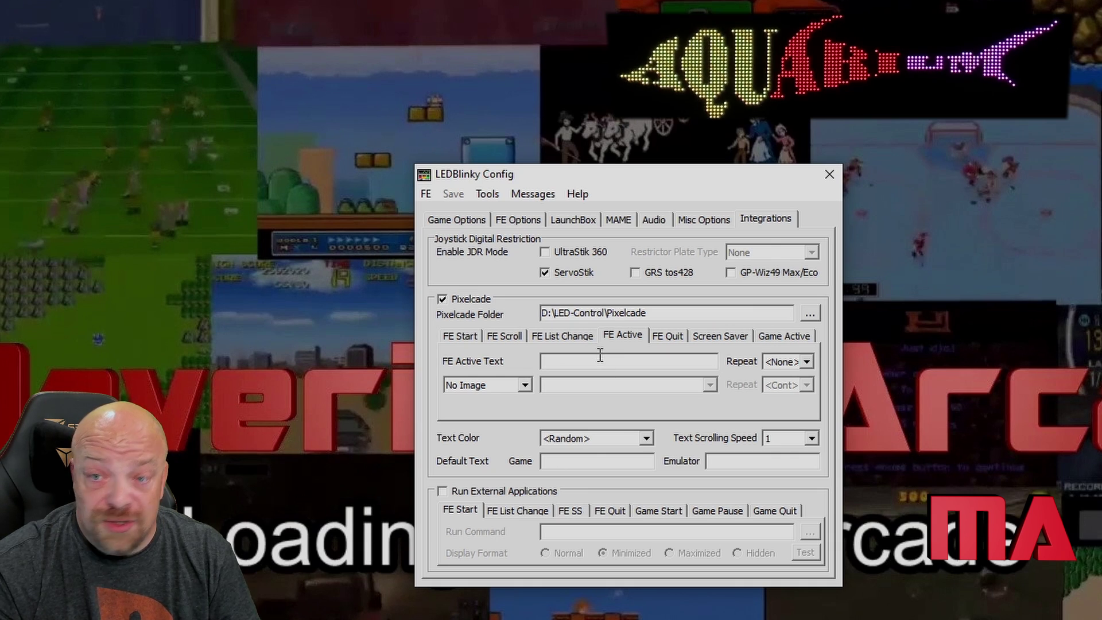
{"action": "left_click", "coordinate": [664, 339]}
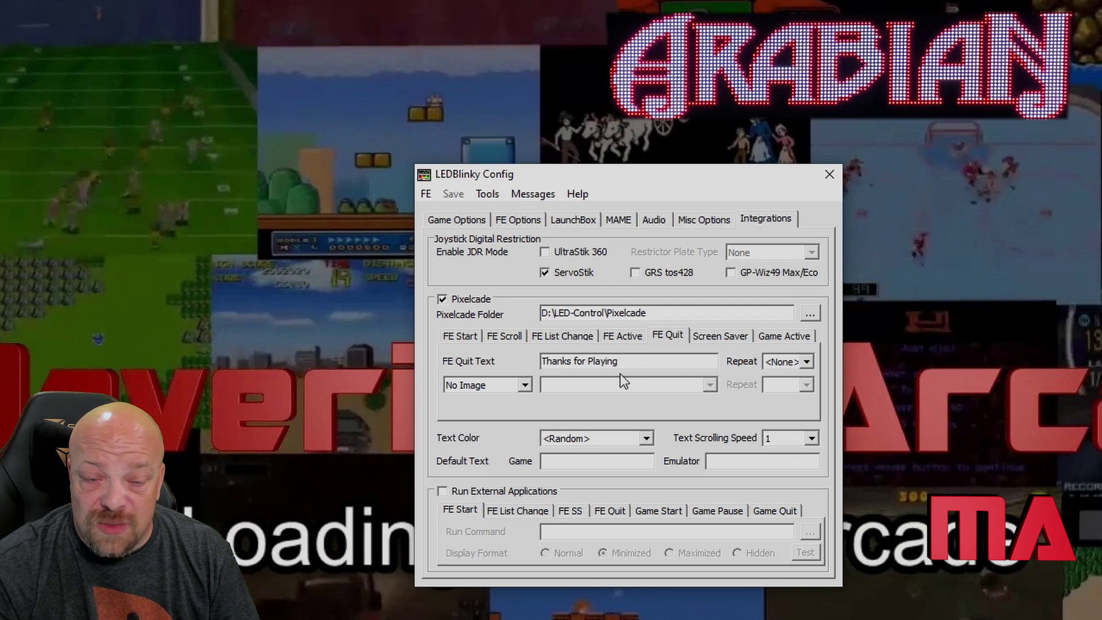
{"action": "mouse_move", "coordinate": [648, 367]}
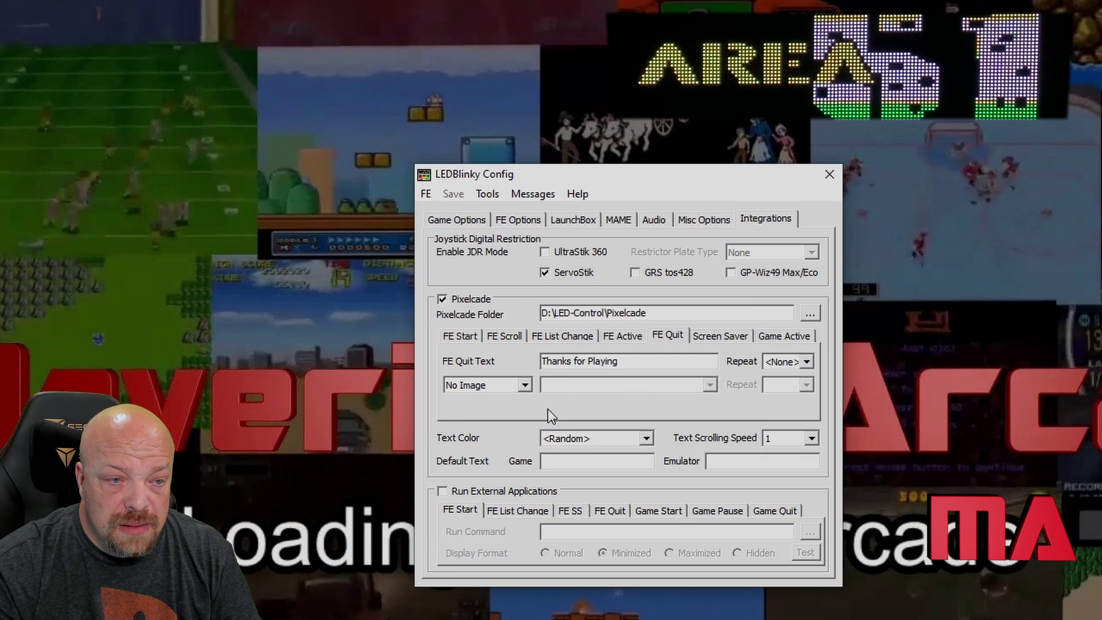
{"action": "mouse_move", "coordinate": [528, 386]}
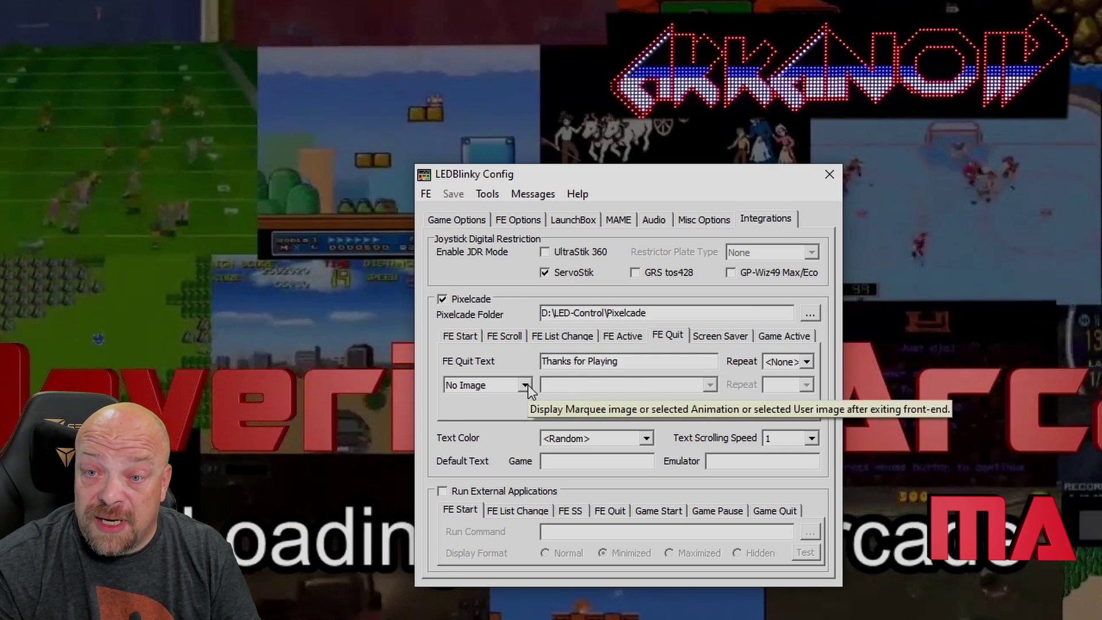
{"action": "left_click", "coordinate": [739, 337]}
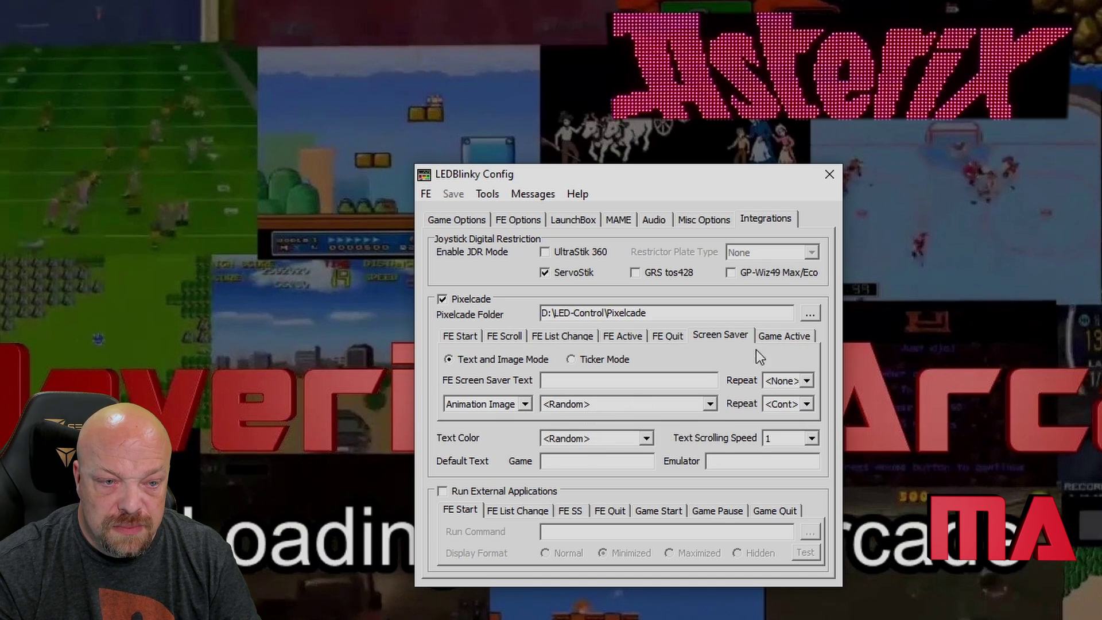
Review the Pixelcade Game Active settings, examining the repeat choices for the game text and the time choices for the game image
{"action": "left_click", "coordinate": [790, 336]}
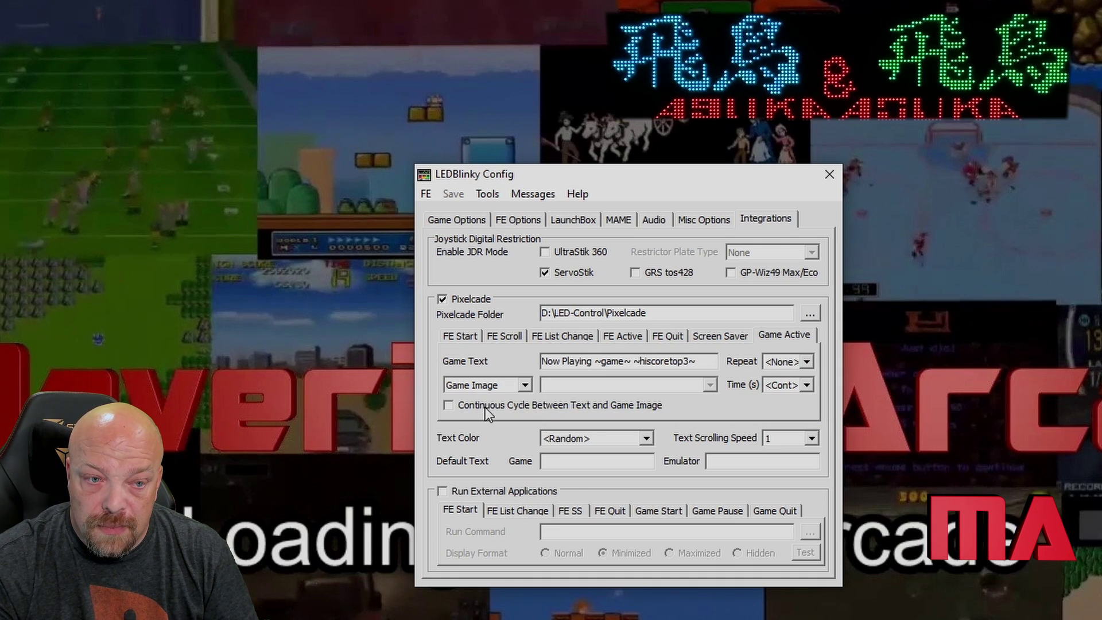
{"action": "left_click", "coordinate": [785, 362]}
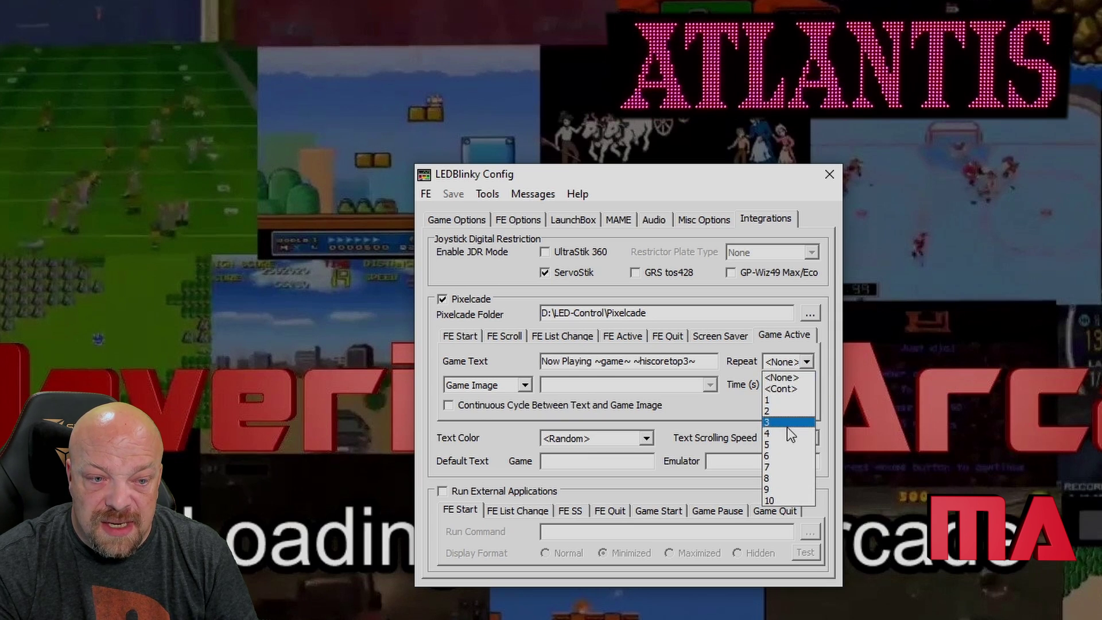
{"action": "left_click", "coordinate": [787, 367]}
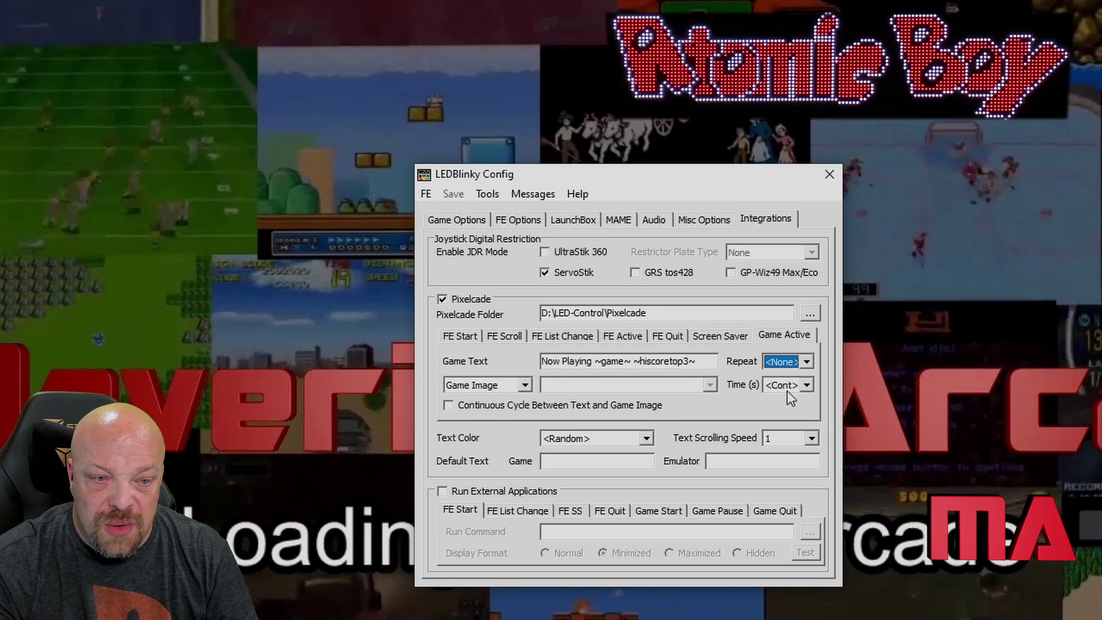
{"action": "left_click", "coordinate": [806, 384]}
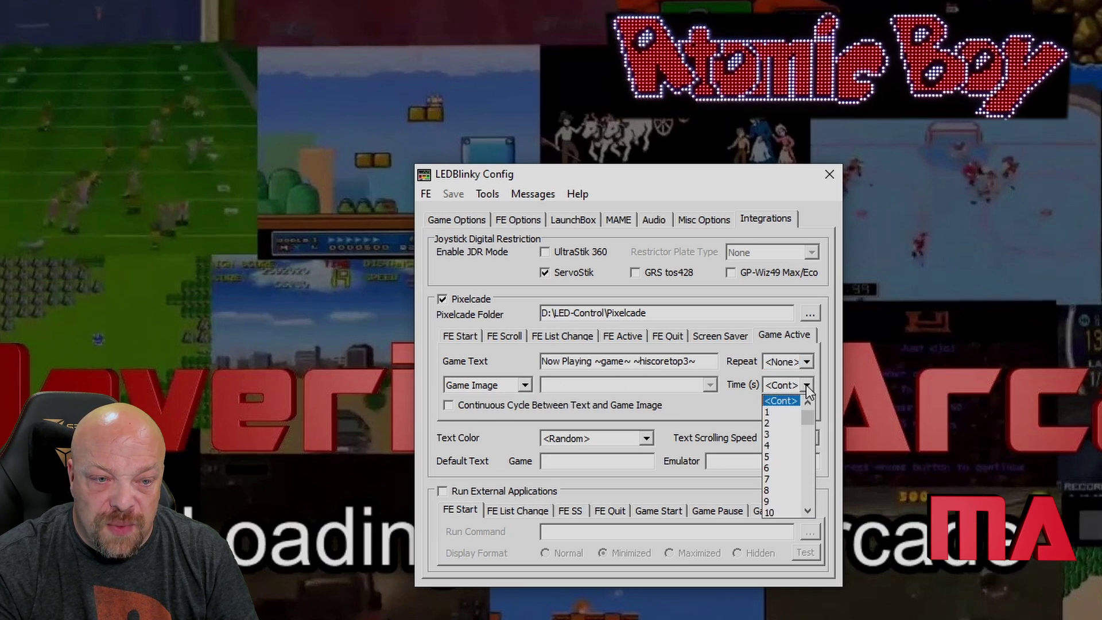
{"action": "left_click", "coordinate": [744, 392]}
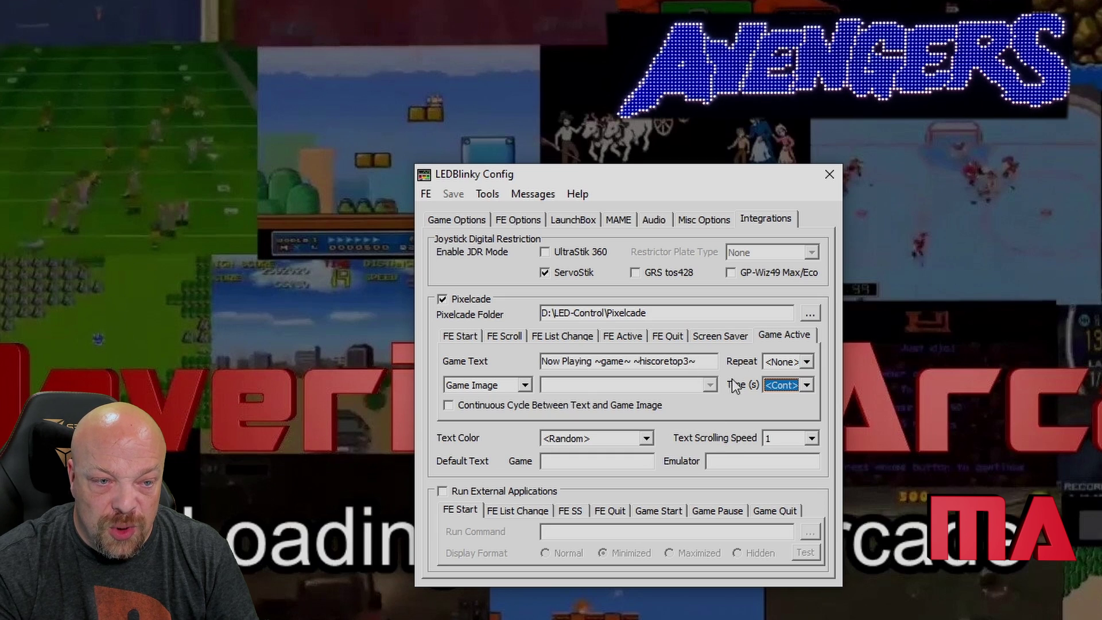
{"action": "mouse_move", "coordinate": [704, 367]}
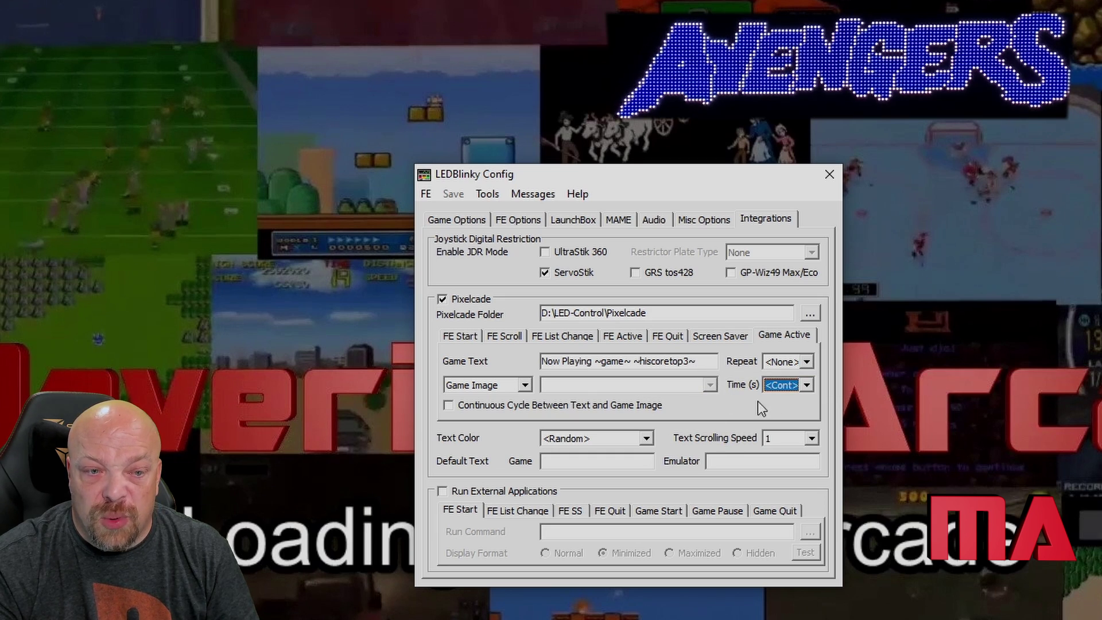
{"action": "left_click", "coordinate": [782, 385]}
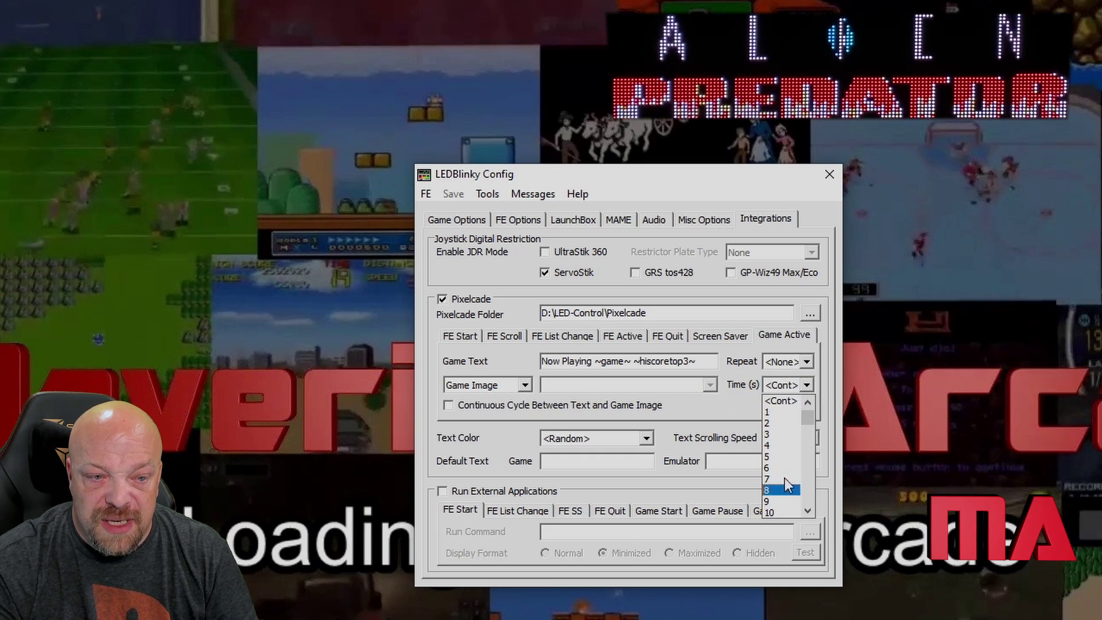
{"action": "left_click", "coordinate": [741, 395]}
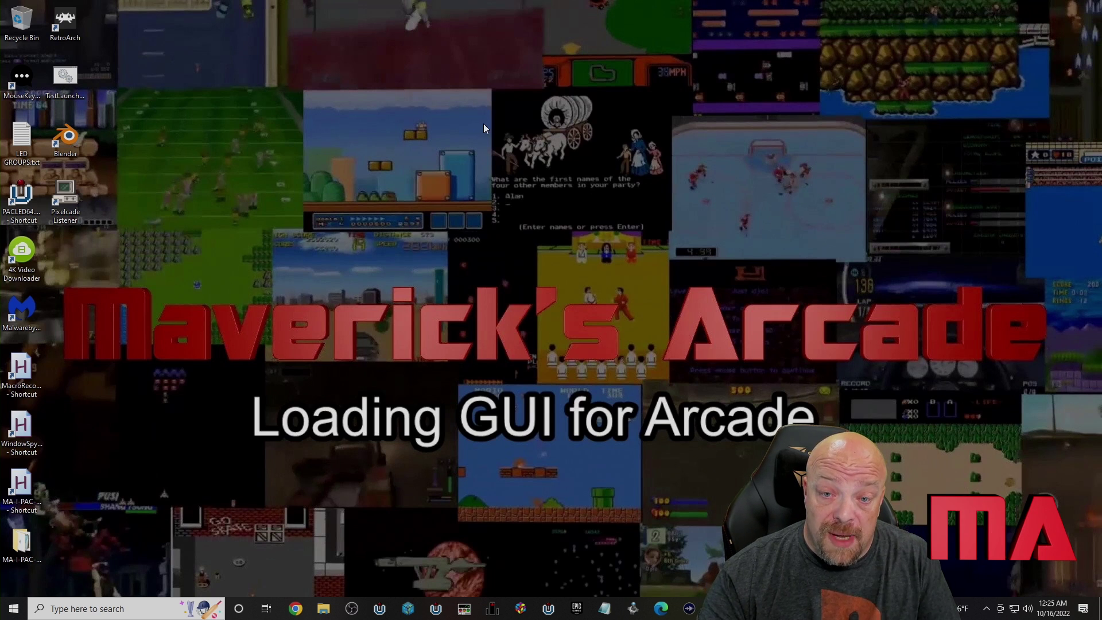
Find the Pixelcade LED Marquee program group among the installed Windows apps and expand it to view its tools
{"action": "left_click", "coordinate": [15, 608]}
{"action": "scroll", "coordinate": [112, 462], "scroll_direction": "down", "scroll_amount": 5}
{"action": "scroll", "coordinate": [112, 462], "scroll_direction": "down", "scroll_amount": 10}
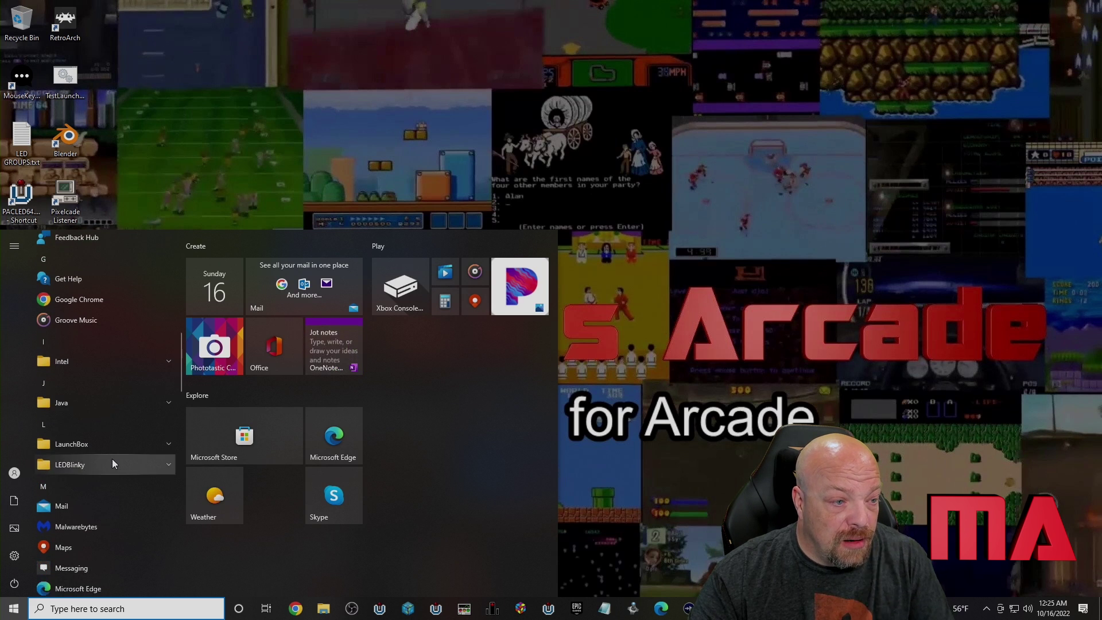
{"action": "scroll", "coordinate": [112, 464], "scroll_direction": "down", "scroll_amount": 2}
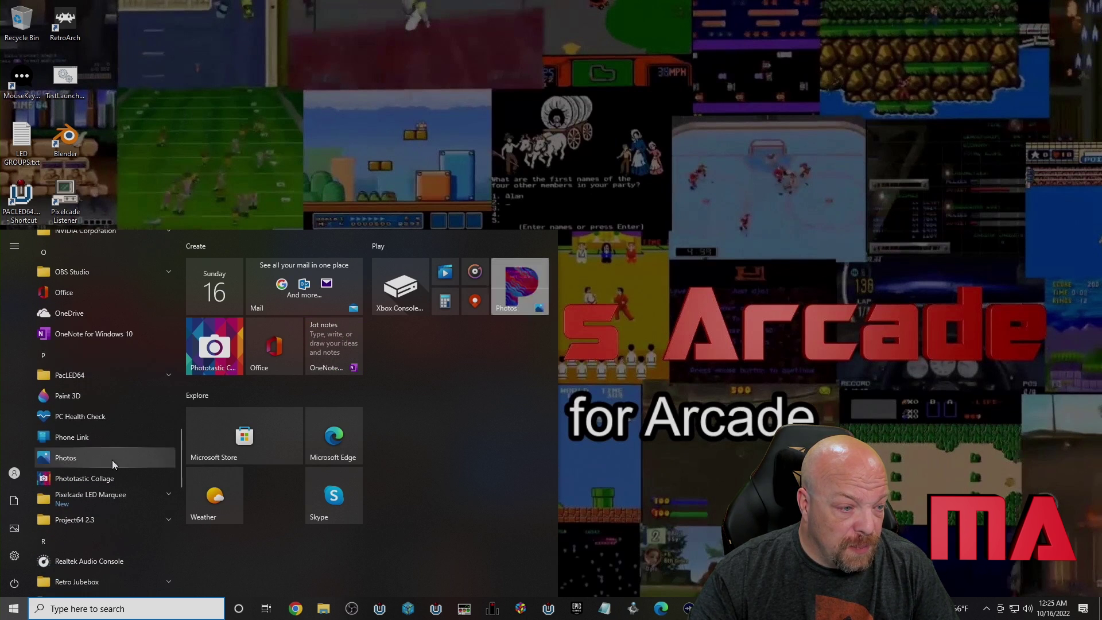
{"action": "left_click", "coordinate": [82, 505]}
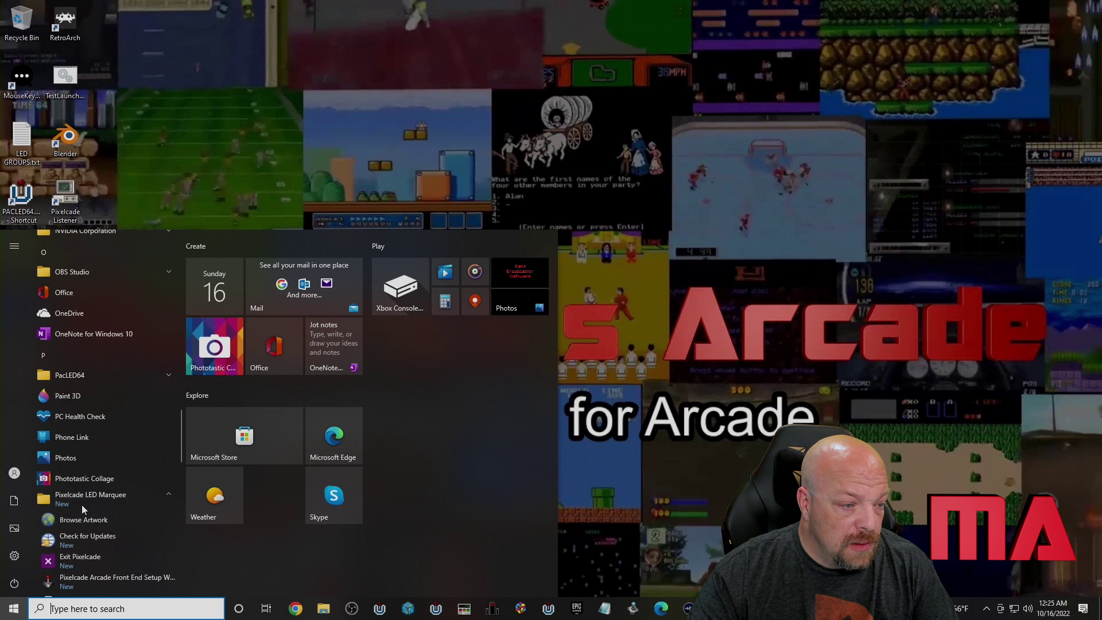
{"action": "scroll", "coordinate": [104, 500], "scroll_direction": "down", "scroll_amount": 4}
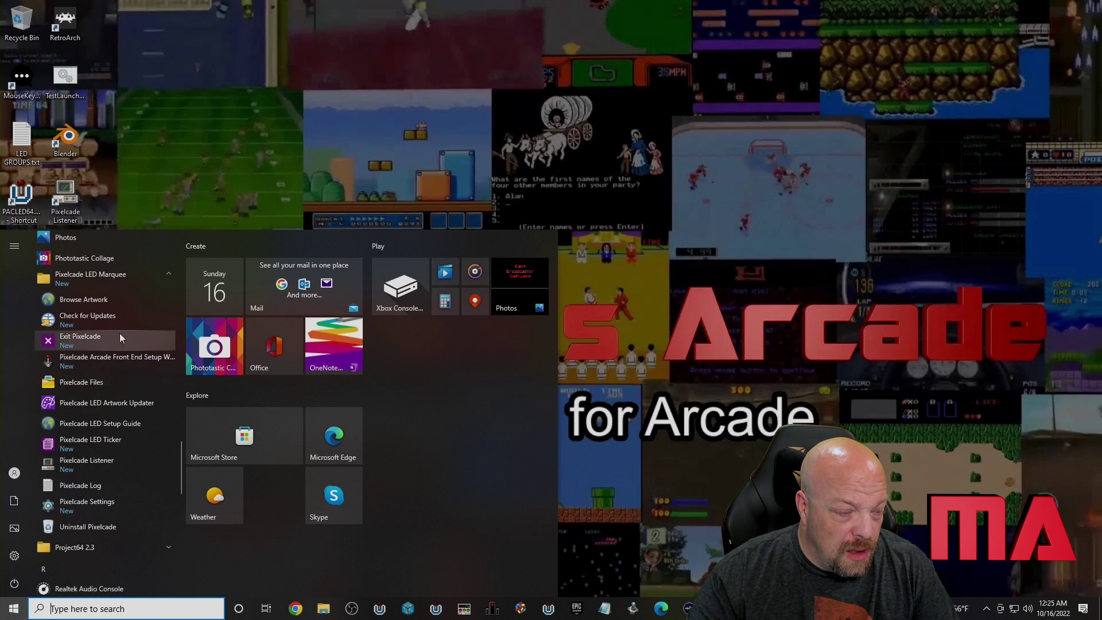
Open Browse Artwork and Pixelcade Settings from the Pixelcade LED Marquee program group, authorizing the settings app with the administrator account password
{"action": "left_click", "coordinate": [103, 305]}
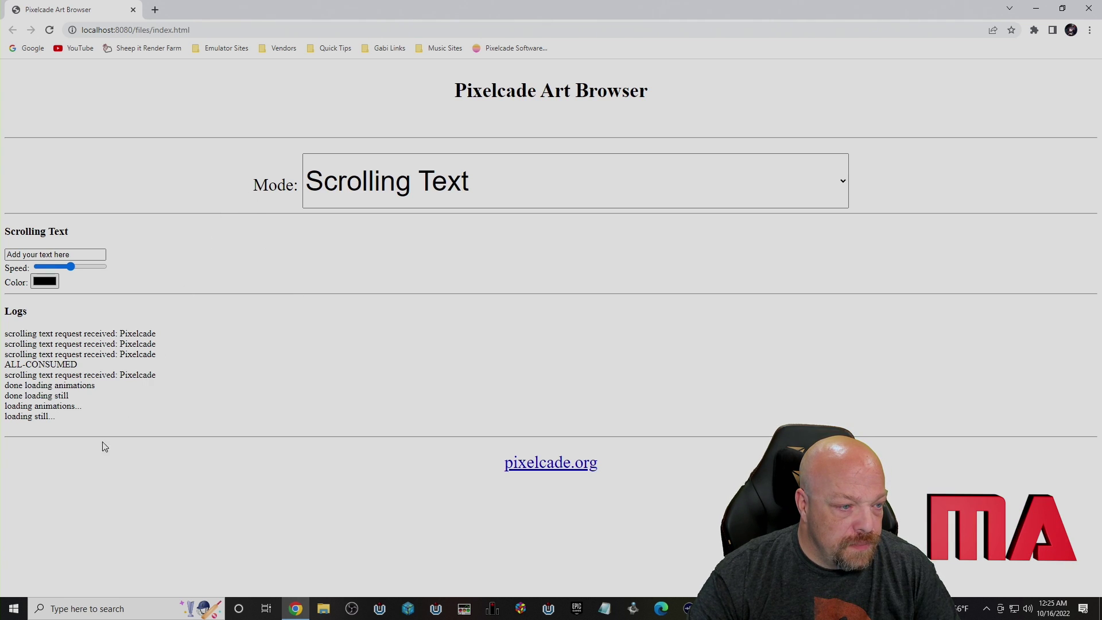
{"action": "left_click", "coordinate": [14, 609]}
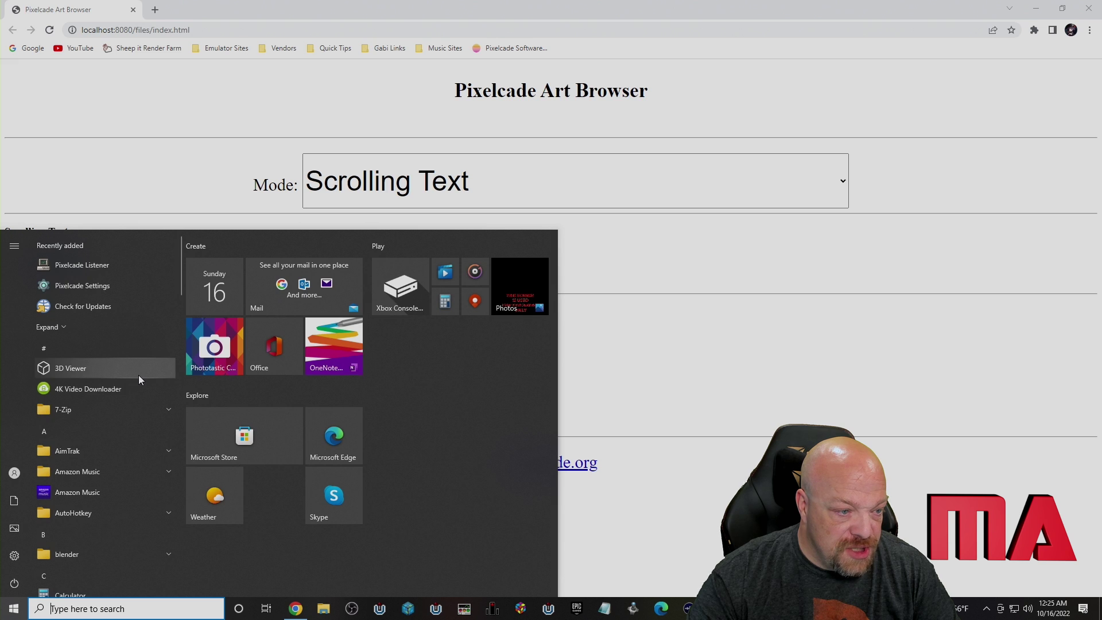
{"action": "scroll", "coordinate": [135, 451], "scroll_direction": "down", "scroll_amount": 20}
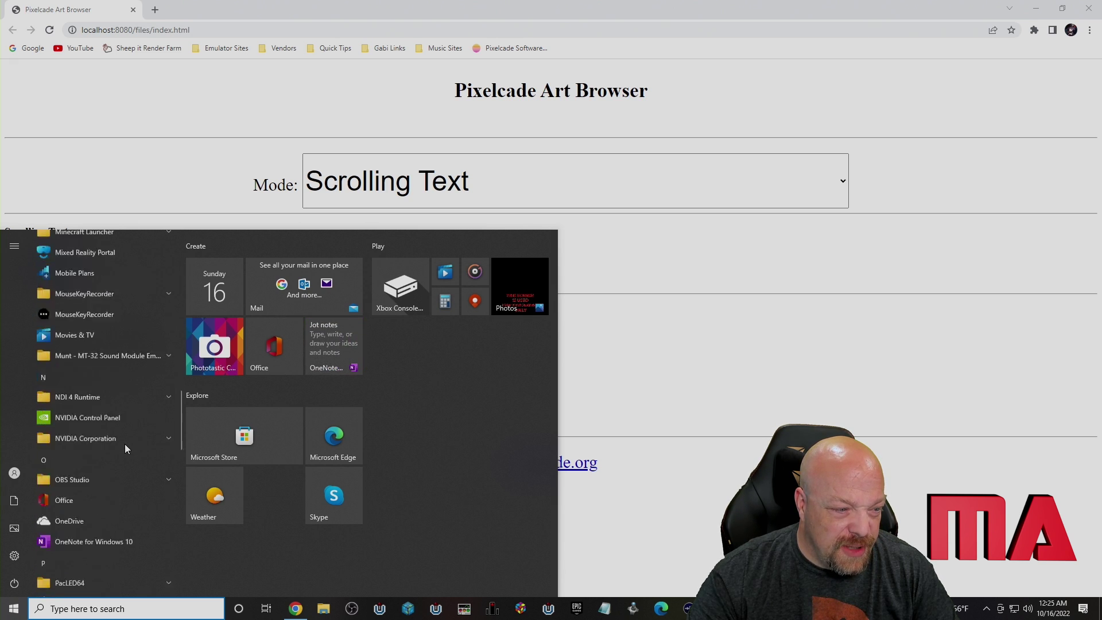
{"action": "scroll", "coordinate": [116, 465], "scroll_direction": "down", "scroll_amount": 3}
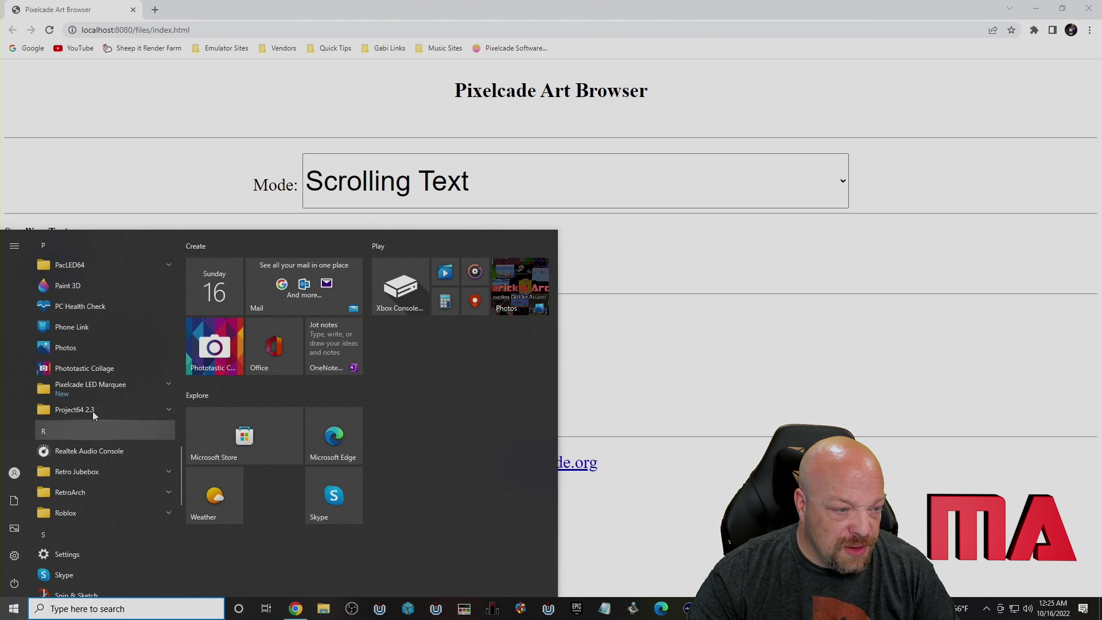
{"action": "left_click", "coordinate": [84, 392]}
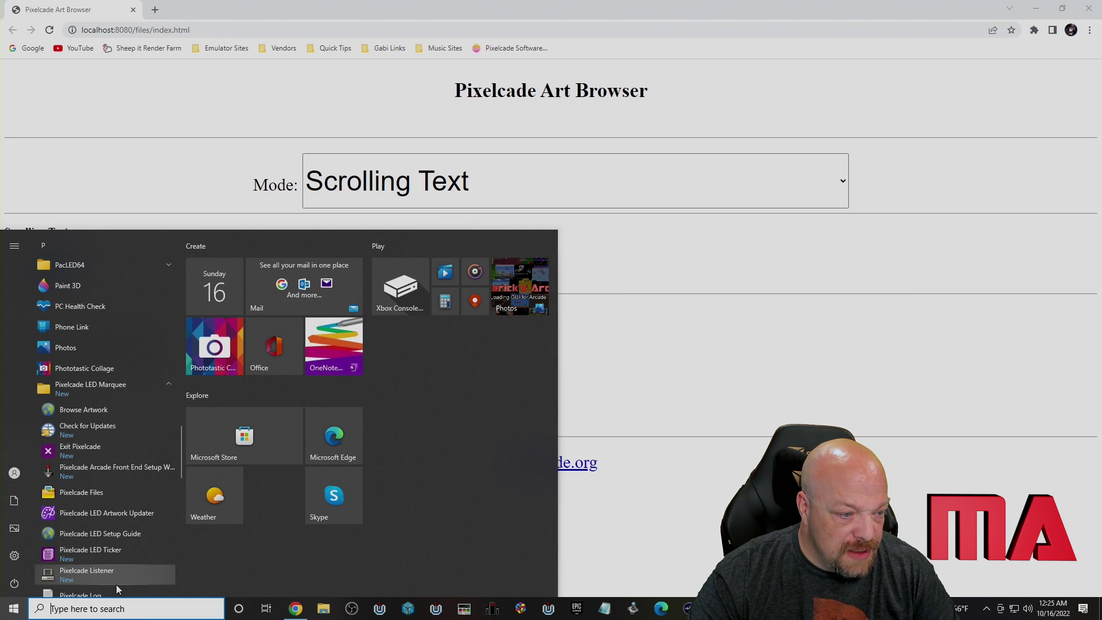
{"action": "scroll", "coordinate": [113, 577], "scroll_direction": "down", "scroll_amount": 4}
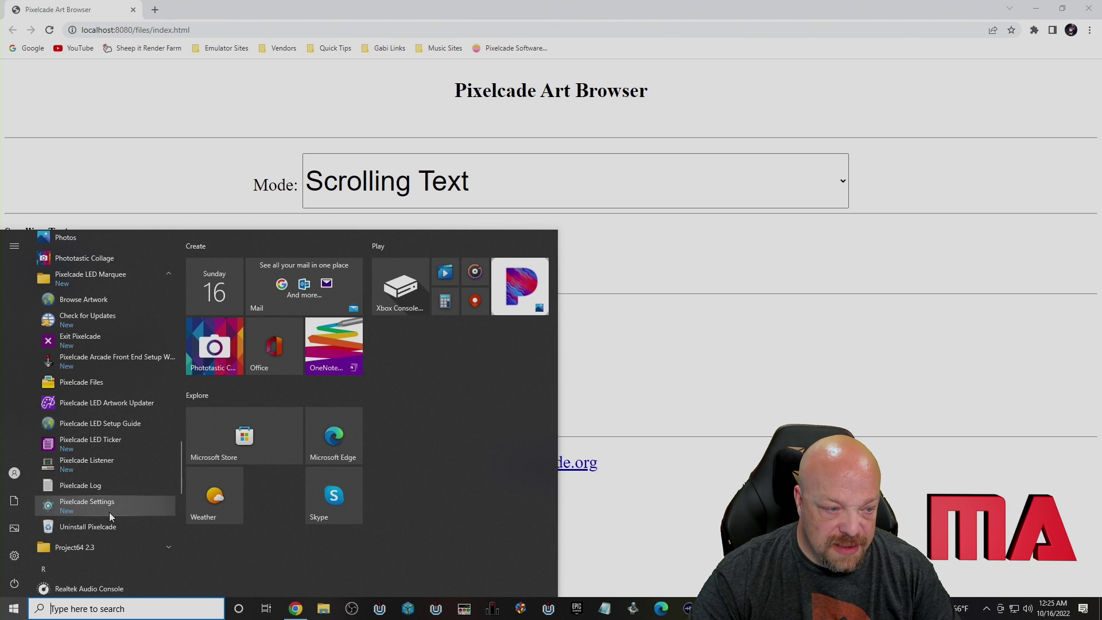
{"action": "left_click", "coordinate": [126, 508]}
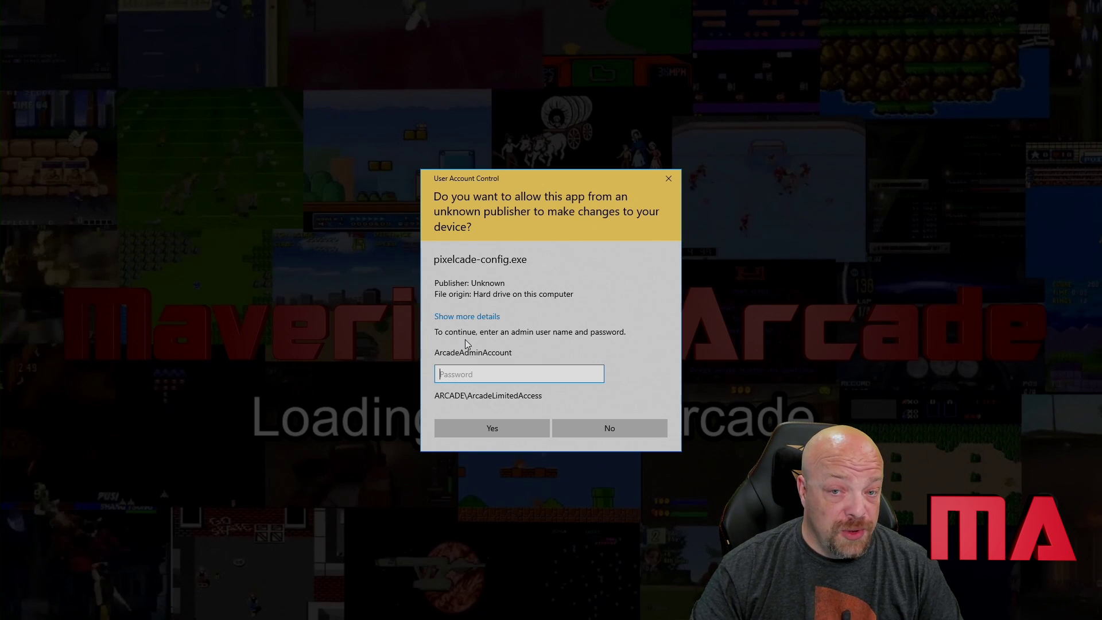
{"action": "type", "text": "********"}
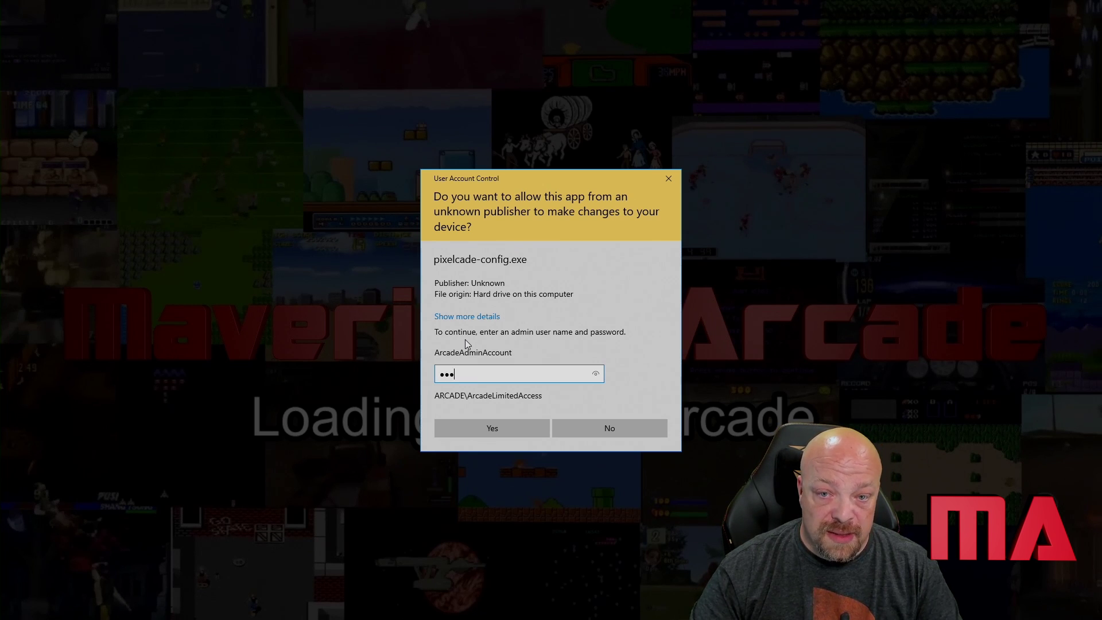
{"action": "key", "text": "Return"}
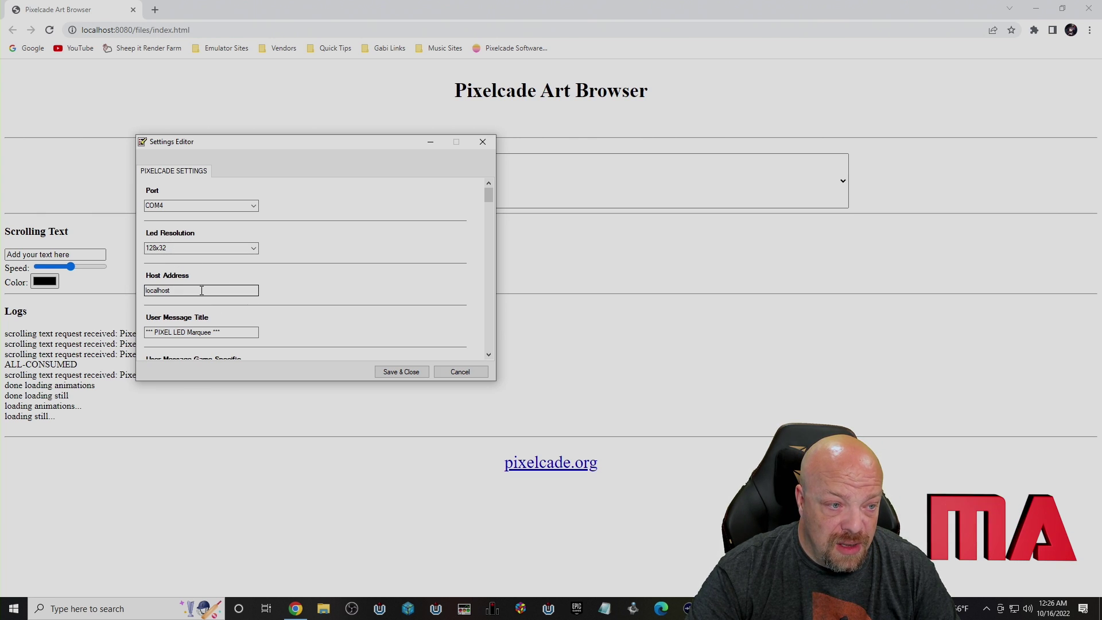
Review the Pixelcade settings from port and LED resolution through user messages, sub display, text color, speed and font to the LED strip options
{"action": "scroll", "coordinate": [253, 307], "scroll_direction": "down", "scroll_amount": 2}
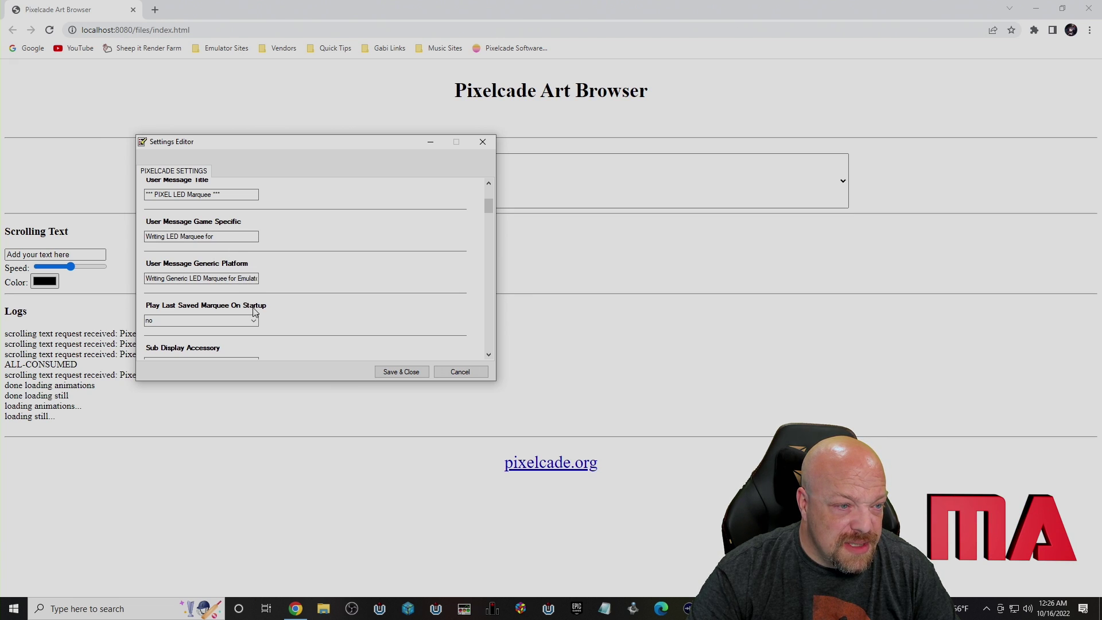
{"action": "scroll", "coordinate": [277, 325], "scroll_direction": "down", "scroll_amount": 3}
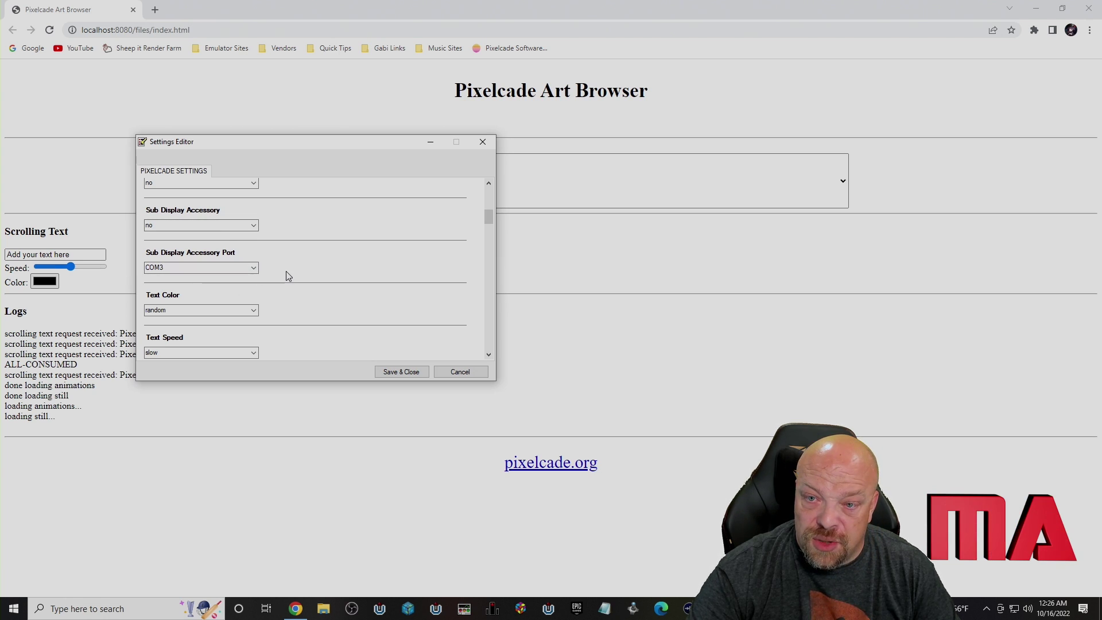
{"action": "scroll", "coordinate": [285, 275], "scroll_direction": "down", "scroll_amount": 3}
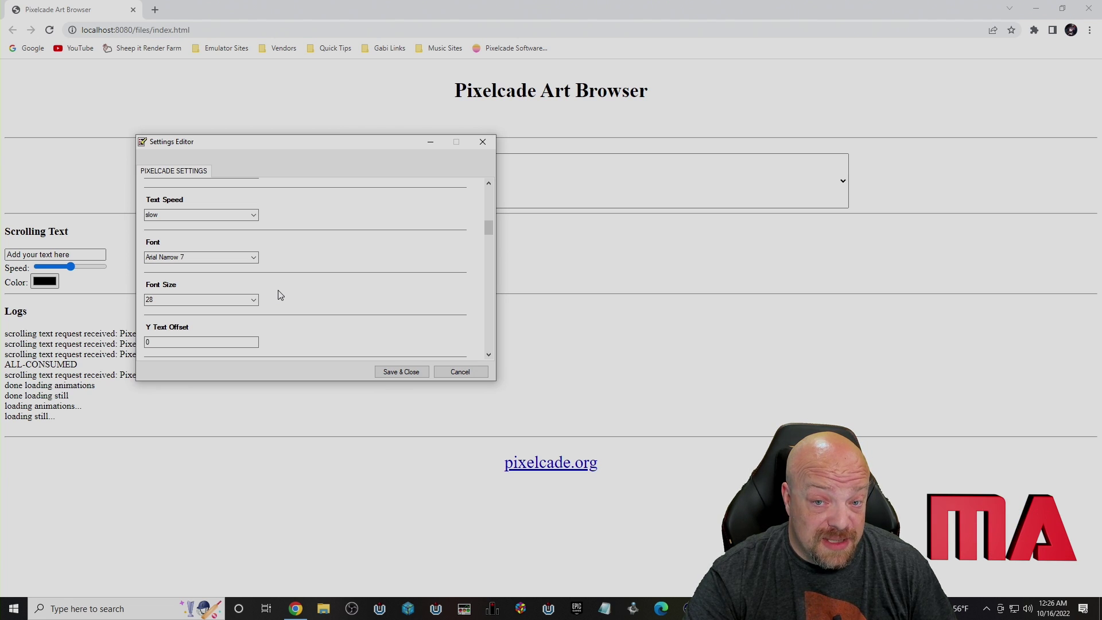
{"action": "scroll", "coordinate": [280, 294], "scroll_direction": "down", "scroll_amount": 2}
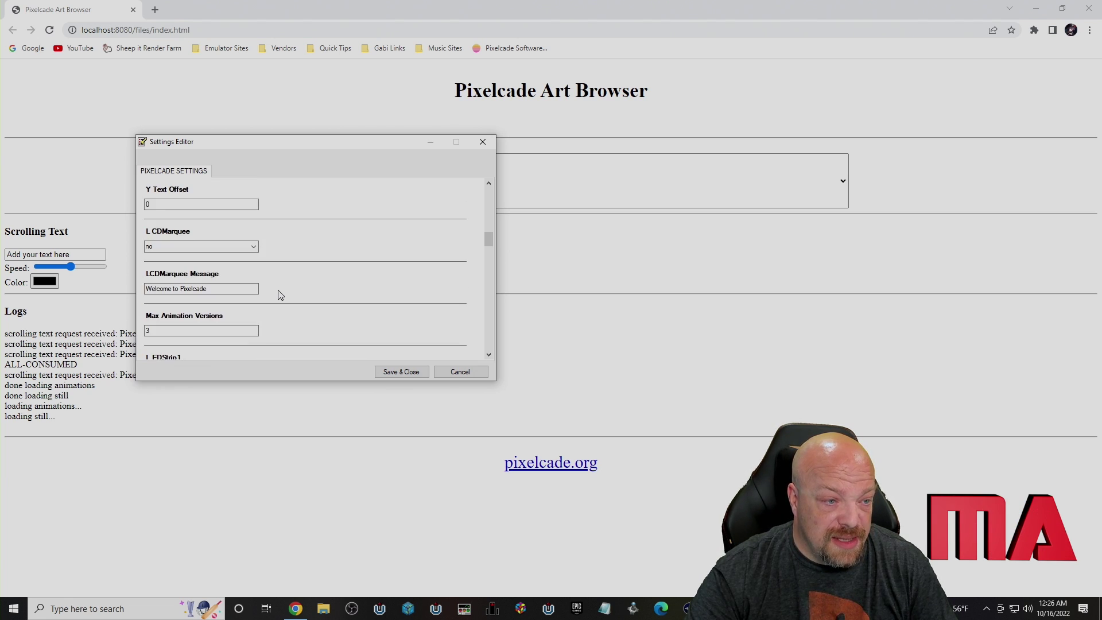
{"action": "scroll", "coordinate": [280, 294], "scroll_direction": "down", "scroll_amount": 2}
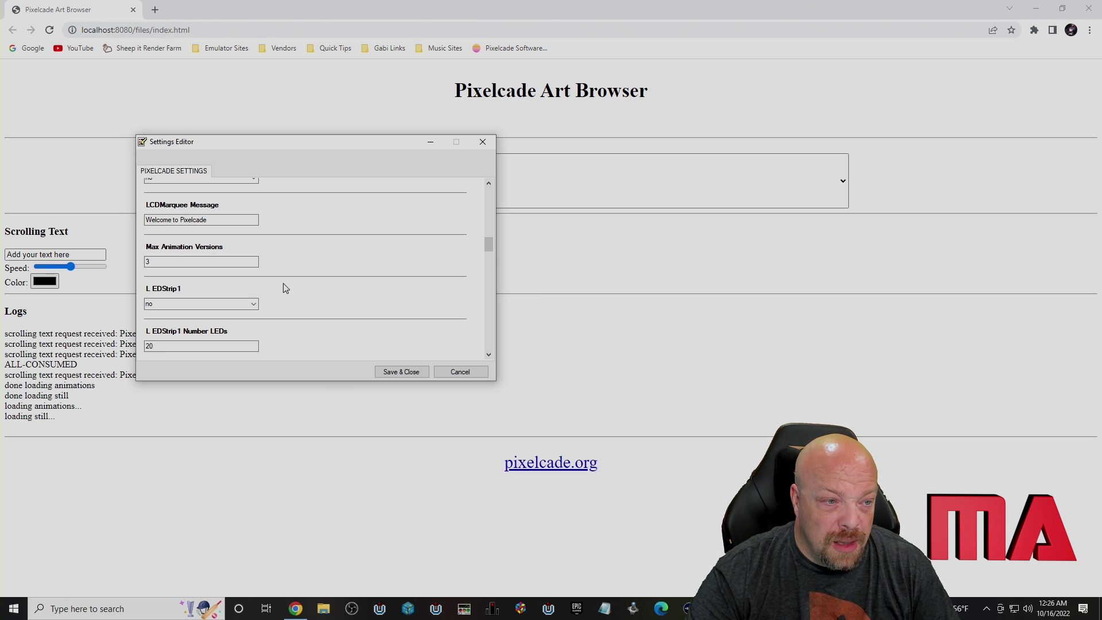
{"action": "scroll", "coordinate": [284, 305], "scroll_direction": "down", "scroll_amount": 3}
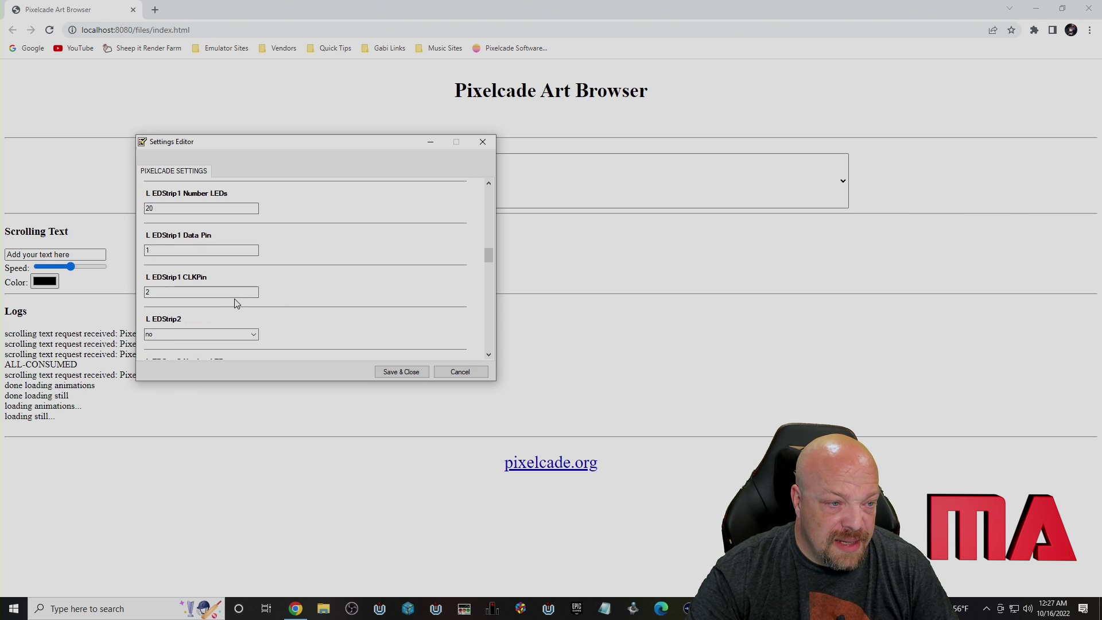
{"action": "scroll", "coordinate": [267, 318], "scroll_direction": "down", "scroll_amount": 3}
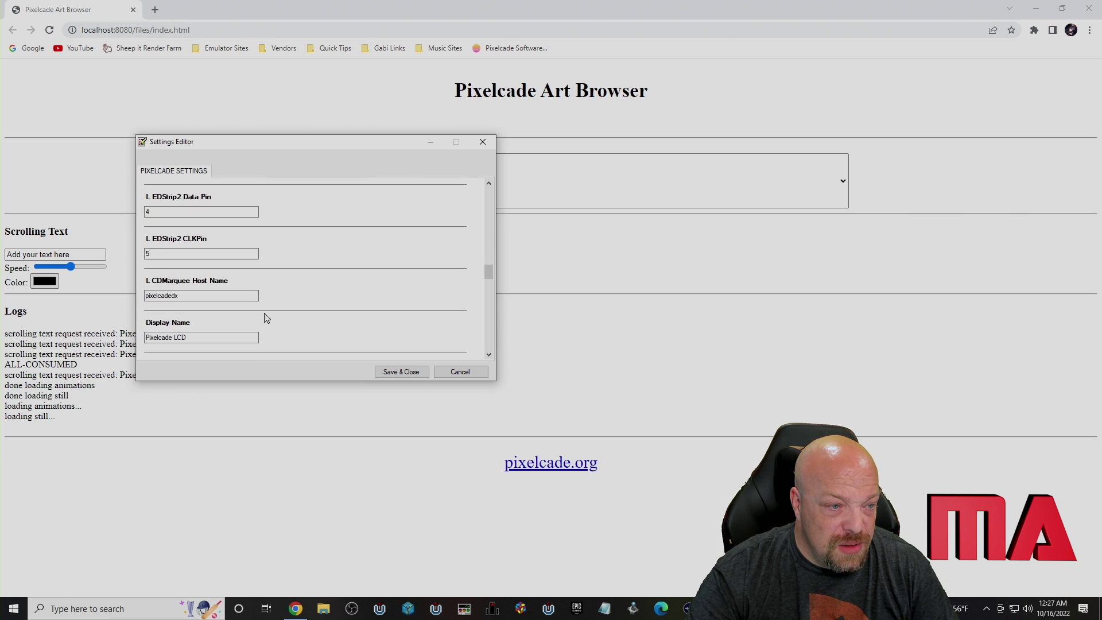
Review the remaining Pixelcade settings for image marquees, ticker, ticker feeds and startup marquee, and close the Settings Editor without saving
{"action": "scroll", "coordinate": [267, 318], "scroll_direction": "down", "scroll_amount": 2}
{"action": "scroll", "coordinate": [267, 318], "scroll_direction": "down", "scroll_amount": 2}
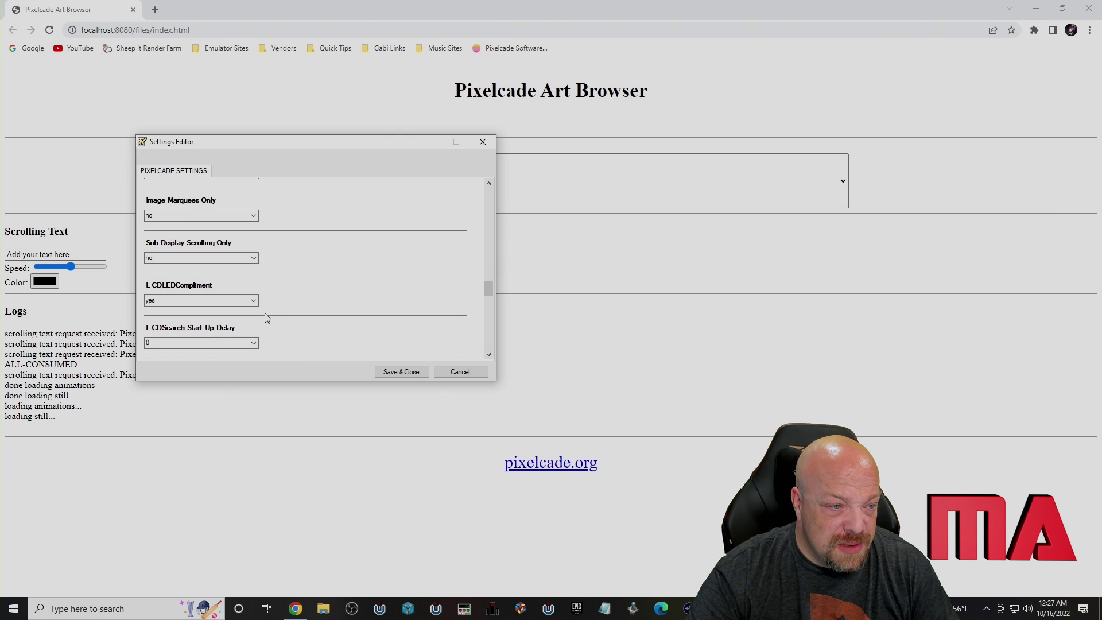
{"action": "scroll", "coordinate": [267, 318], "scroll_direction": "down", "scroll_amount": 4}
{"action": "scroll", "coordinate": [269, 318], "scroll_direction": "down", "scroll_amount": 2}
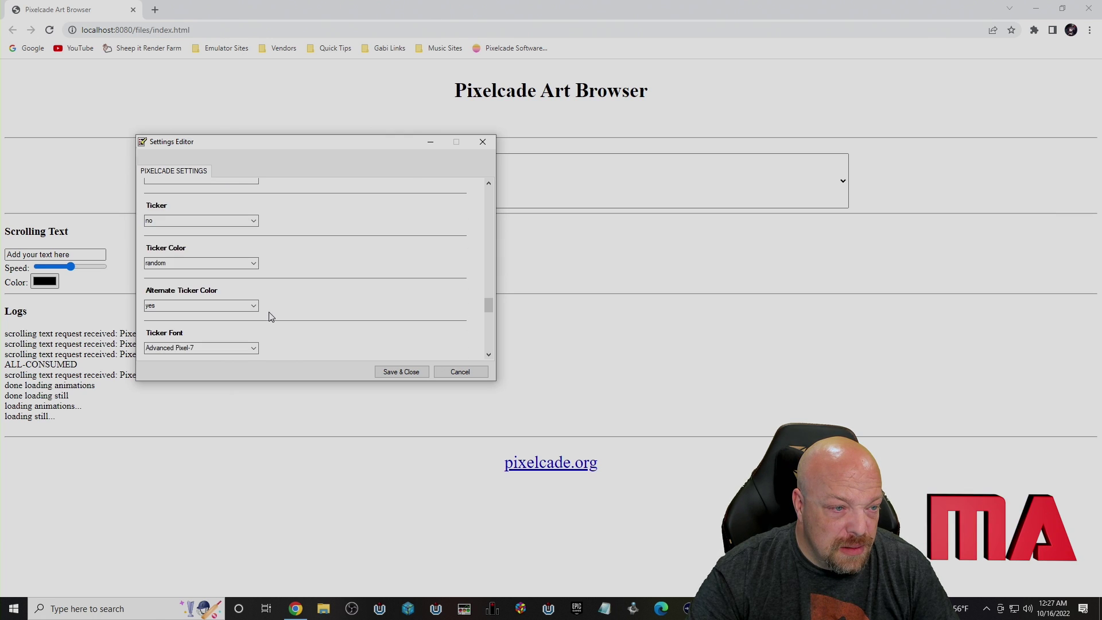
{"action": "scroll", "coordinate": [269, 313], "scroll_direction": "down", "scroll_amount": 2}
{"action": "scroll", "coordinate": [271, 314], "scroll_direction": "down", "scroll_amount": 2}
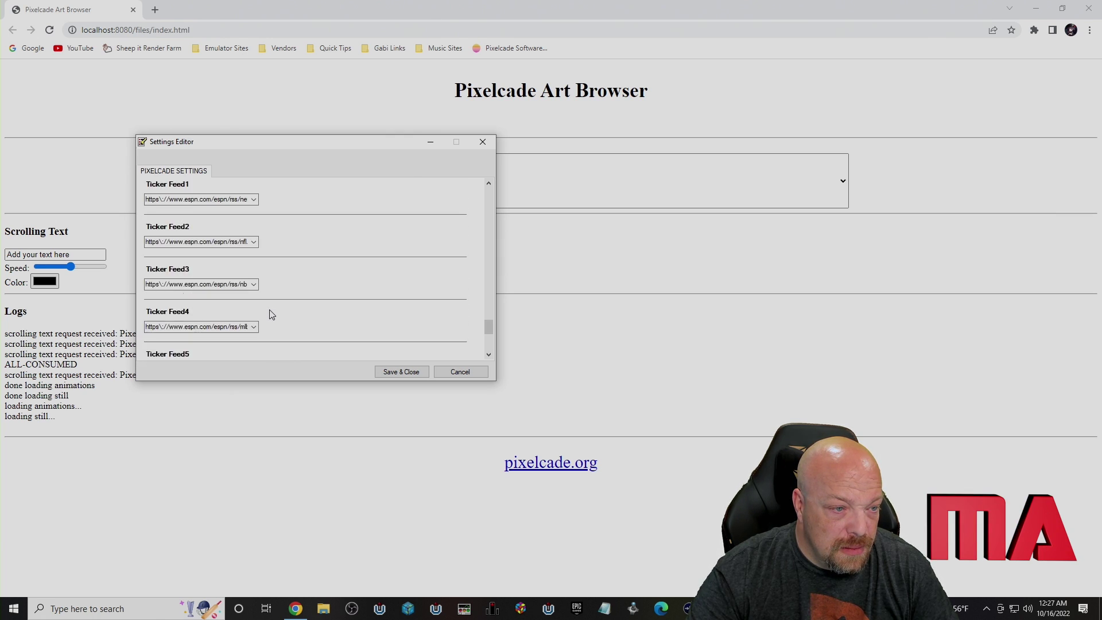
{"action": "scroll", "coordinate": [272, 314], "scroll_direction": "down", "scroll_amount": 2}
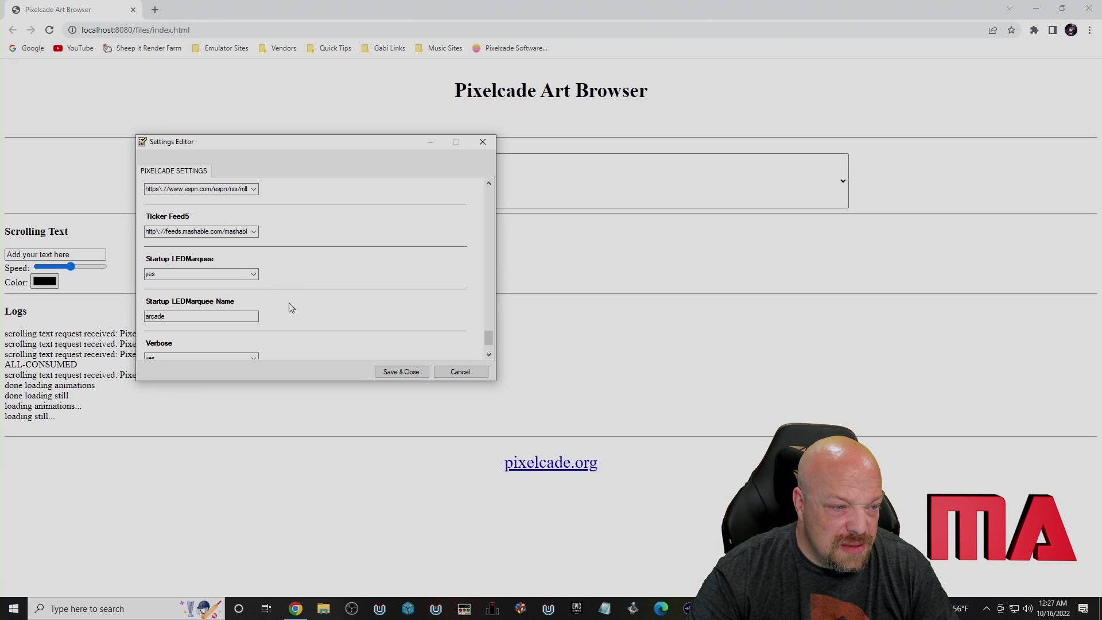
{"action": "scroll", "coordinate": [307, 316], "scroll_direction": "down", "scroll_amount": 1}
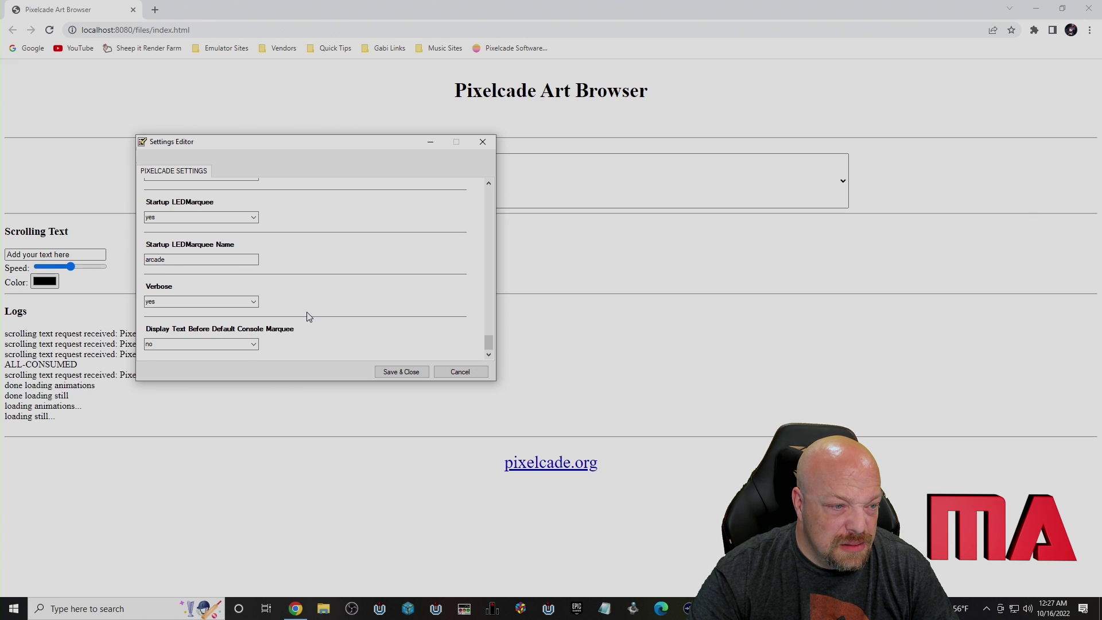
{"action": "scroll", "coordinate": [308, 317], "scroll_direction": "up", "scroll_amount": 5}
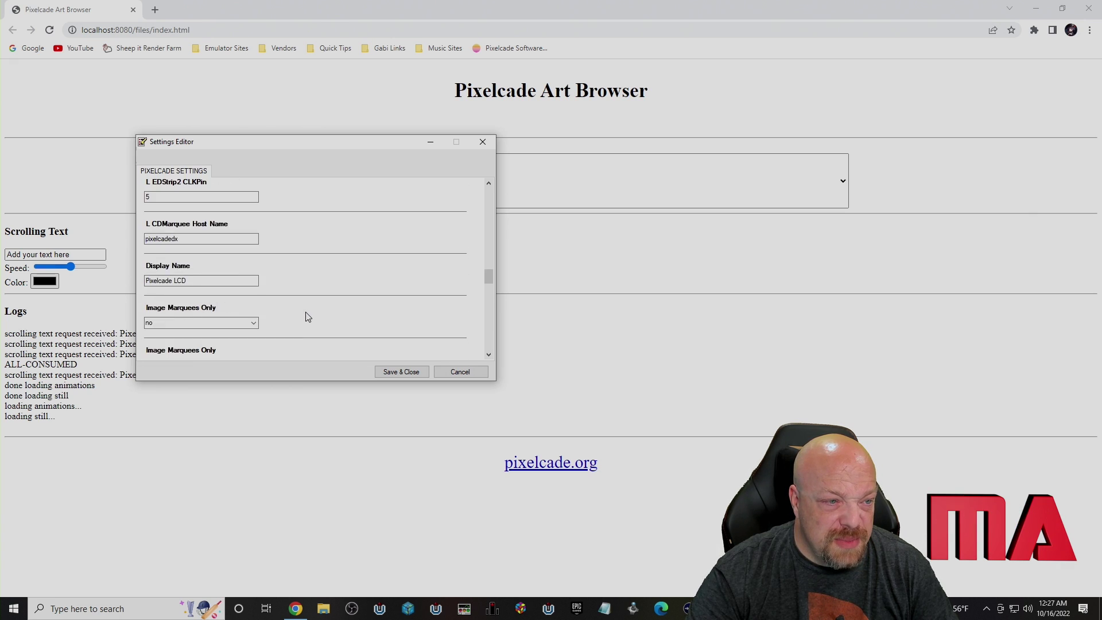
{"action": "scroll", "coordinate": [308, 317], "scroll_direction": "up", "scroll_amount": 10}
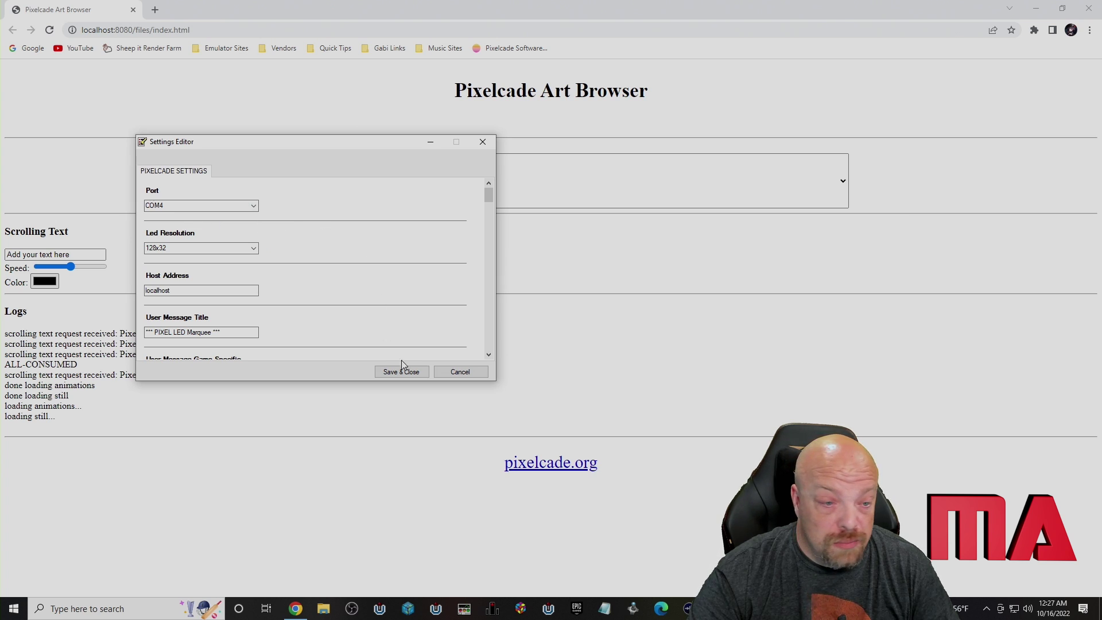
{"action": "left_click", "coordinate": [470, 371]}
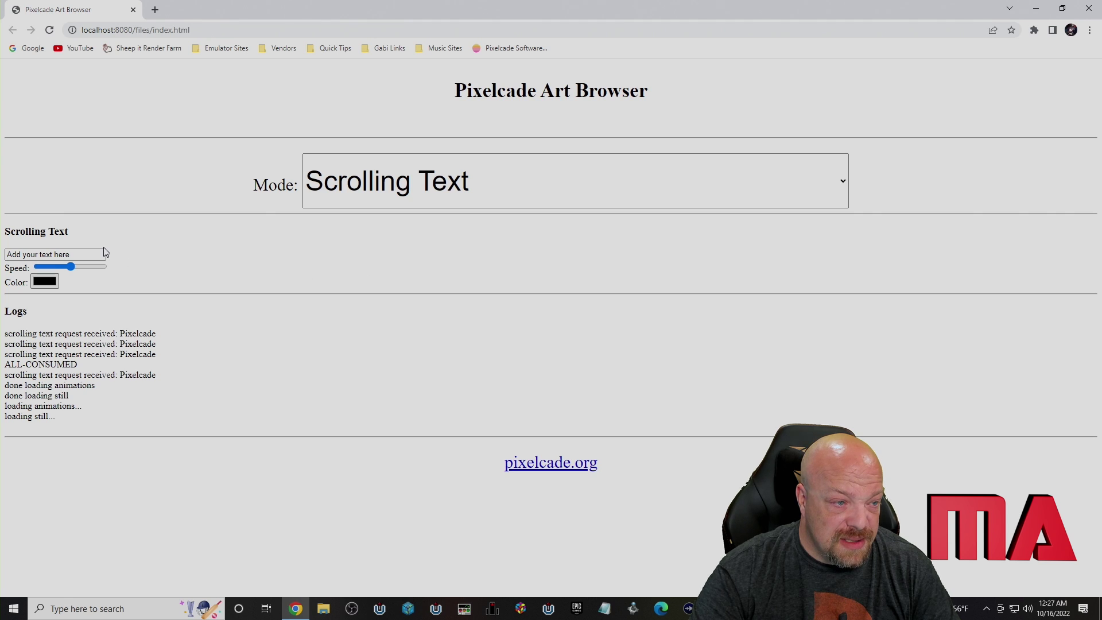
Keep the art browser in Scrolling Text mode and enter "Maverick's Arcade is awesome" as the marquee text
{"action": "left_click", "coordinate": [359, 189]}
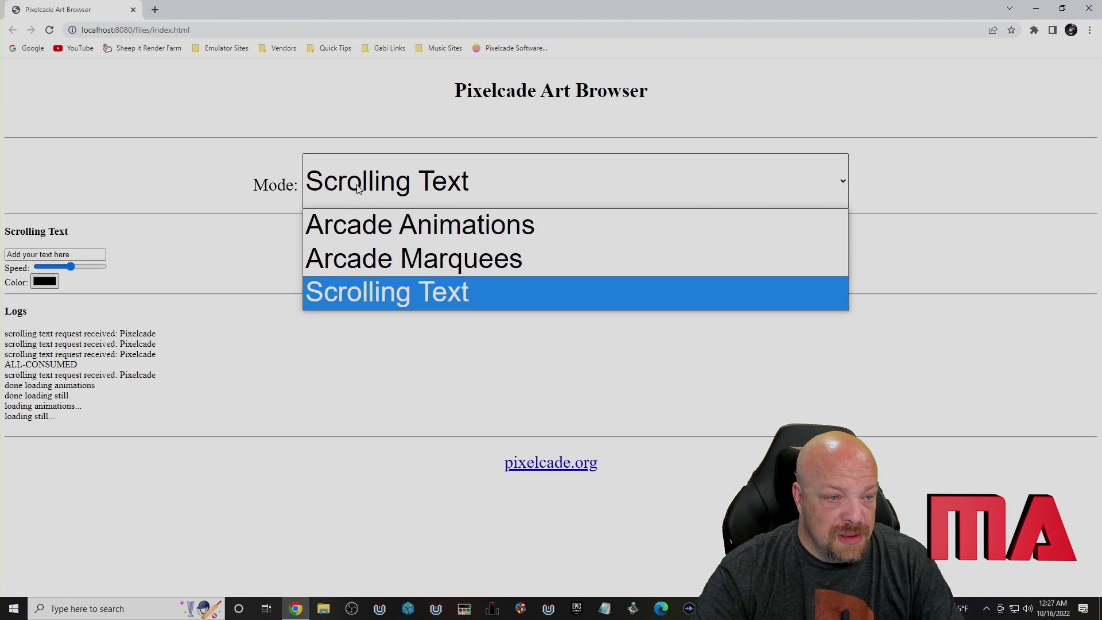
{"action": "left_click", "coordinate": [362, 302]}
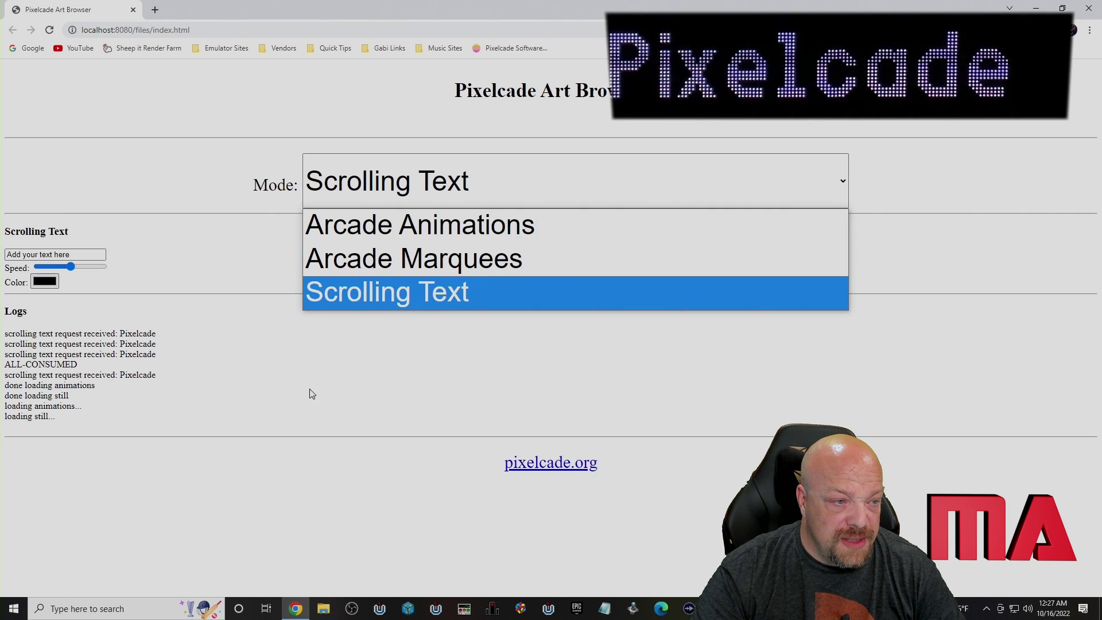
{"action": "triple_click", "coordinate": [74, 255]}
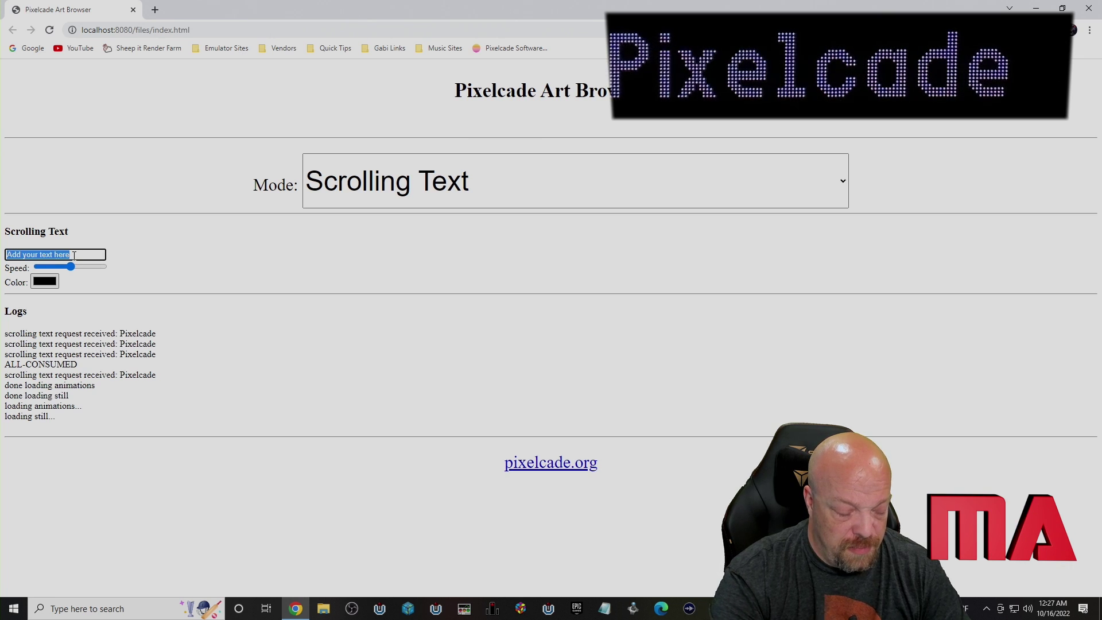
{"action": "type", "text": "Maverick's Arcad"}
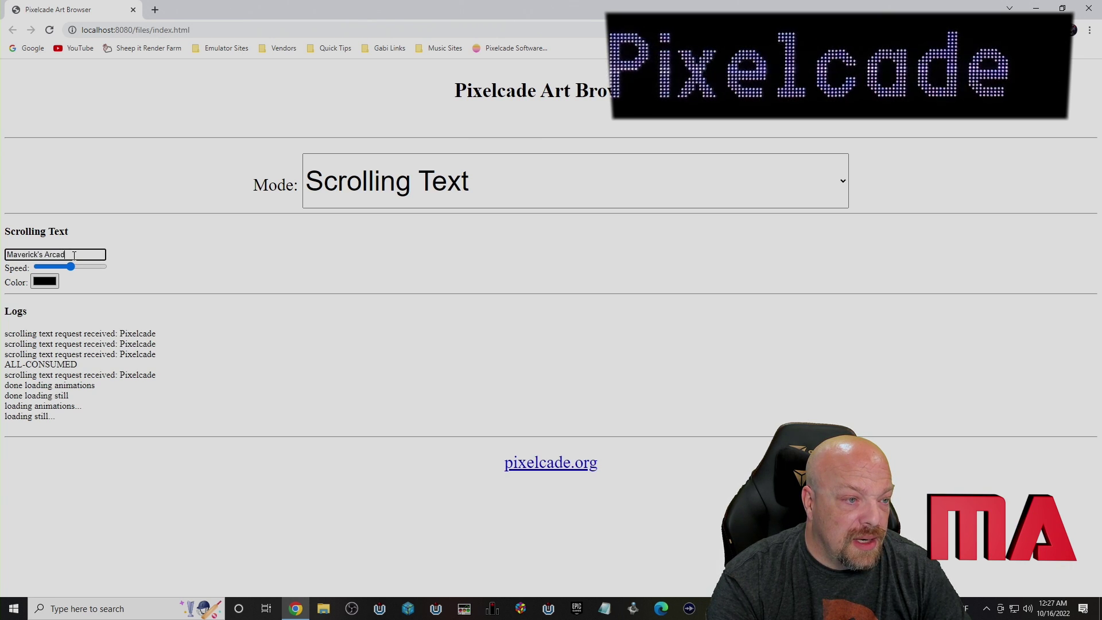
{"action": "type", "text": "e is awesome"}
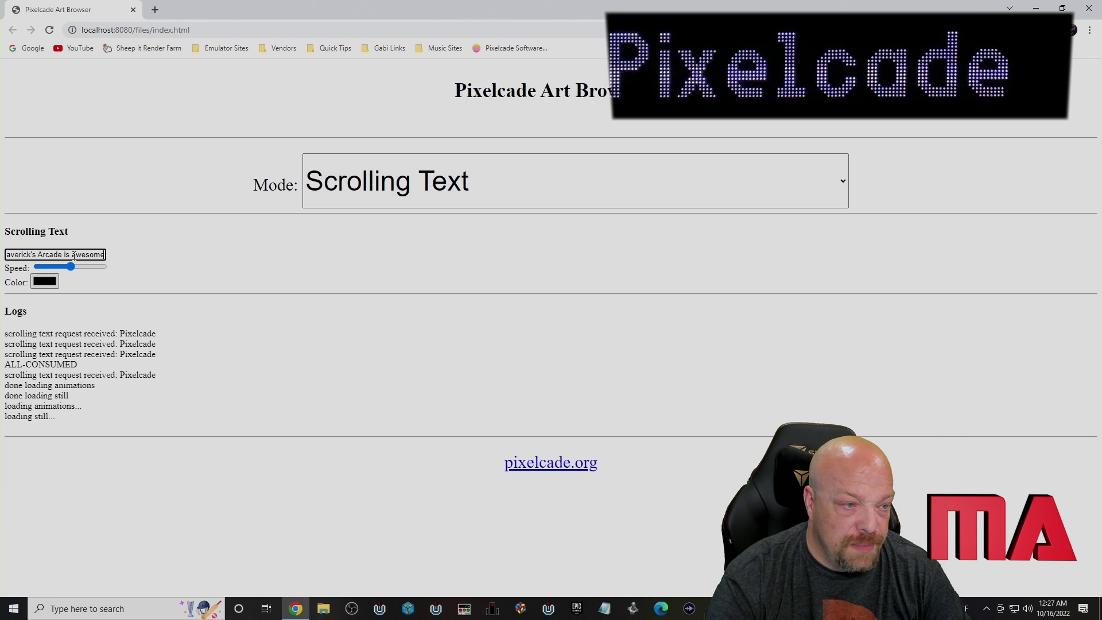
Set the scrolling text color to red (ff0000) and test its speed, first raised to 93 and finally lowered to 9
{"action": "left_click", "coordinate": [50, 291]}
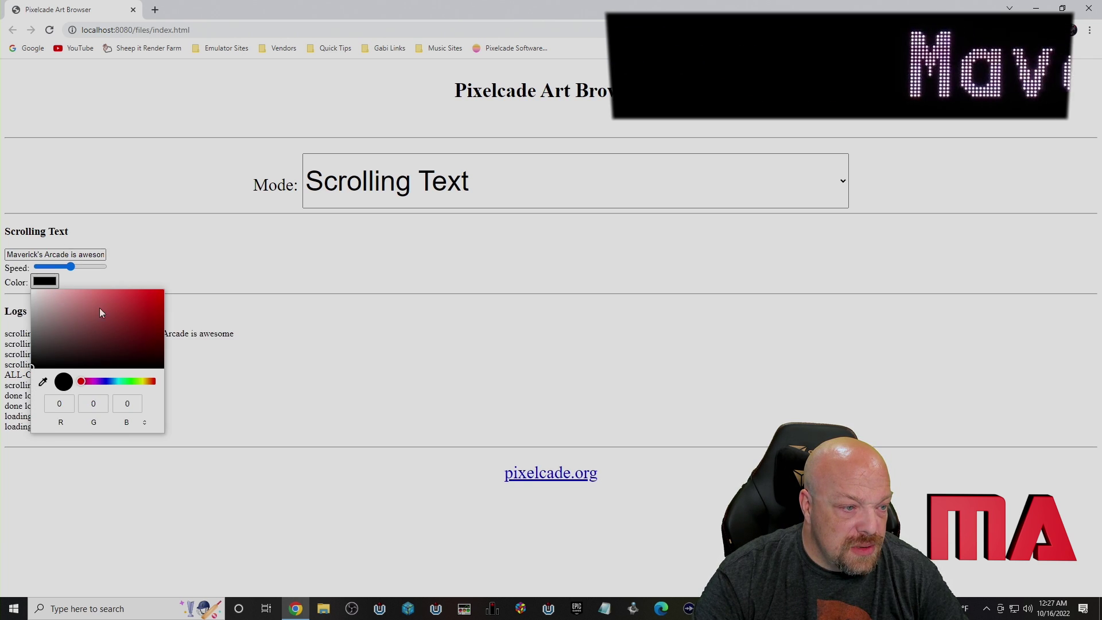
{"action": "left_click_drag", "start_coordinate": [98, 307], "coordinate": [212, 277]}
{"action": "left_click", "coordinate": [182, 285]}
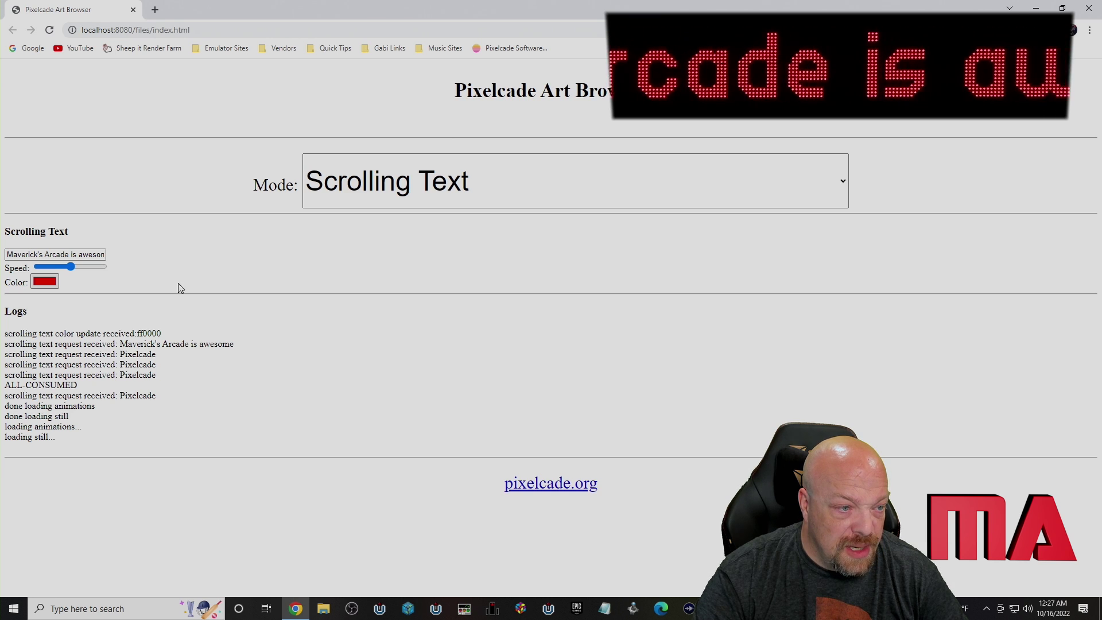
{"action": "left_click_drag", "start_coordinate": [71, 266], "coordinate": [99, 267]}
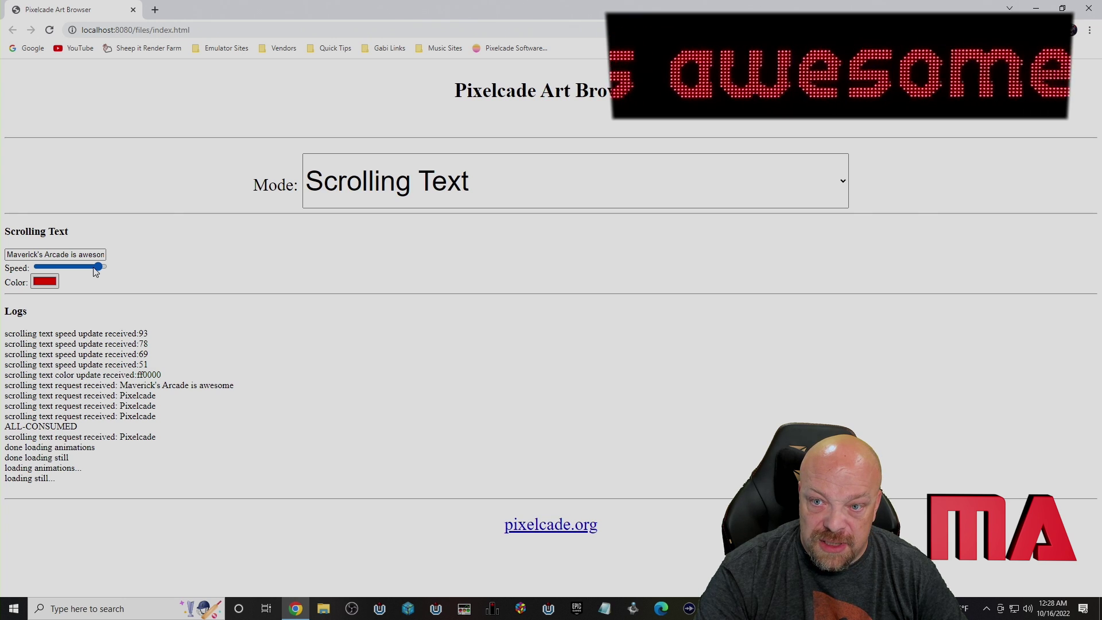
{"action": "left_click_drag", "start_coordinate": [83, 267], "coordinate": [40, 267]}
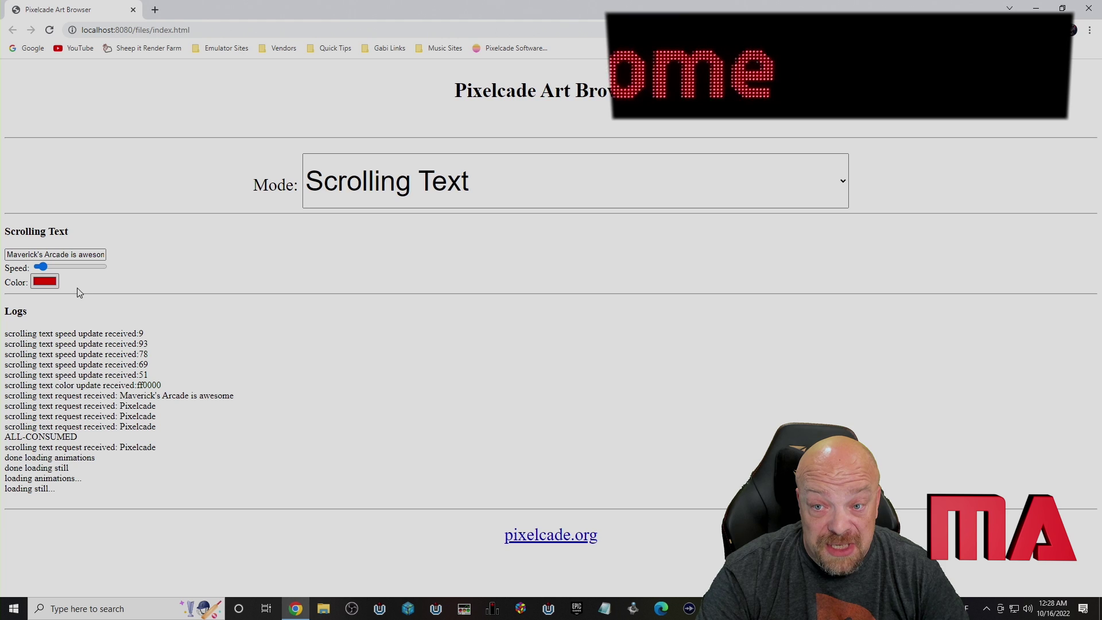
Switch the Pixelcade Art Browser mode to Arcade Marquees
{"action": "left_click", "coordinate": [327, 198]}
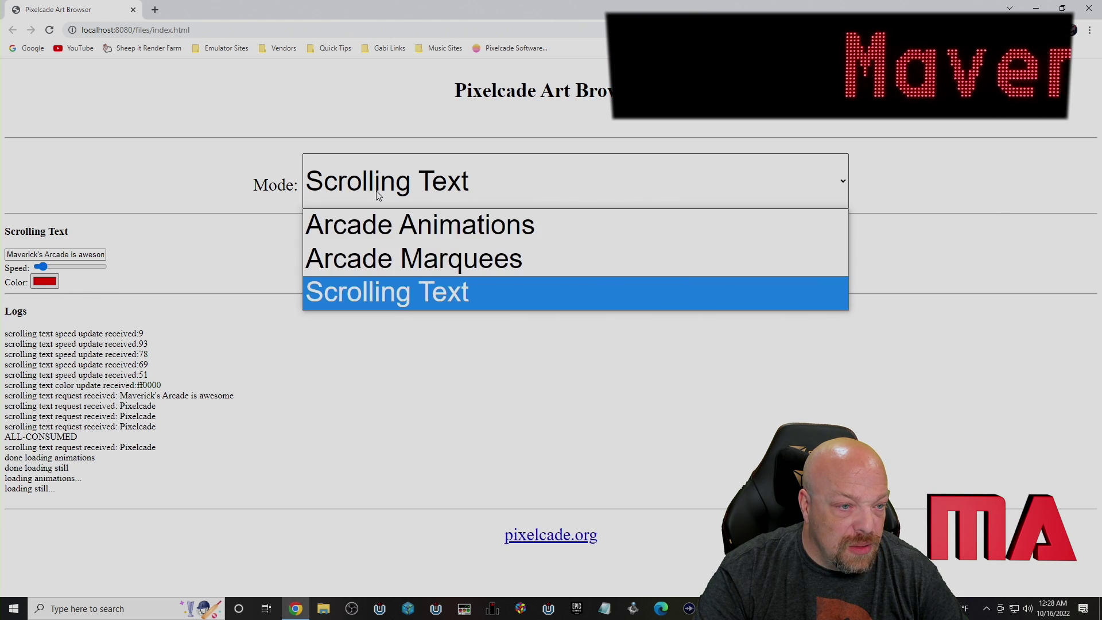
{"action": "left_click", "coordinate": [397, 259]}
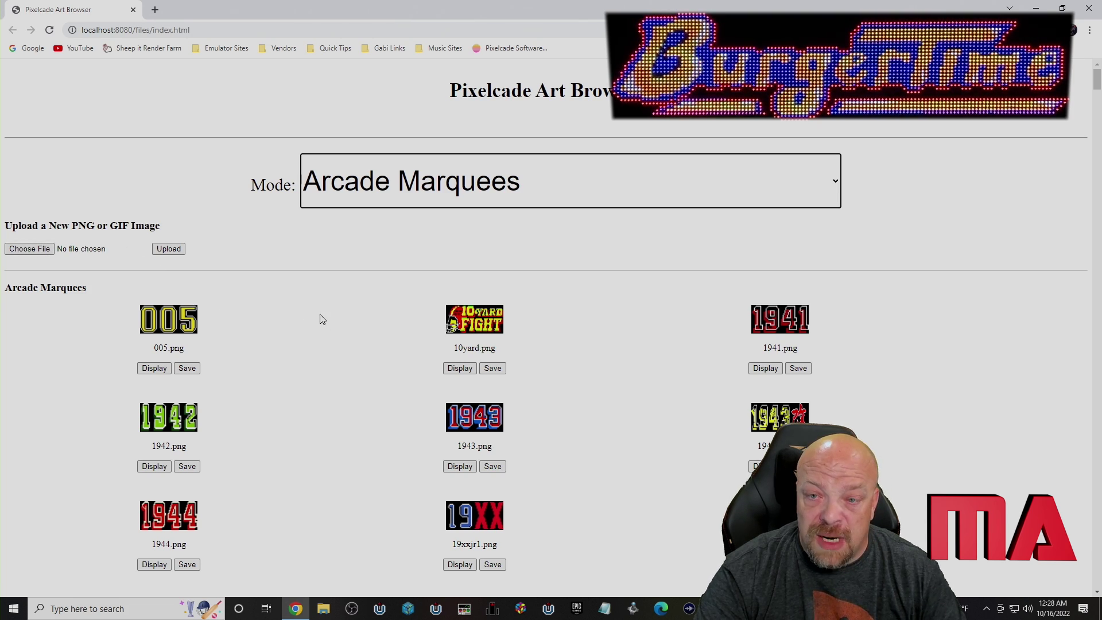
Display the agallet.png and alien3.png arcade marquees on the LED panel and save alien3.png as the image for when the arcade is not running
{"action": "scroll", "coordinate": [362, 356], "scroll_direction": "down", "scroll_amount": 1}
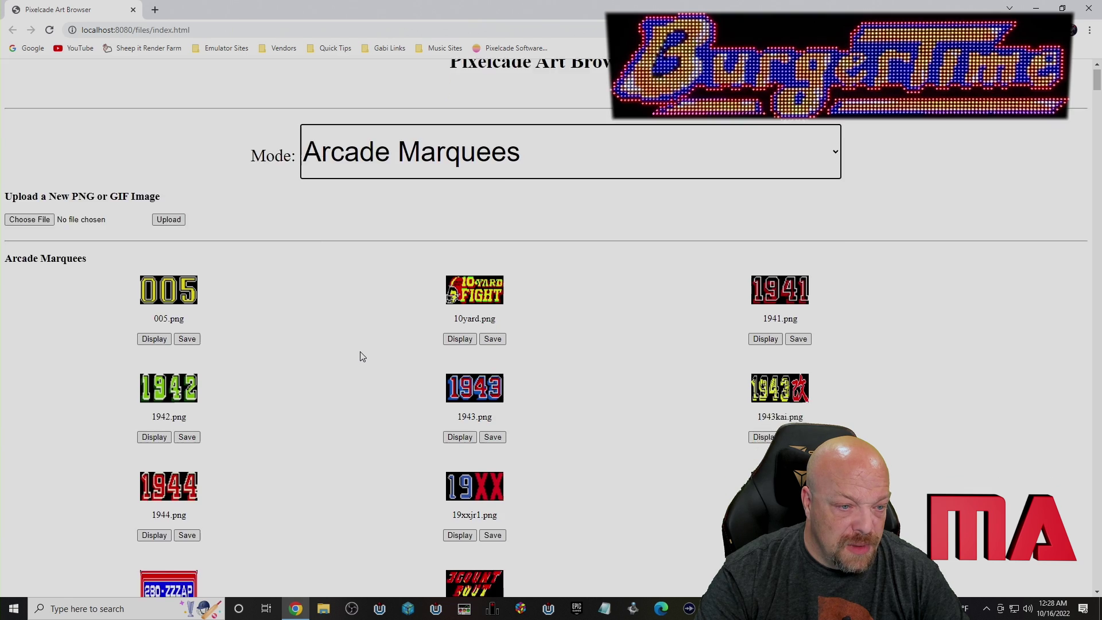
{"action": "scroll", "coordinate": [362, 356], "scroll_direction": "down", "scroll_amount": 7}
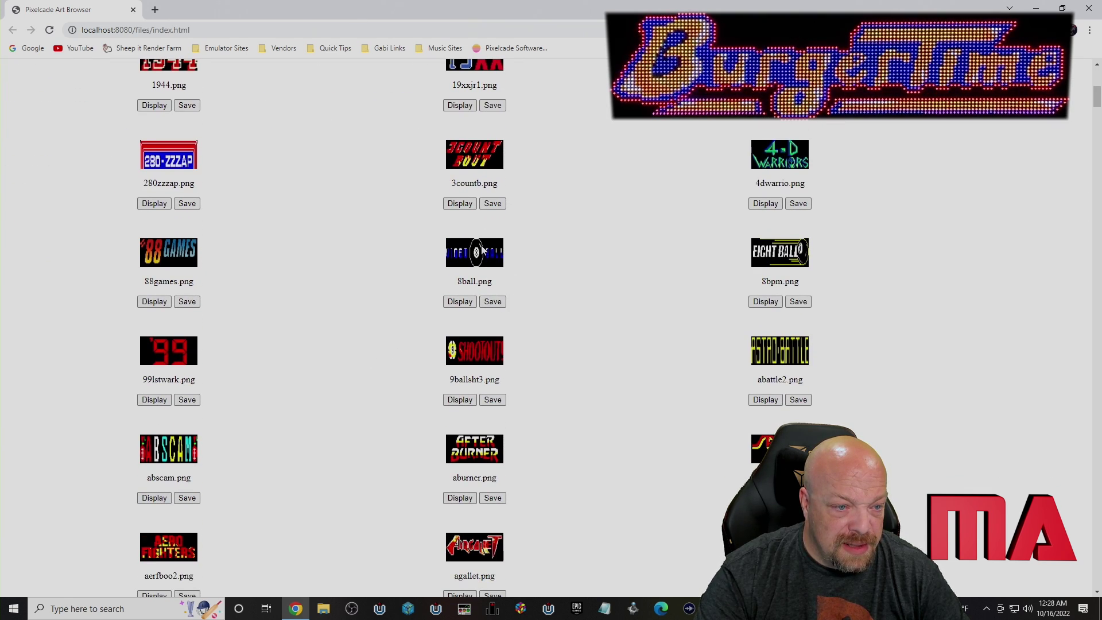
{"action": "scroll", "coordinate": [369, 367], "scroll_direction": "down", "scroll_amount": 5}
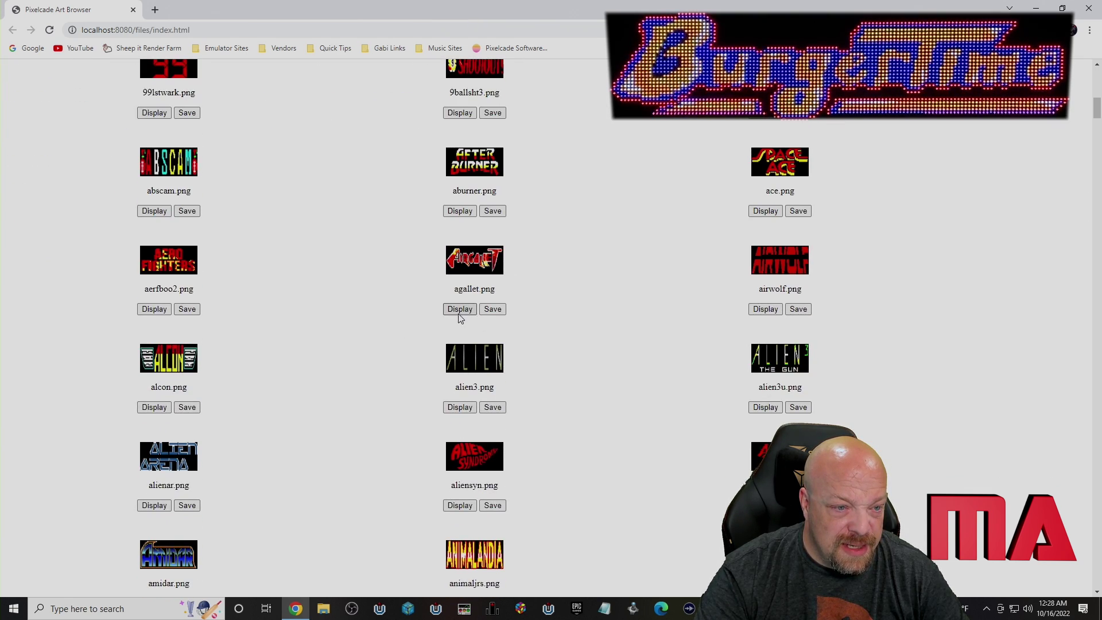
{"action": "left_click", "coordinate": [460, 310]}
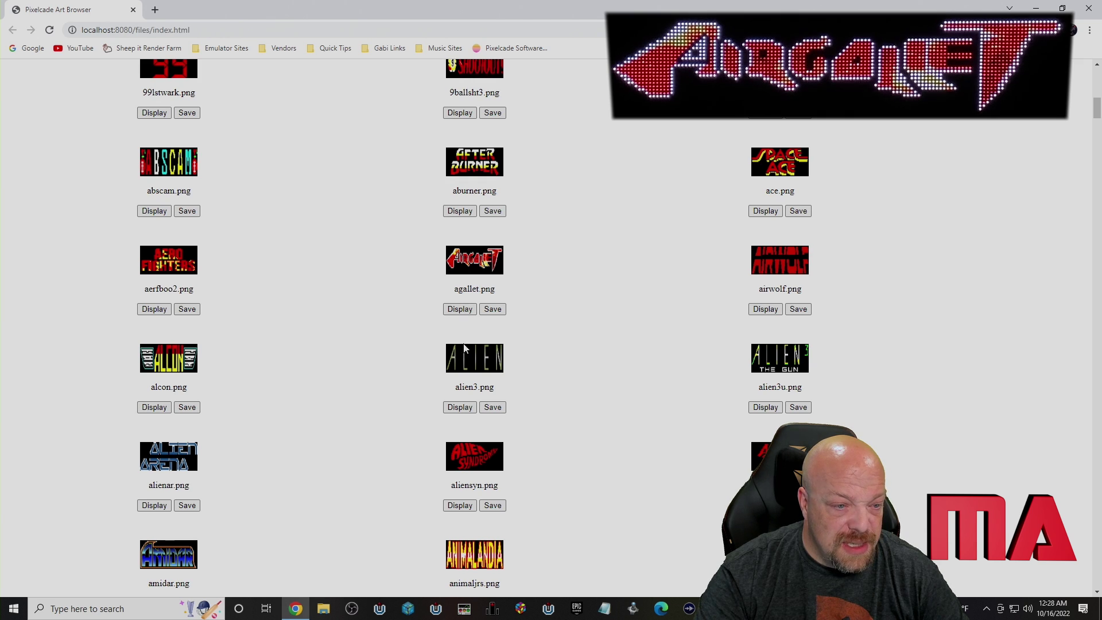
{"action": "left_click", "coordinate": [460, 407]}
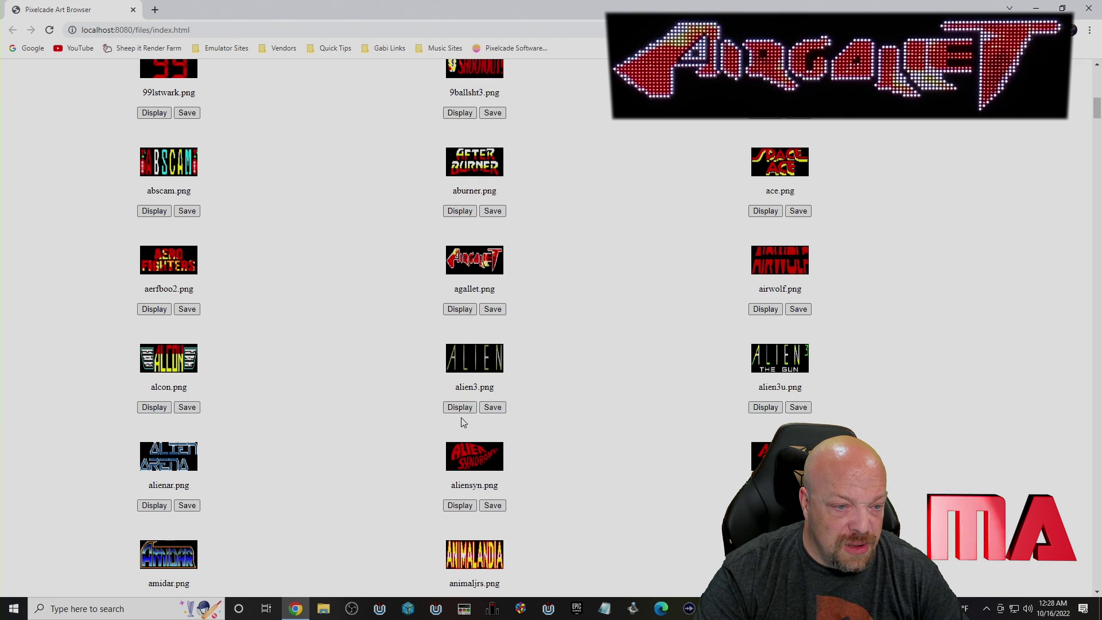
{"action": "left_click", "coordinate": [497, 410]}
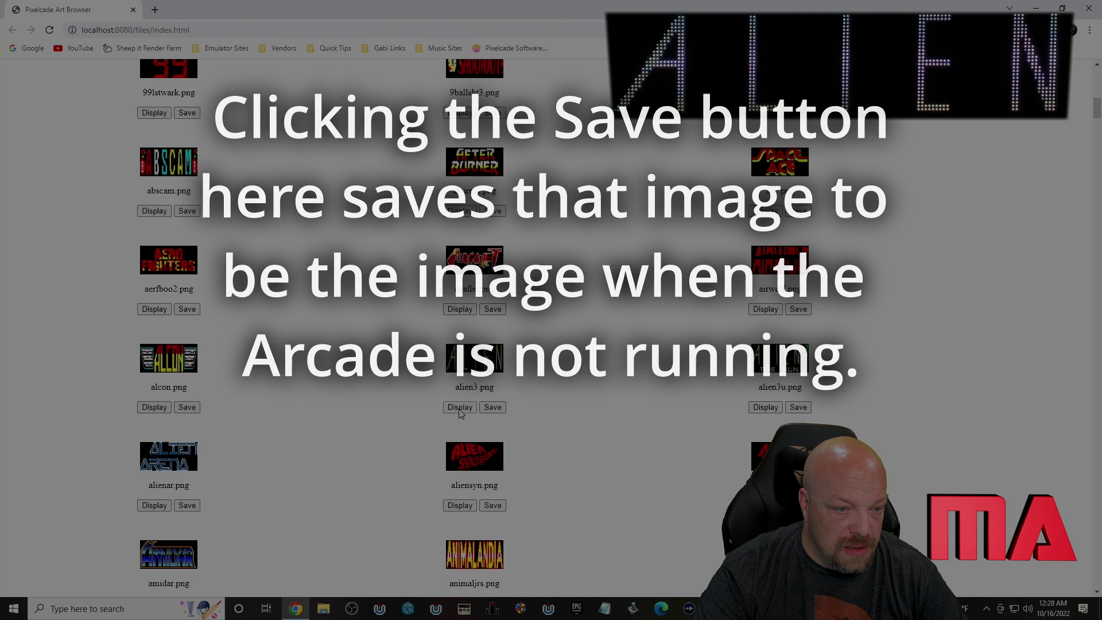
Preview the ark1ball.png, bbros.png, baddudes.png and beathead.png arcade marquees one after another on the LED panel
{"action": "scroll", "coordinate": [363, 427], "scroll_direction": "down", "scroll_amount": 7}
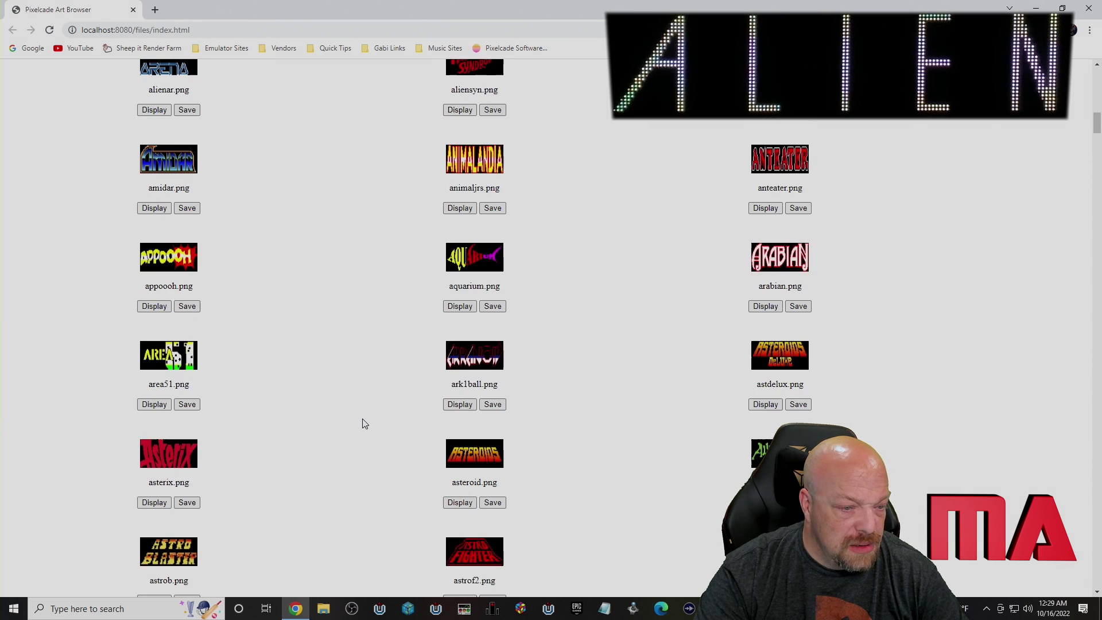
{"action": "left_click", "coordinate": [460, 400]}
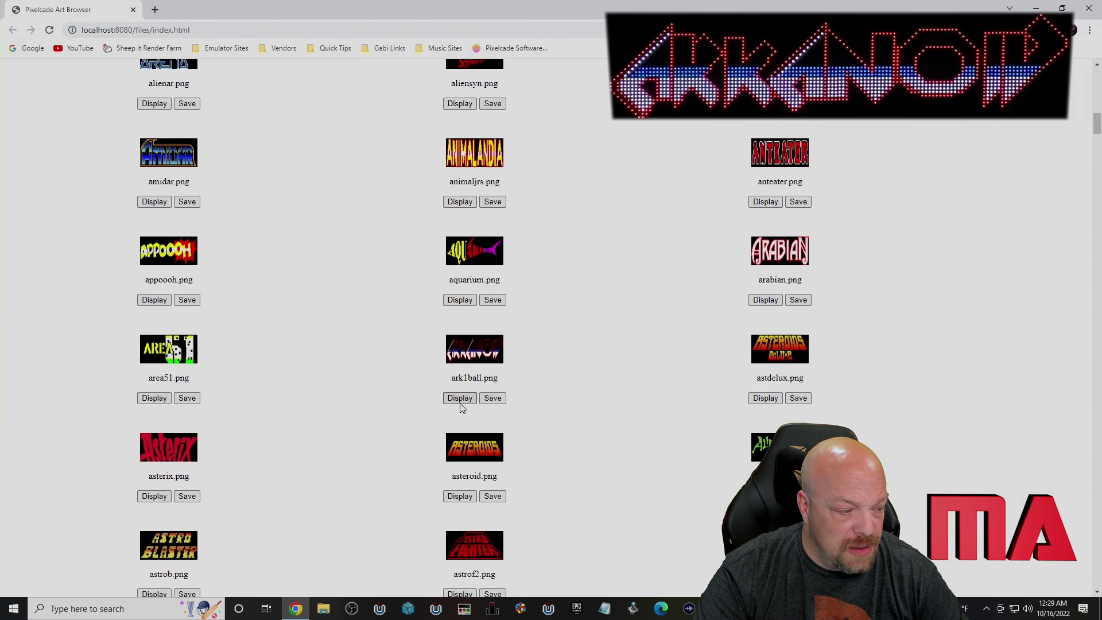
{"action": "scroll", "coordinate": [364, 394], "scroll_direction": "down", "scroll_amount": 9}
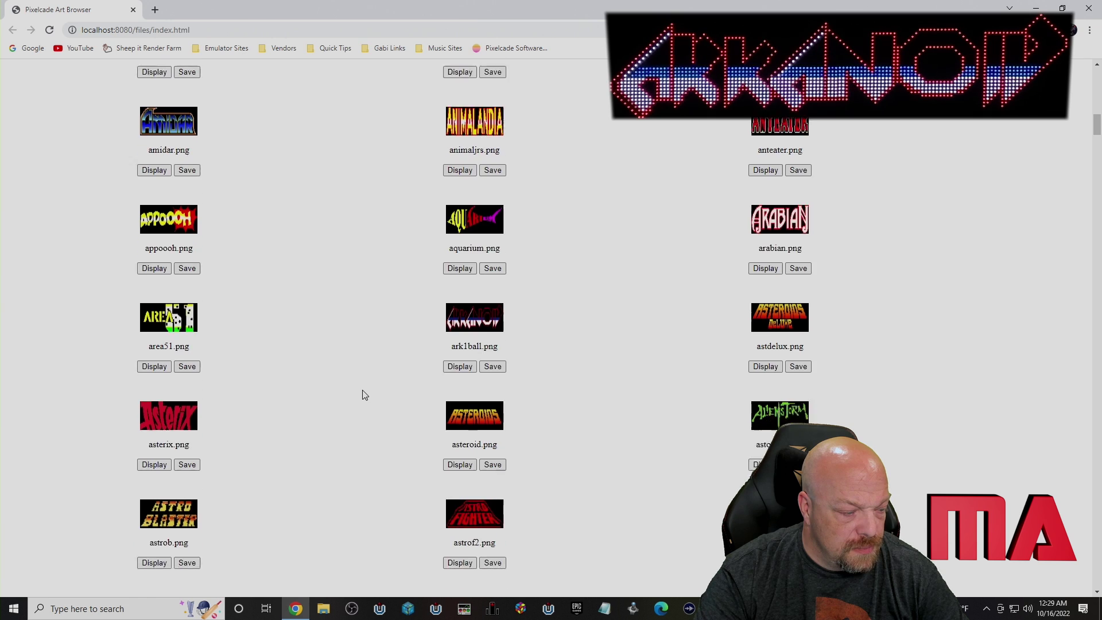
{"action": "left_click", "coordinate": [462, 470]}
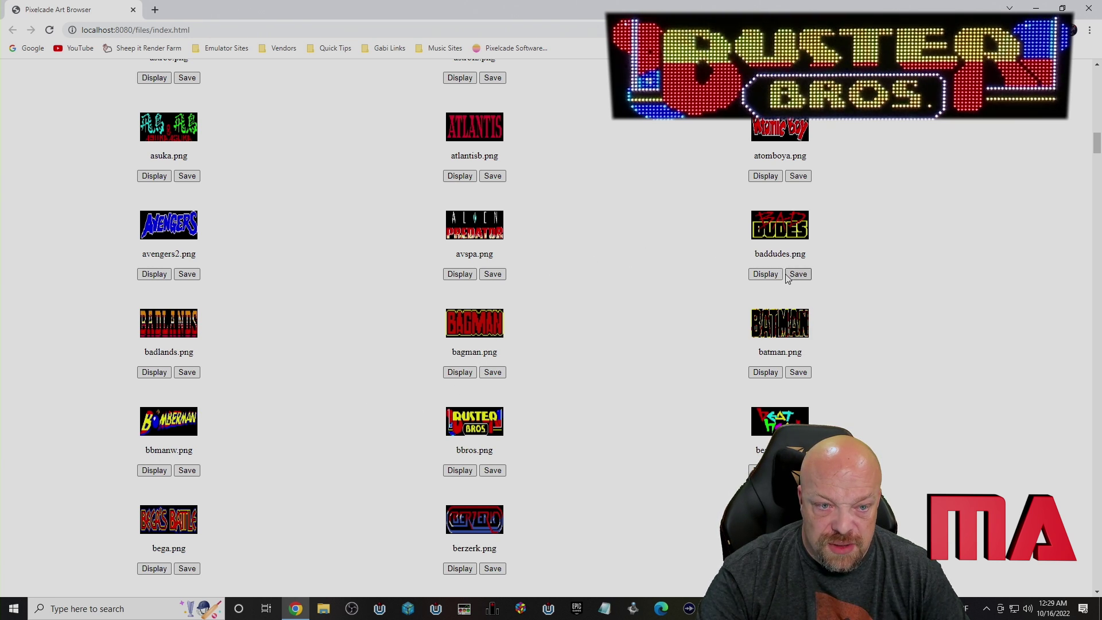
{"action": "left_click", "coordinate": [769, 275]}
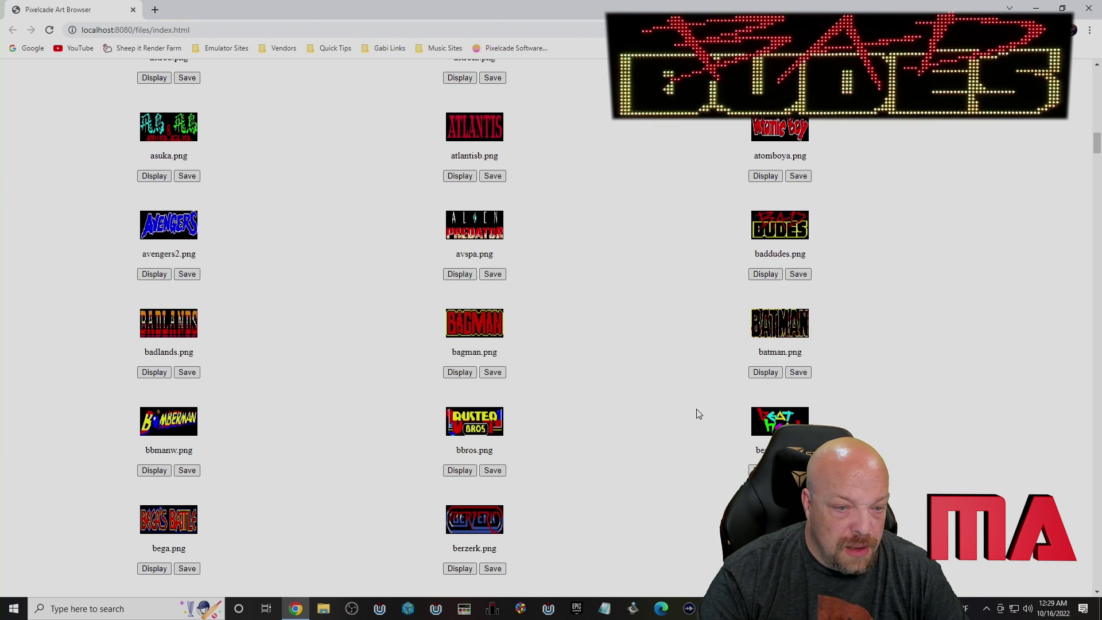
{"action": "left_click", "coordinate": [766, 470]}
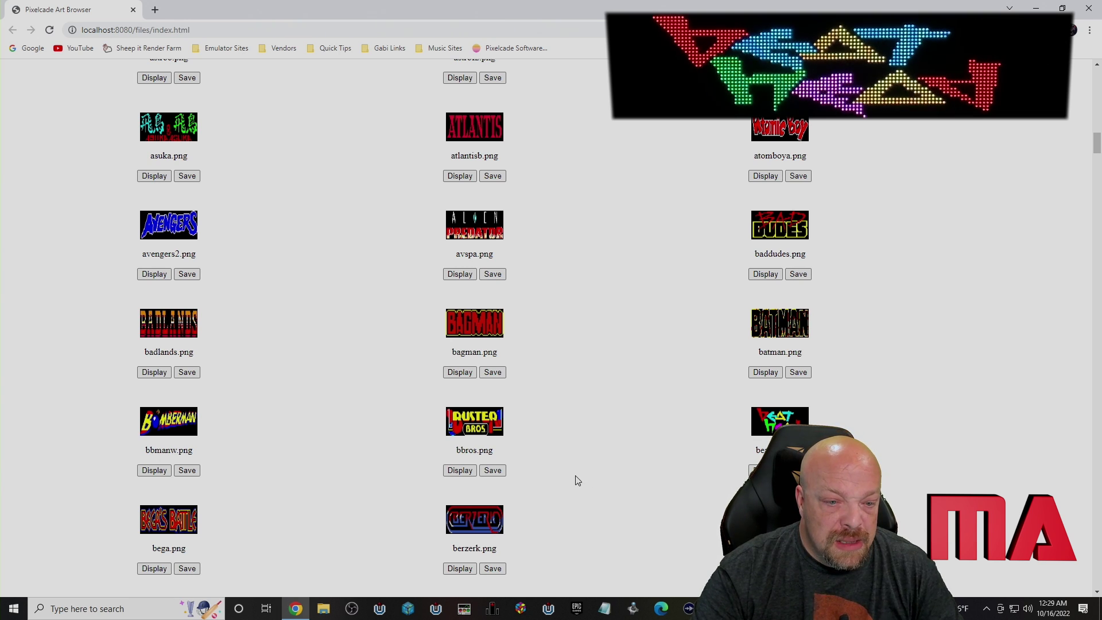
Preview the blitz2k.png, blok.png and bwidow.png arcade marquees one after another on the LED panel
{"action": "scroll", "coordinate": [578, 481], "scroll_direction": "down", "scroll_amount": 4}
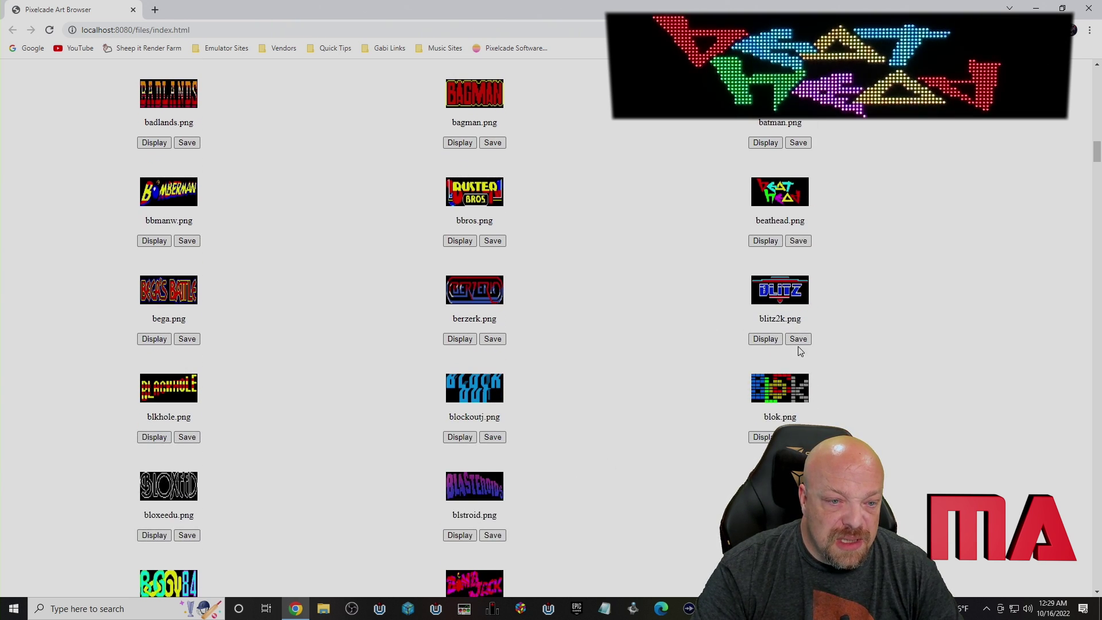
{"action": "left_click", "coordinate": [765, 341]}
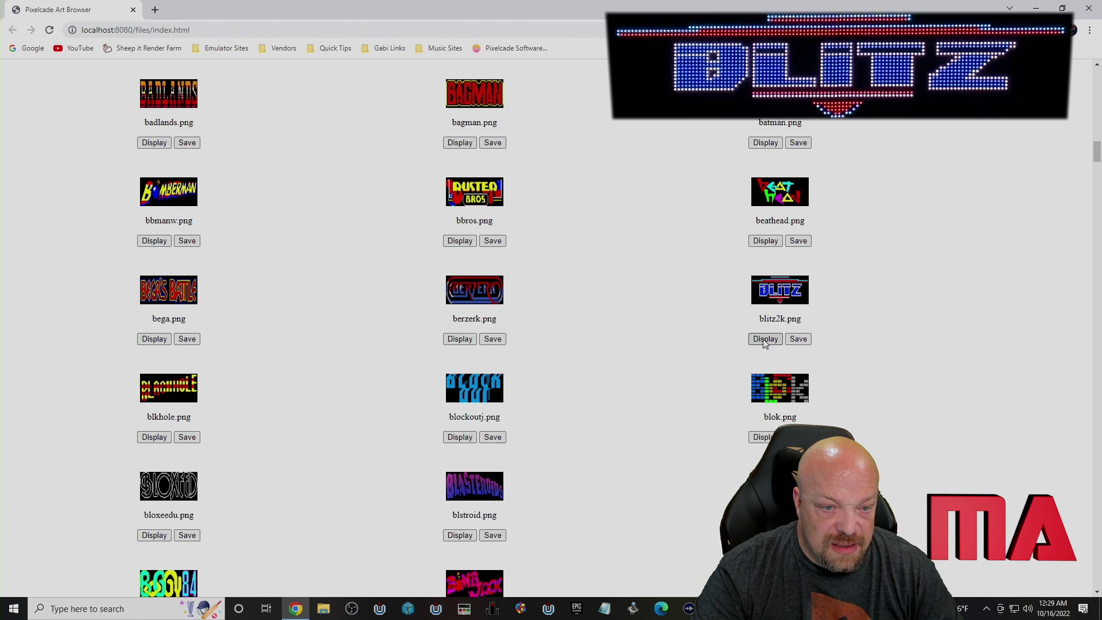
{"action": "left_click", "coordinate": [763, 437]}
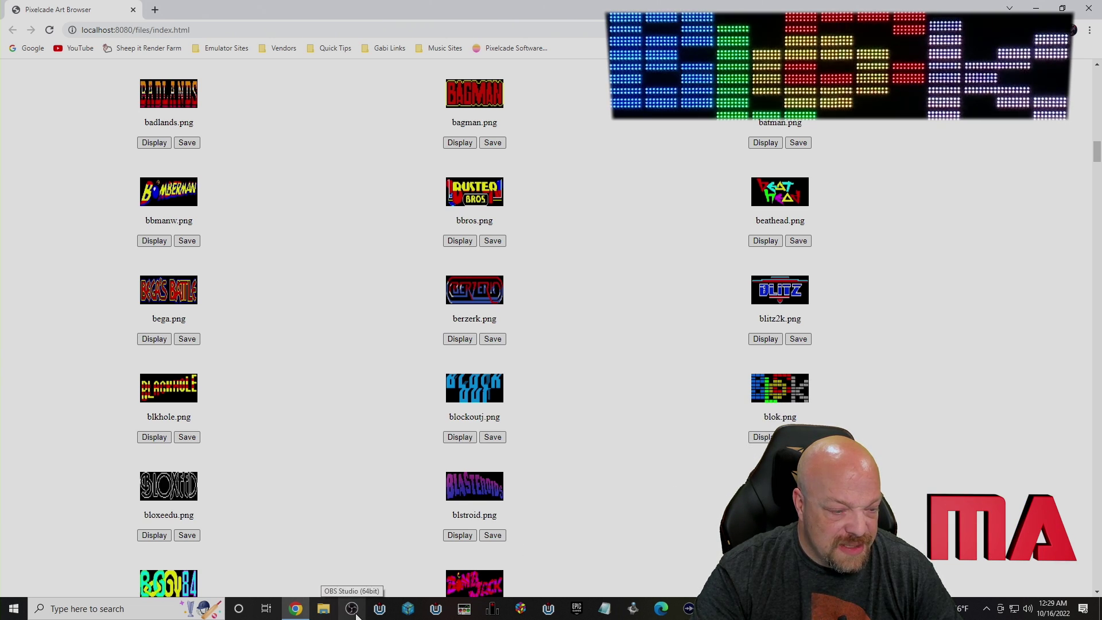
{"action": "scroll", "coordinate": [367, 390], "scroll_direction": "down", "scroll_amount": 10}
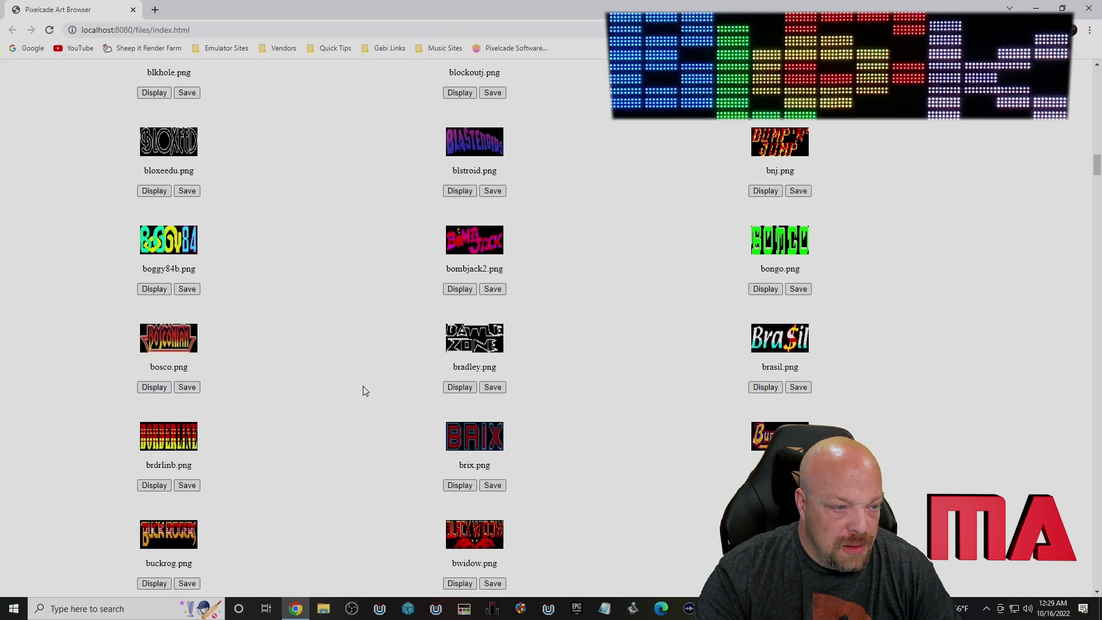
{"action": "left_click", "coordinate": [462, 356]}
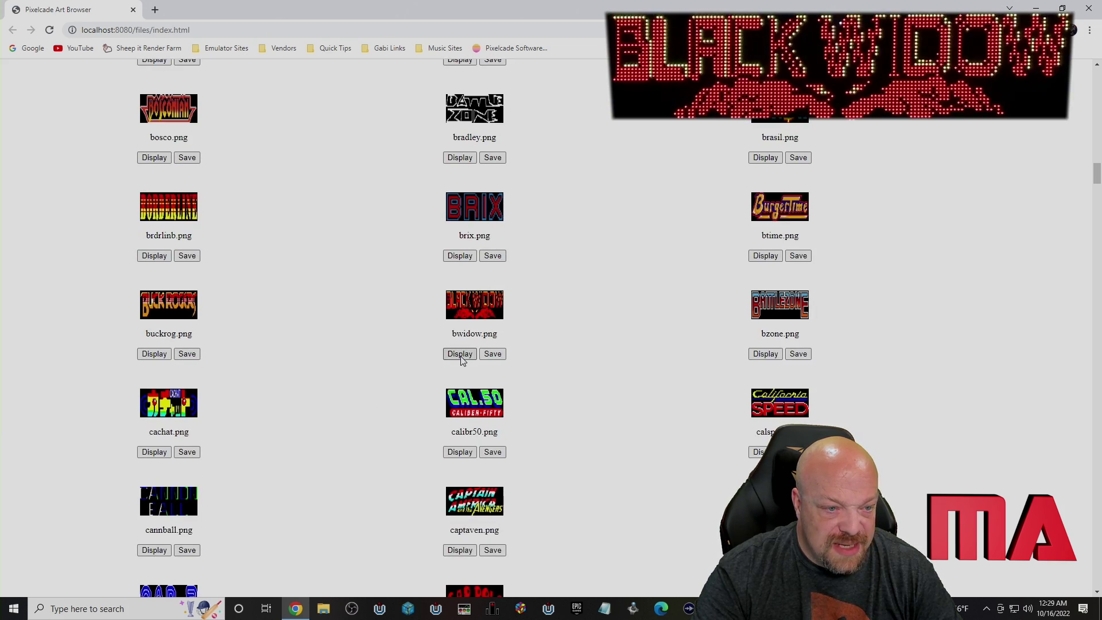
Switch the art browser mode from Arcade Marquees to Arcade Animations
{"action": "scroll", "coordinate": [325, 419], "scroll_direction": "up", "scroll_amount": 15}
{"action": "scroll", "coordinate": [325, 418], "scroll_direction": "up", "scroll_amount": 10}
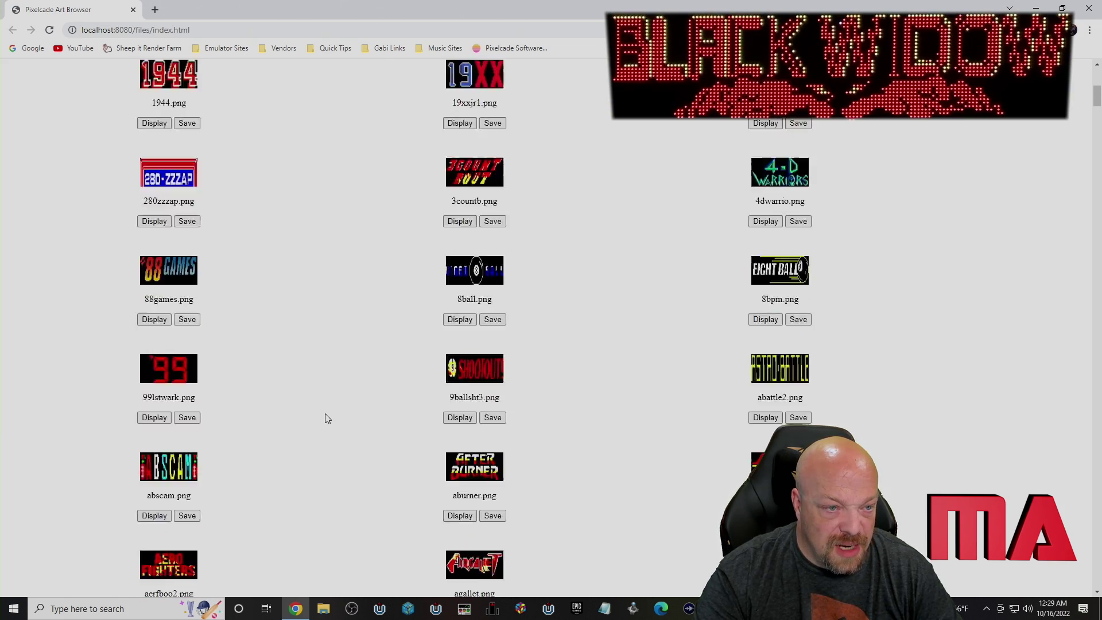
{"action": "left_click", "coordinate": [415, 172]}
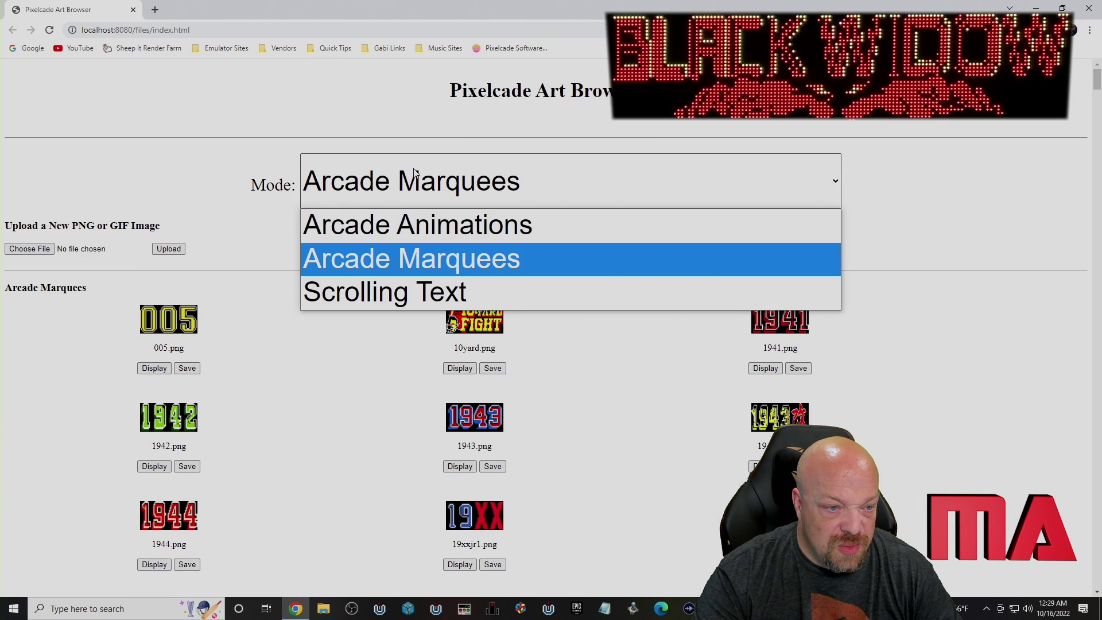
{"action": "left_click", "coordinate": [459, 224]}
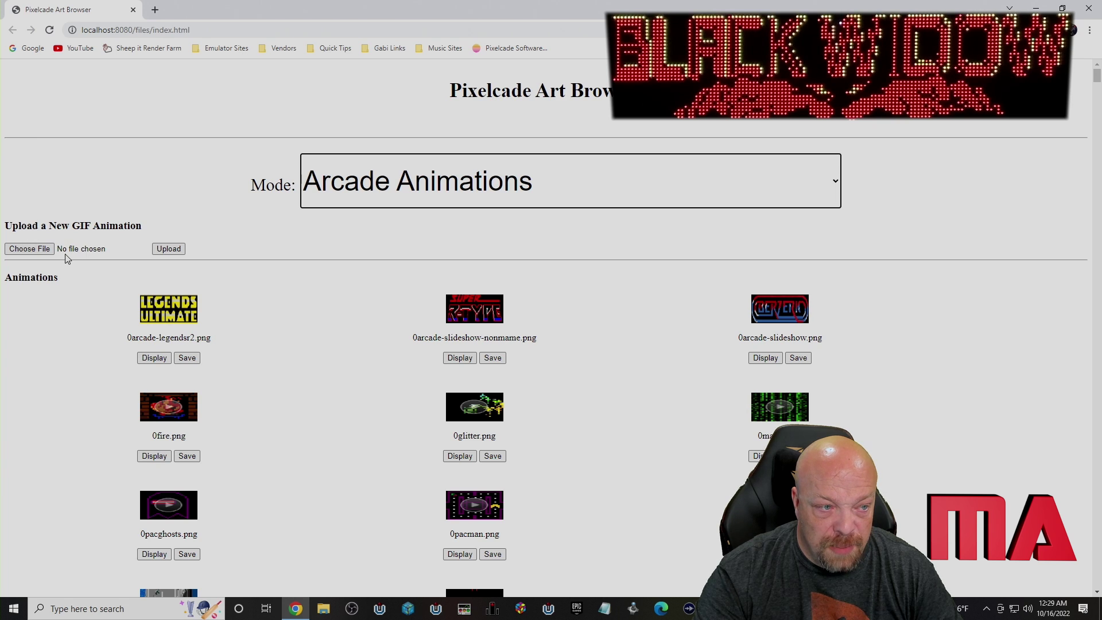
Preview the aliensoldier01, aliensoldier04, aliensoldier02 and arkanoid2 animations on the LED panel
{"action": "scroll", "coordinate": [396, 344], "scroll_direction": "down", "scroll_amount": 12}
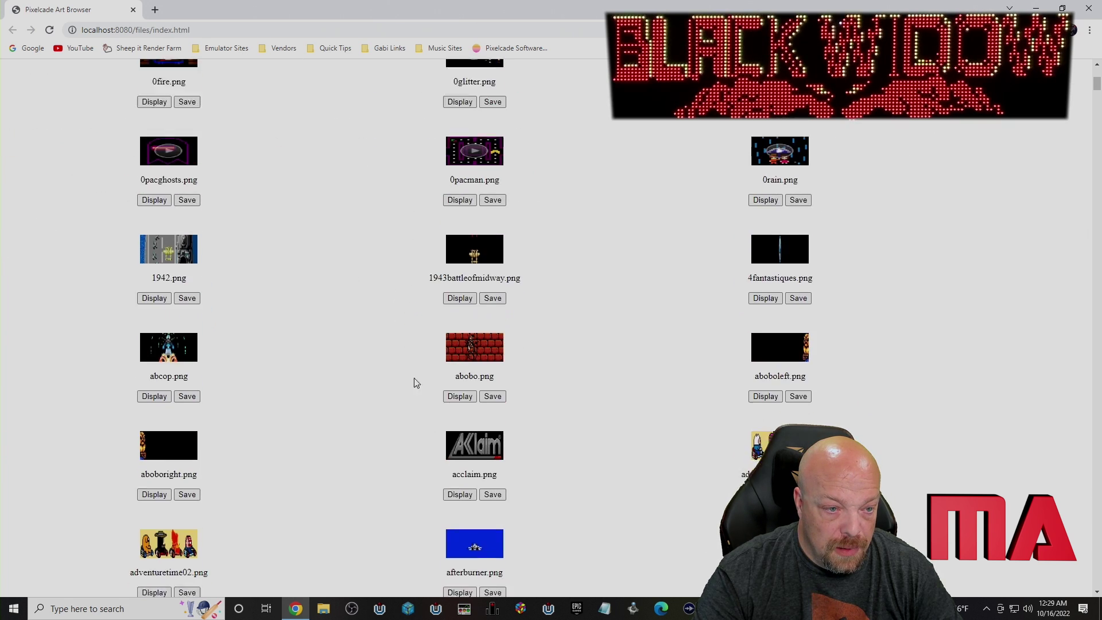
{"action": "left_click", "coordinate": [459, 397]}
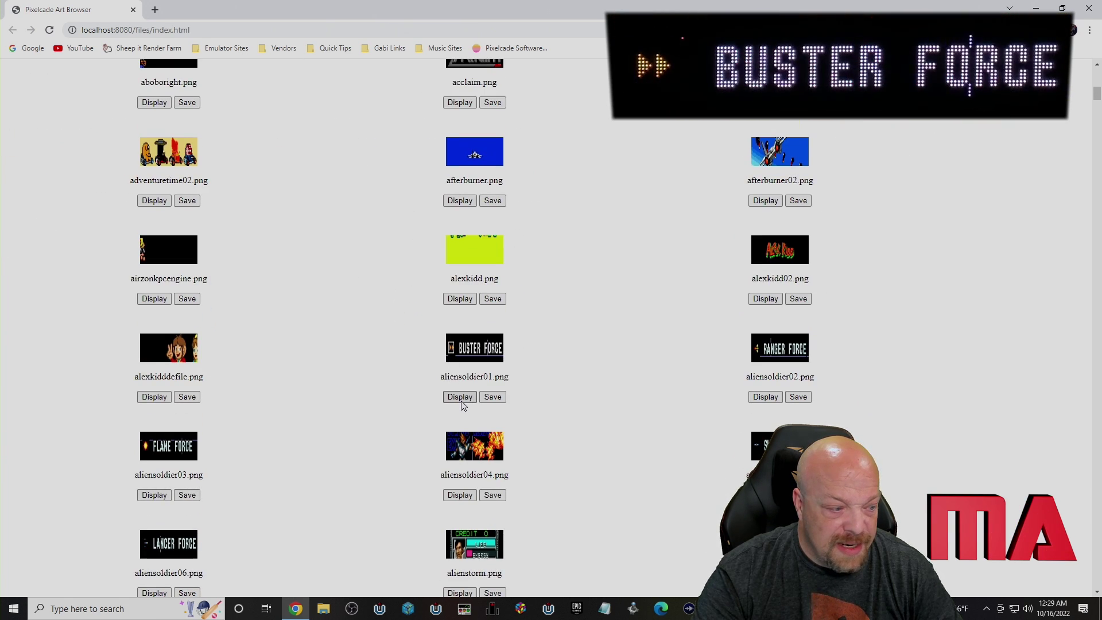
{"action": "left_click", "coordinate": [461, 497]}
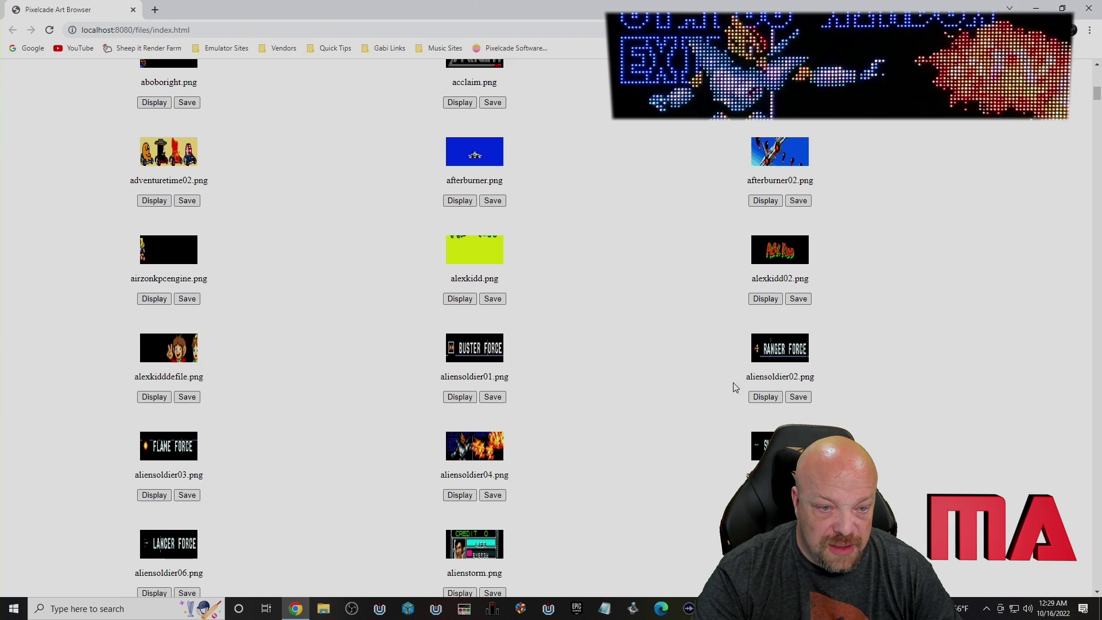
{"action": "left_click", "coordinate": [768, 398]}
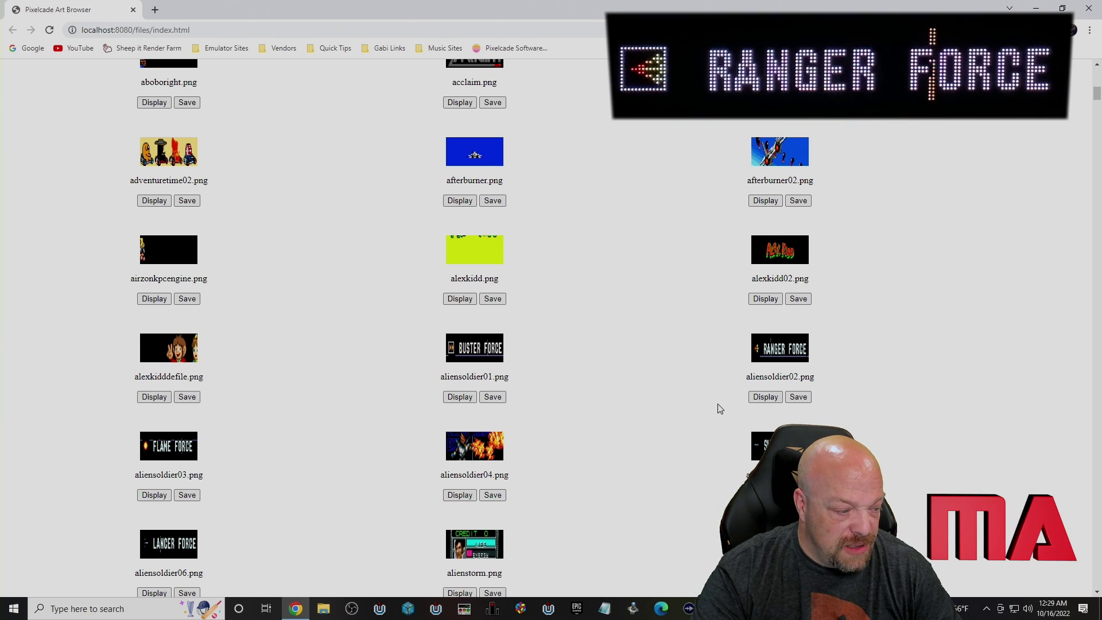
{"action": "scroll", "coordinate": [571, 438], "scroll_direction": "down", "scroll_amount": 8}
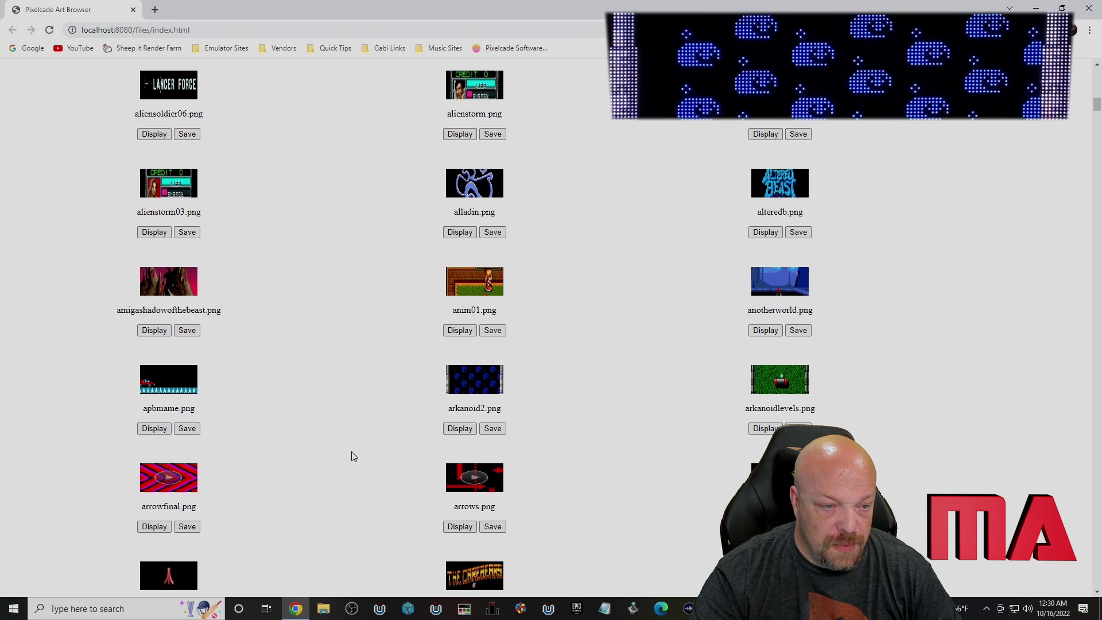
{"action": "scroll", "coordinate": [339, 345], "scroll_direction": "up", "scroll_amount": 15}
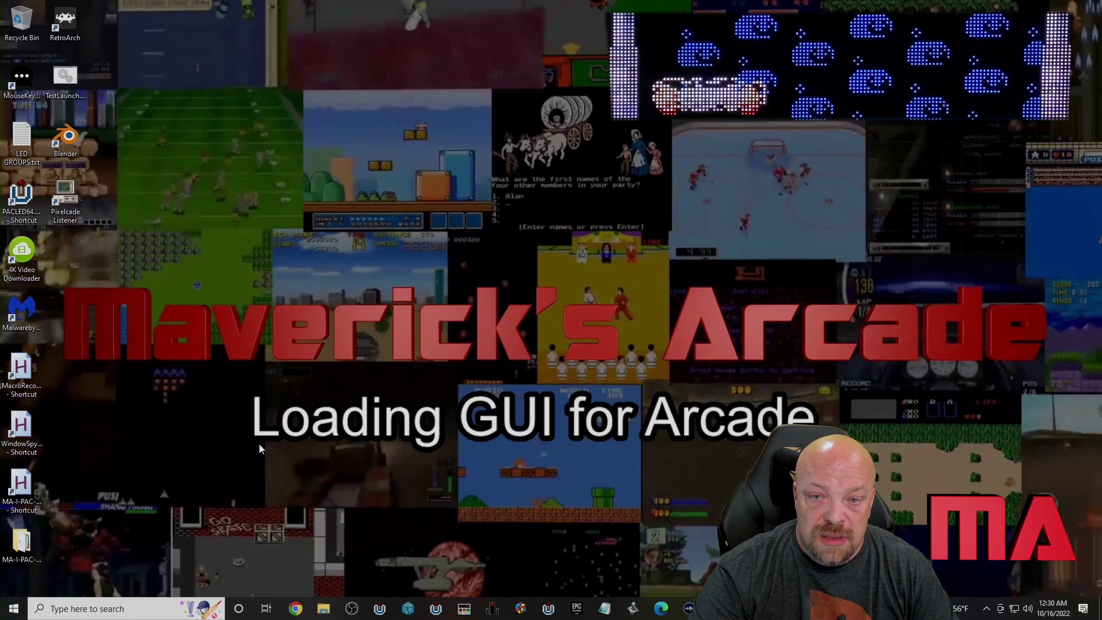
Run Check for Updates from the Pixelcade LED Marquee program group and dismiss its result dialog
{"action": "left_click", "coordinate": [14, 608]}
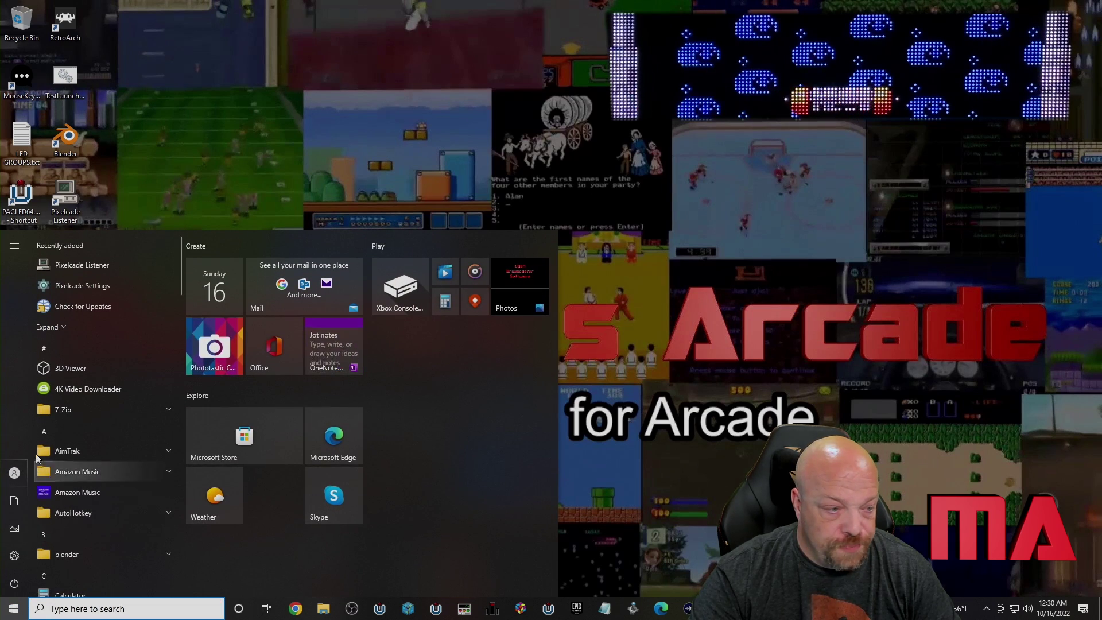
{"action": "scroll", "coordinate": [102, 463], "scroll_direction": "down", "scroll_amount": 10}
{"action": "scroll", "coordinate": [102, 463], "scroll_direction": "down", "scroll_amount": 1}
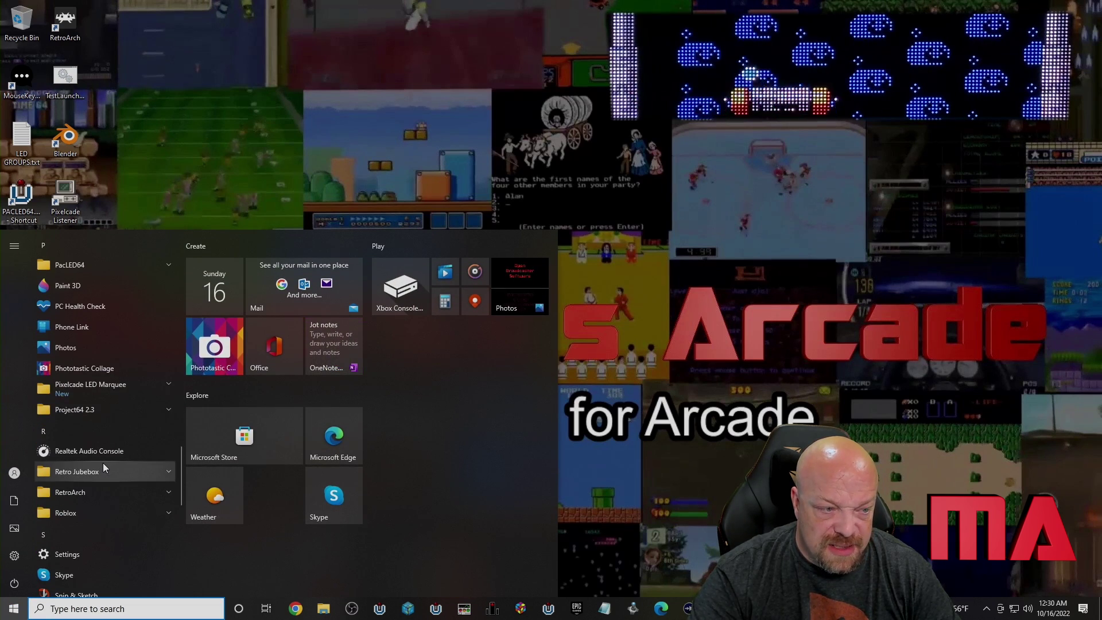
{"action": "left_click", "coordinate": [90, 389]}
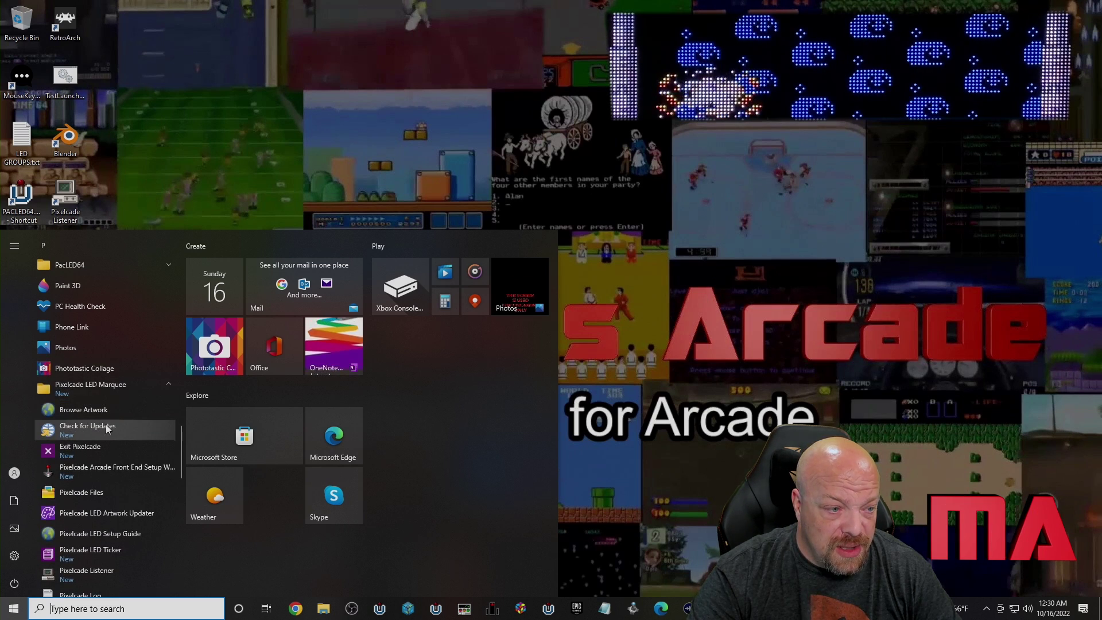
{"action": "scroll", "coordinate": [106, 425], "scroll_direction": "down", "scroll_amount": 2}
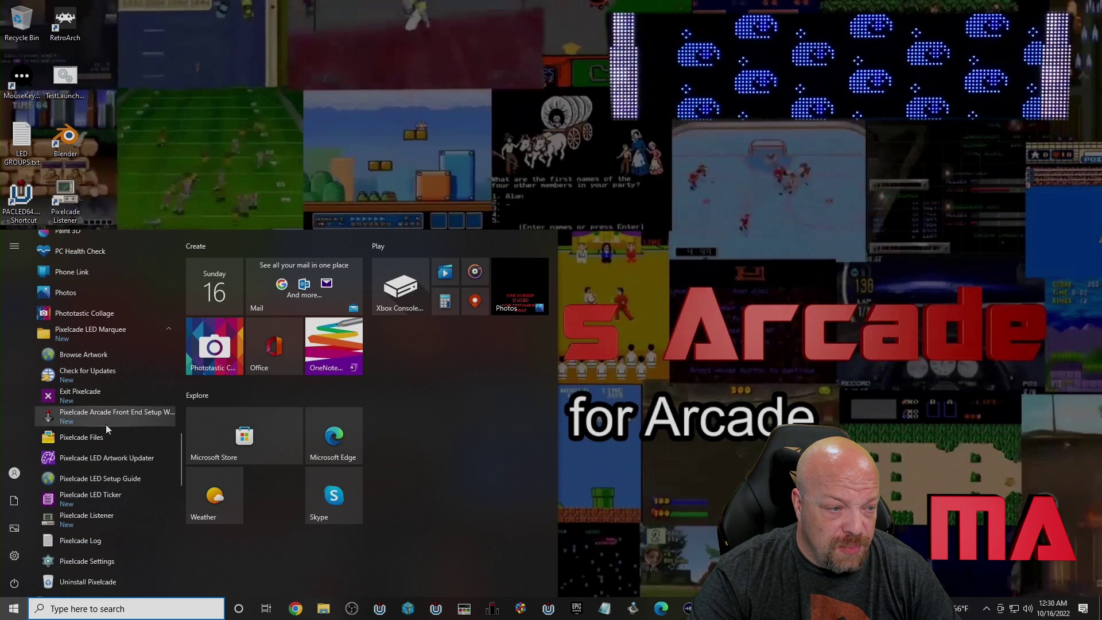
{"action": "left_click", "coordinate": [117, 374]}
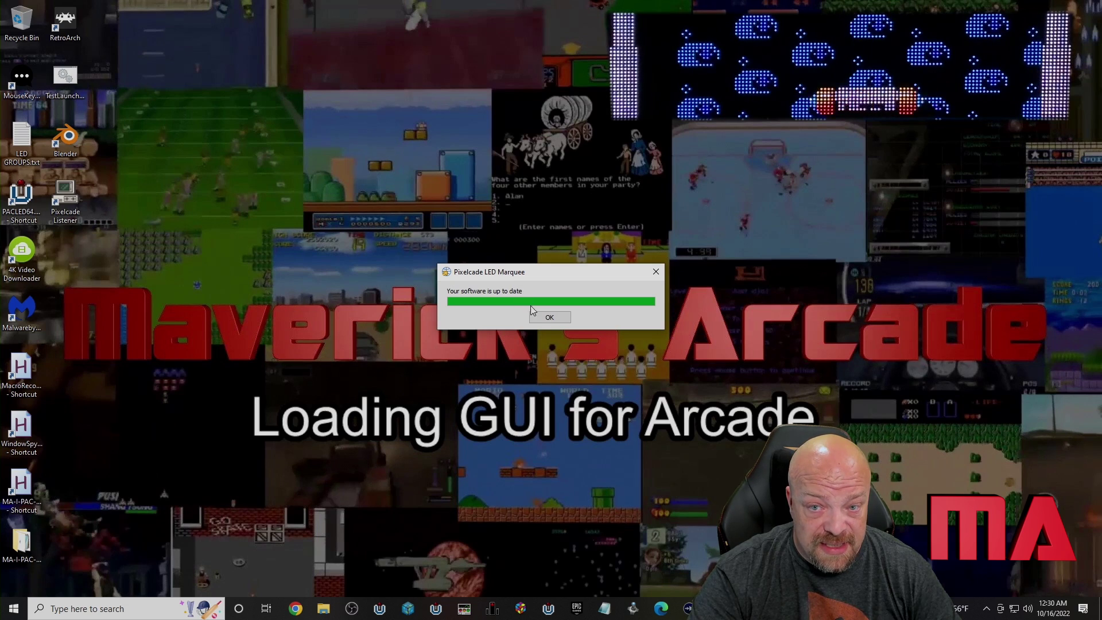
{"action": "left_click", "coordinate": [540, 319]}
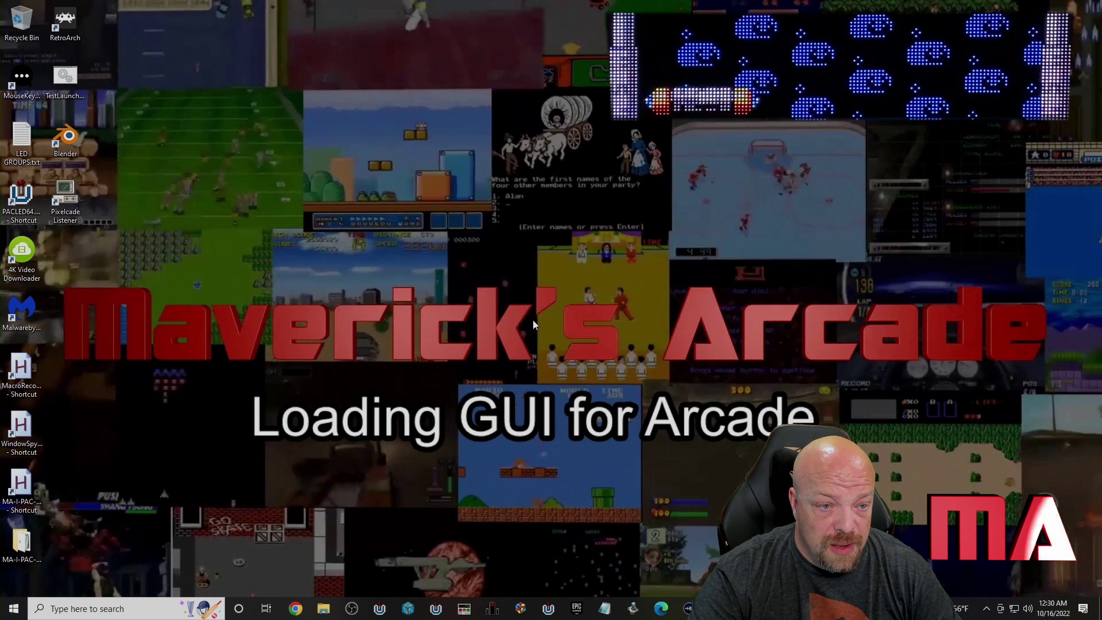
Launch the Pixelcade LED Artwork Updater from the Pixelcade LED Marquee program group
{"action": "left_click", "coordinate": [21, 614]}
{"action": "scroll", "coordinate": [109, 459], "scroll_direction": "down", "scroll_amount": 10}
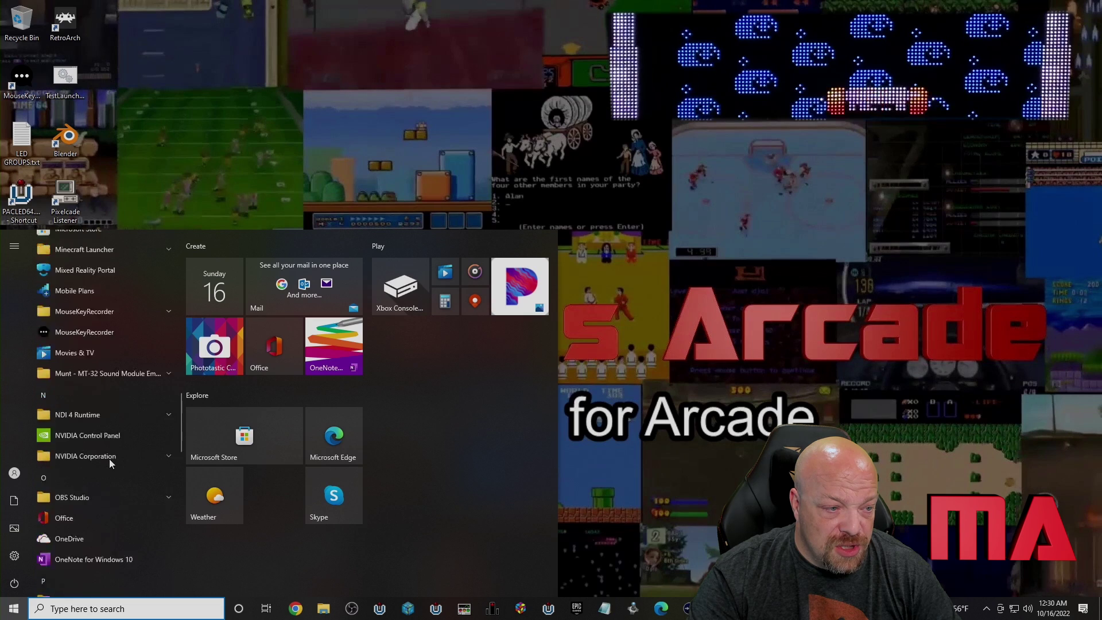
{"action": "scroll", "coordinate": [109, 459], "scroll_direction": "down", "scroll_amount": 15}
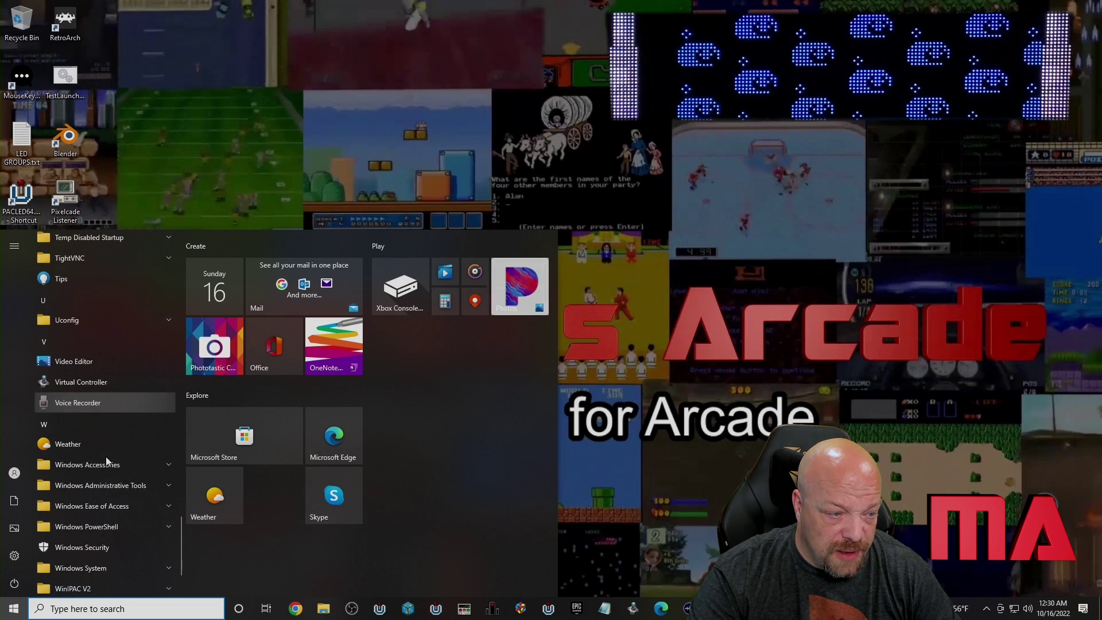
{"action": "scroll", "coordinate": [112, 460], "scroll_direction": "up", "scroll_amount": 10}
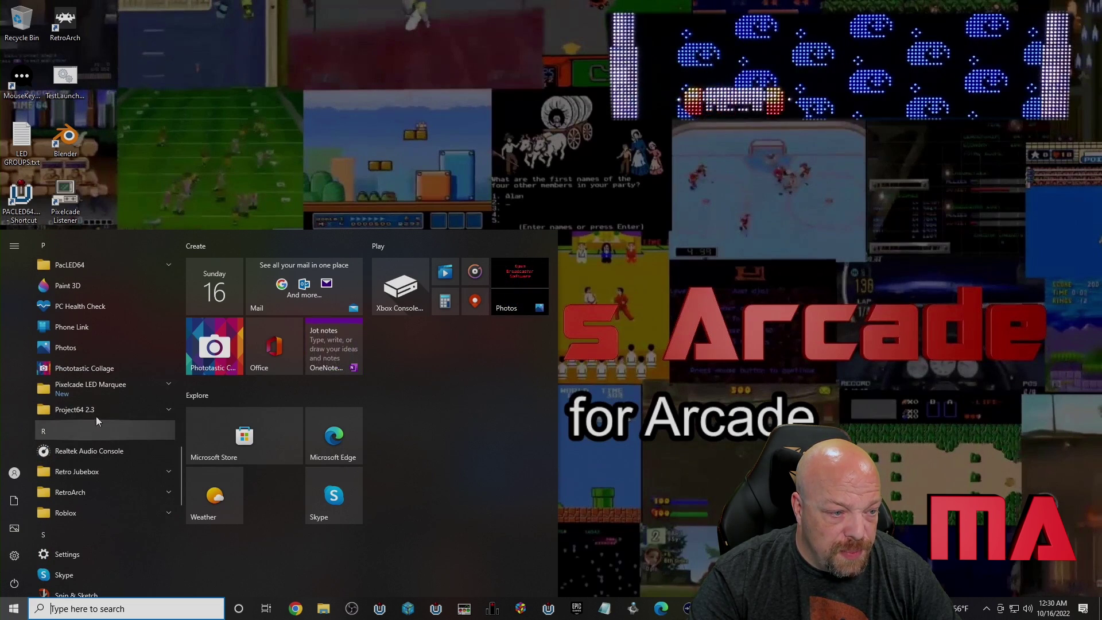
{"action": "left_click", "coordinate": [105, 395]}
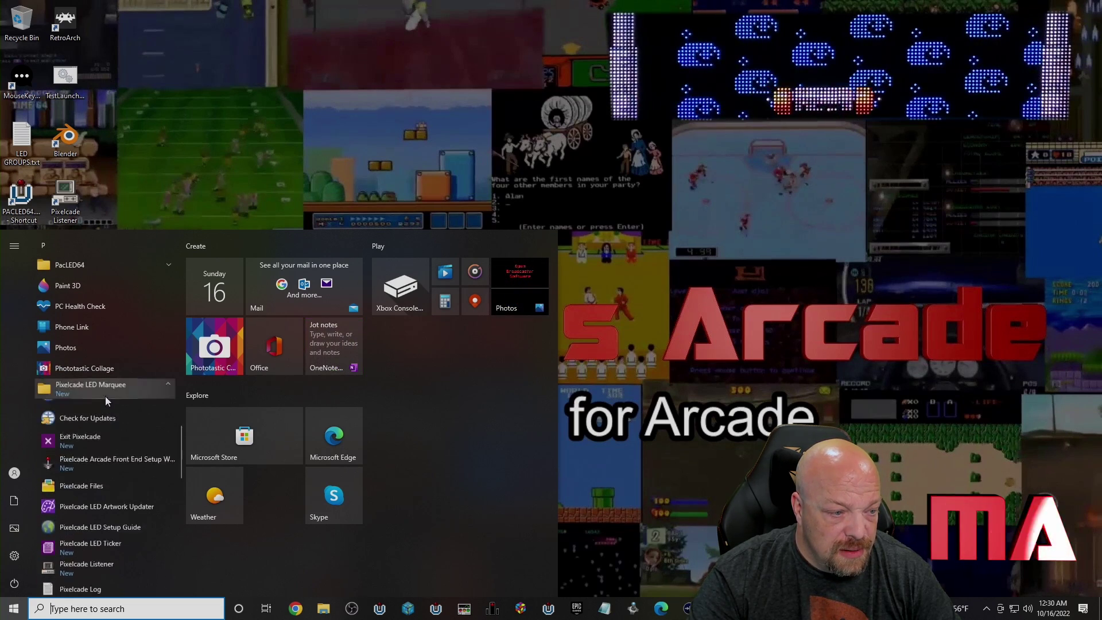
{"action": "left_click", "coordinate": [105, 513]}
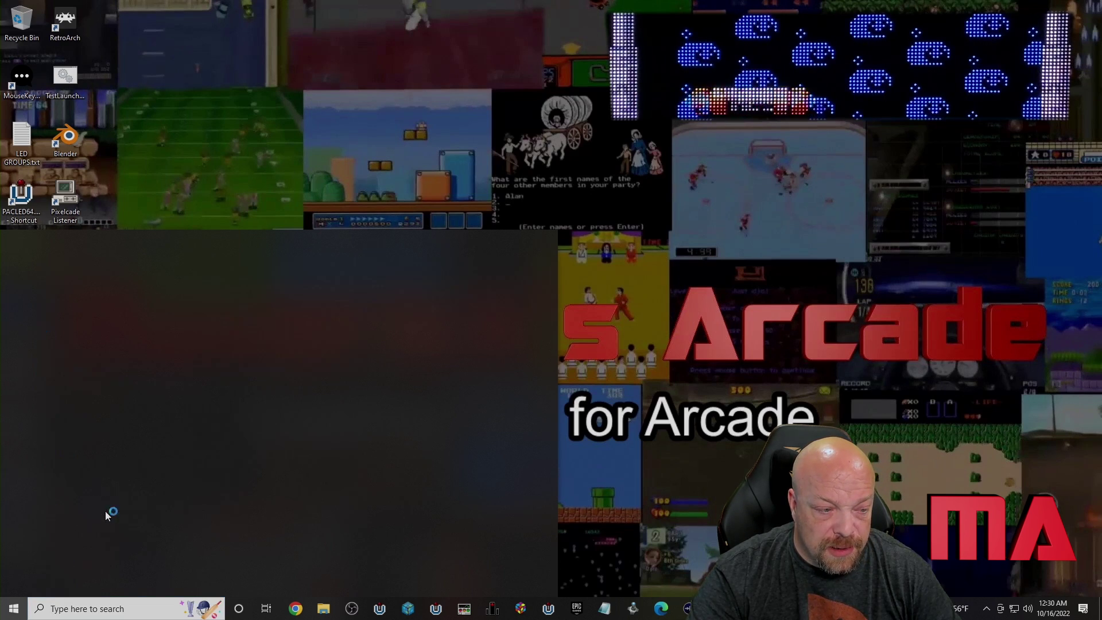